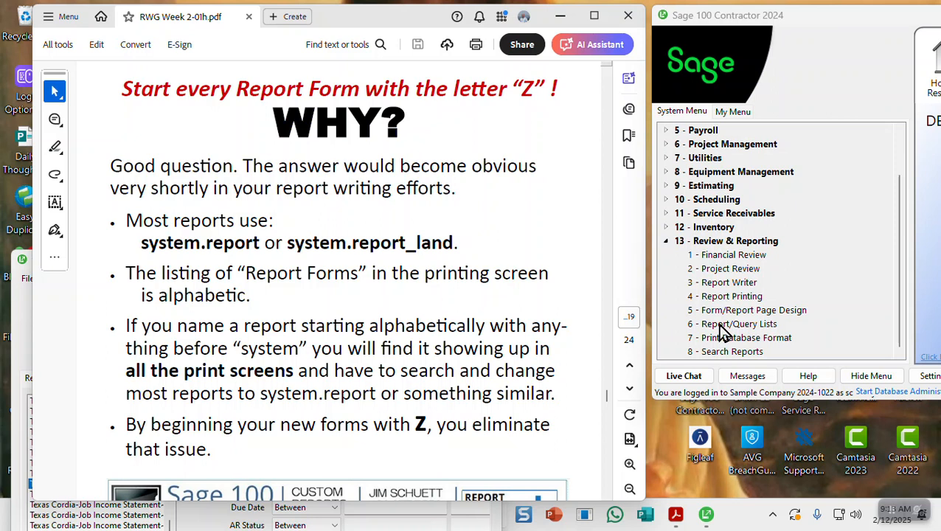
# Scroll the PDF to the Week 2 'Insert Logos & Pictures' page, BOOK-Pg 100
pyautogui.scroll(-5, 480, 369)
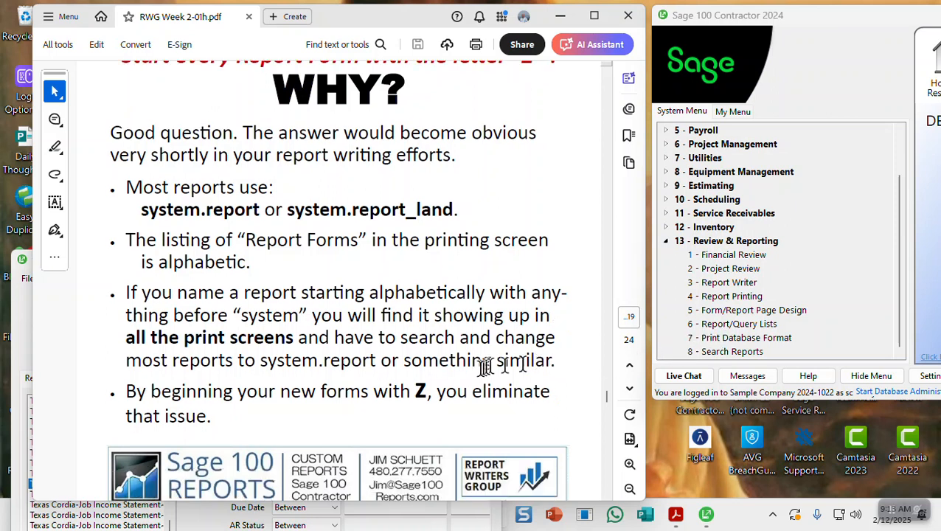
pyautogui.scroll(-10, 466, 376)
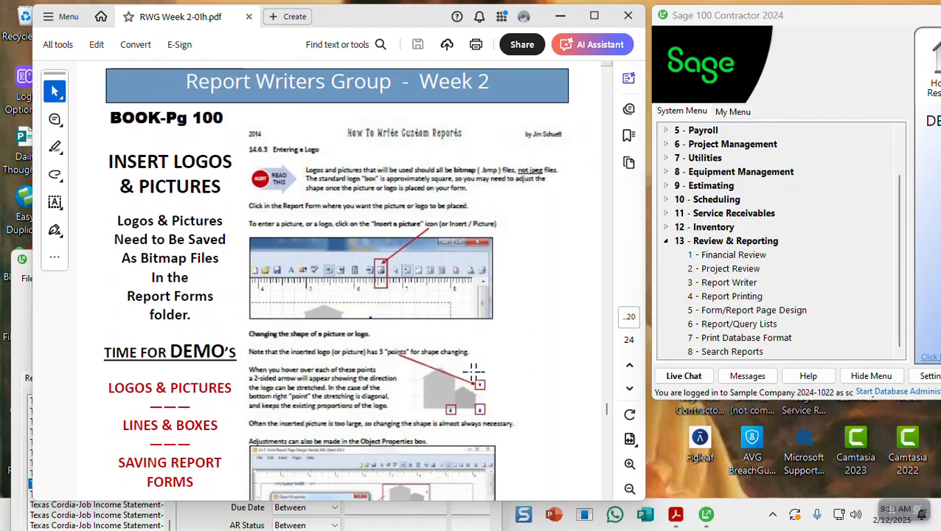
pyautogui.scroll(1, 472, 371)
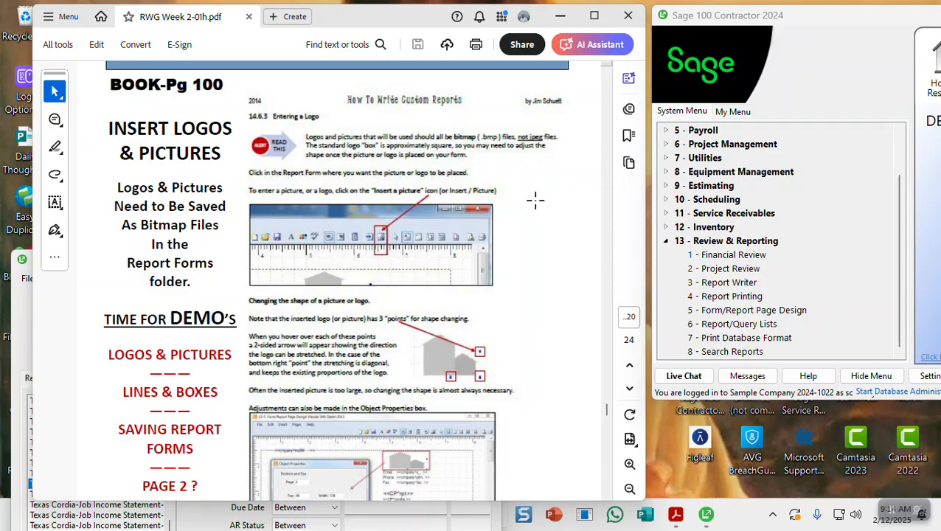
pyautogui.scroll(-3, 535, 199)
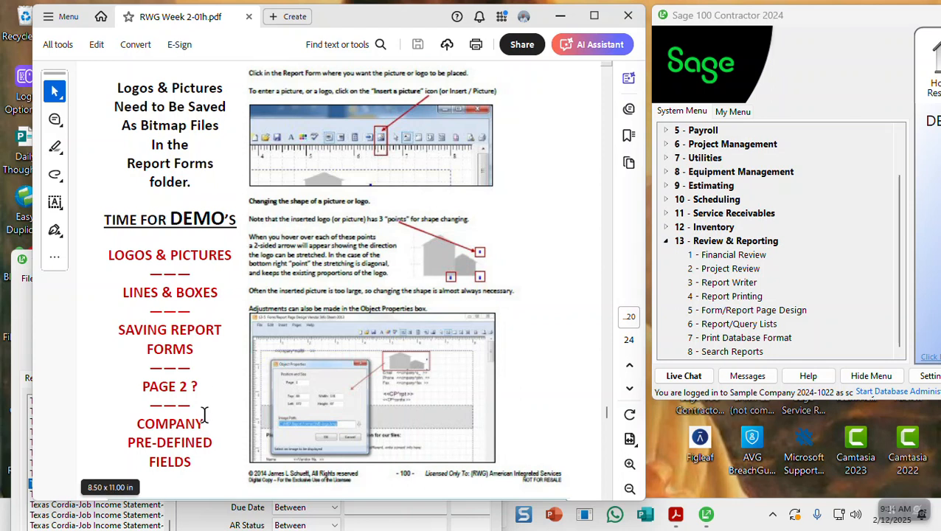
pyautogui.scroll(-1, 204, 414)
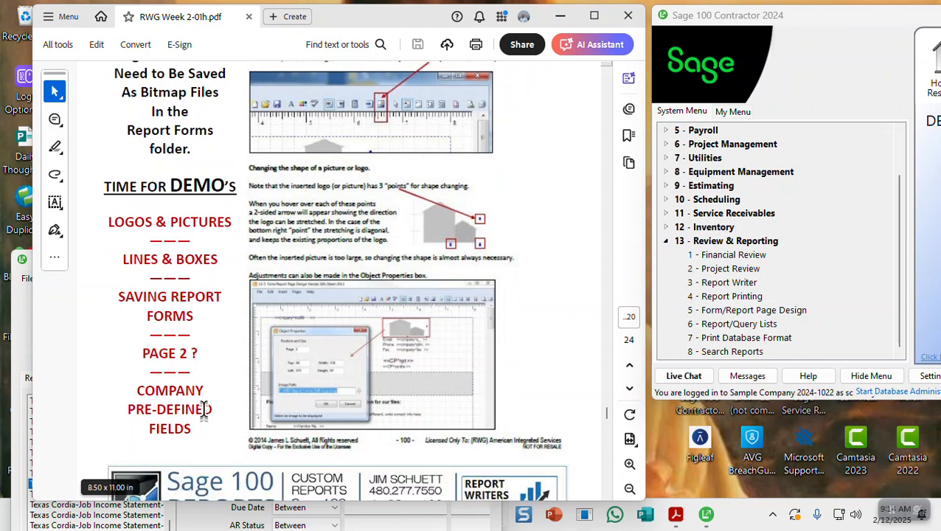
pyautogui.scroll(4, 202, 396)
pyautogui.scroll(-3, 202, 396)
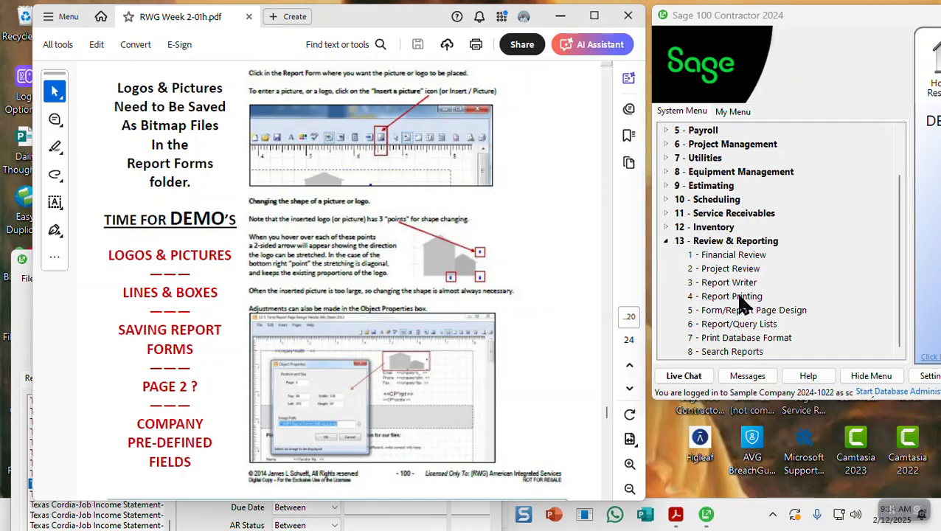
# Bring the 13-4 Report Printing window to the front and move it higher on screen
pyautogui.click(18, 359)
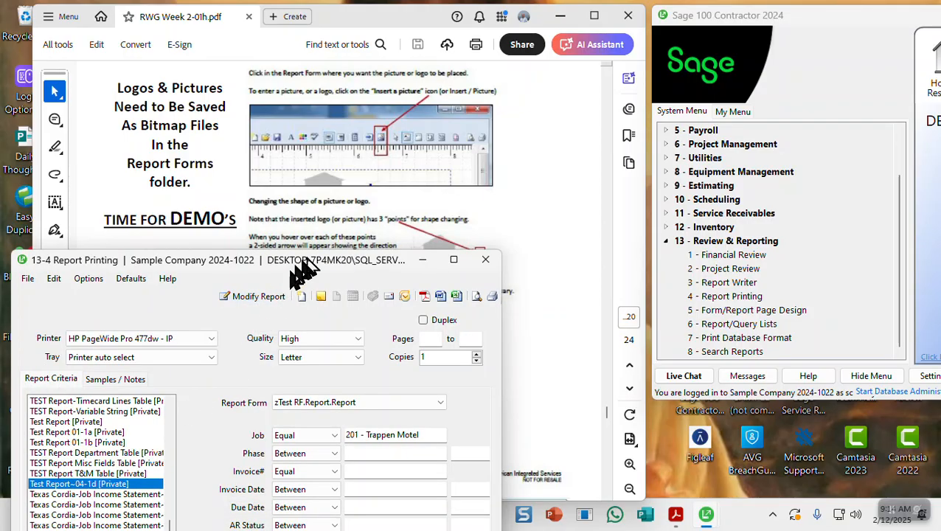
pyautogui.moveTo(310, 262); pyautogui.dragTo(319, 89)
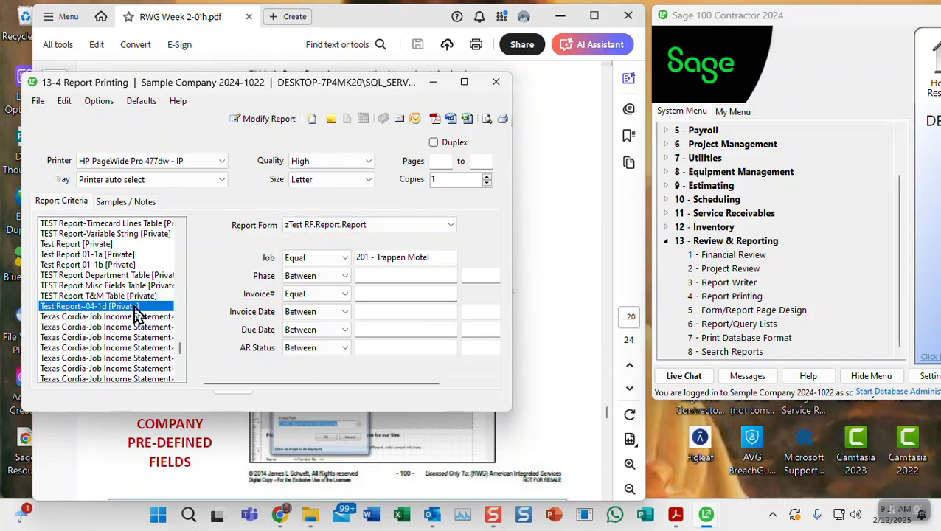
pyautogui.click(64, 103)
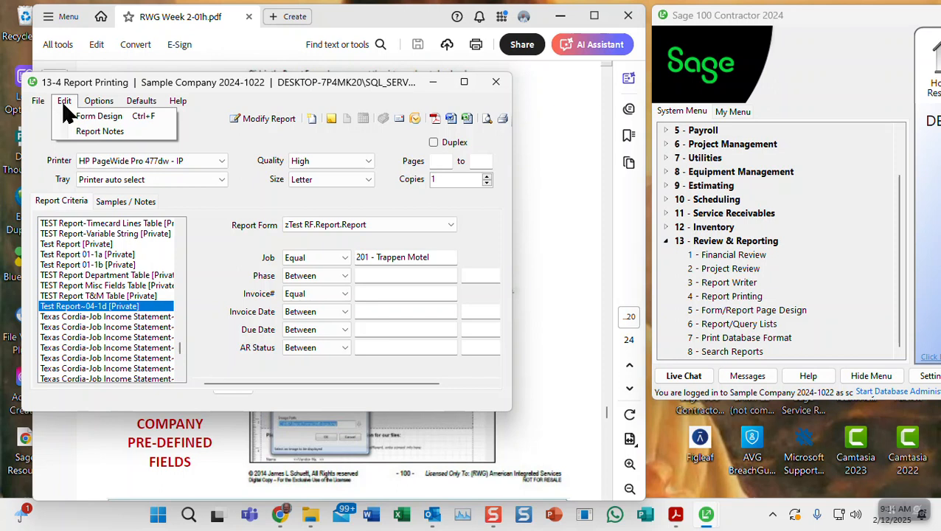
# Open Form Design to show the zTest RF.Report page layout with the HP logo header
pyautogui.click(84, 123)
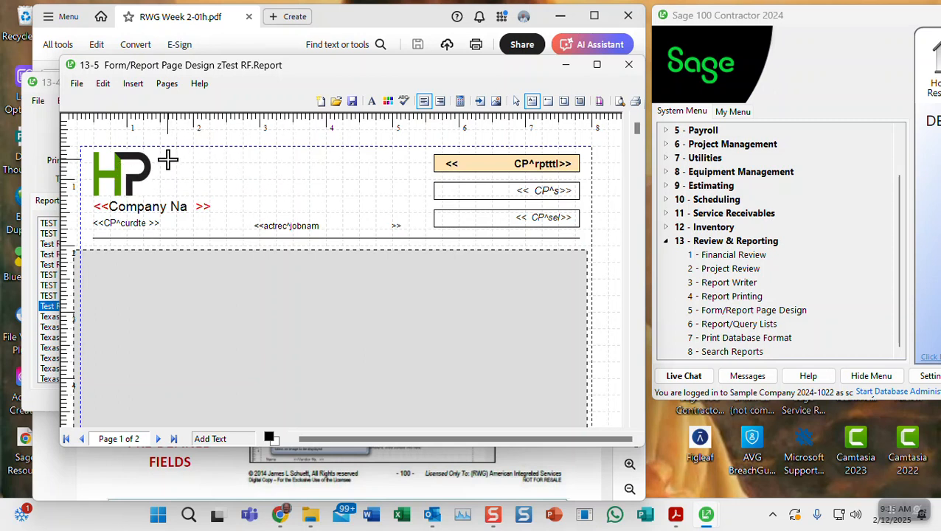
# Select the HP logo in the header, try resizing it, then delete it
pyautogui.click(135, 174)
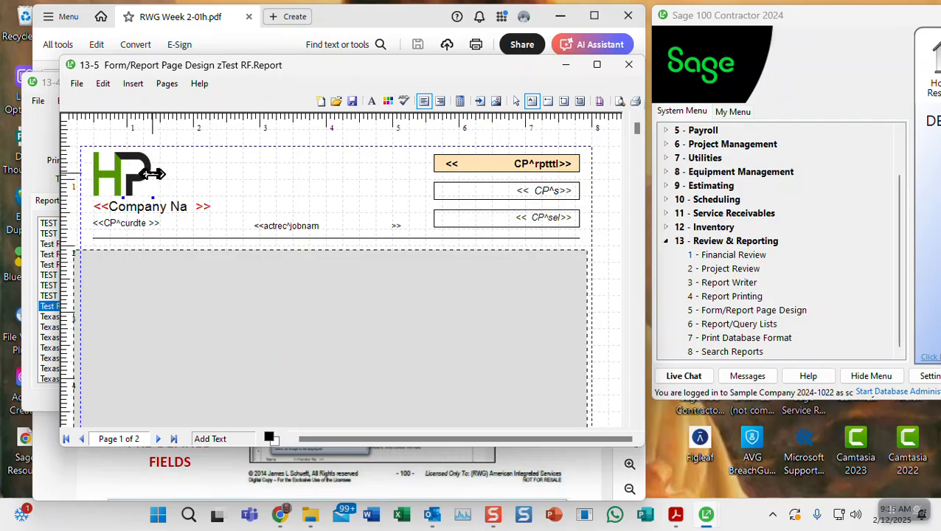
pyautogui.moveTo(152, 174); pyautogui.dragTo(263, 172)
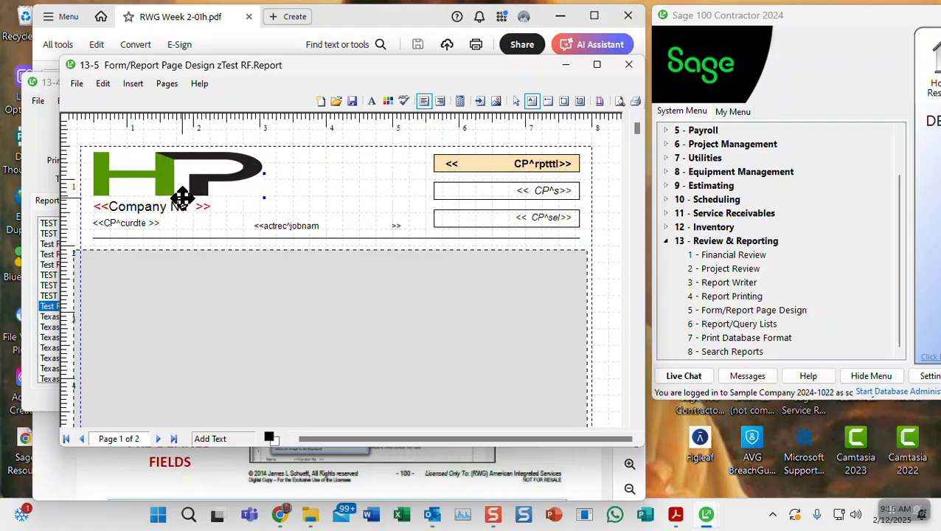
pyautogui.moveTo(182, 197); pyautogui.dragTo(186, 180)
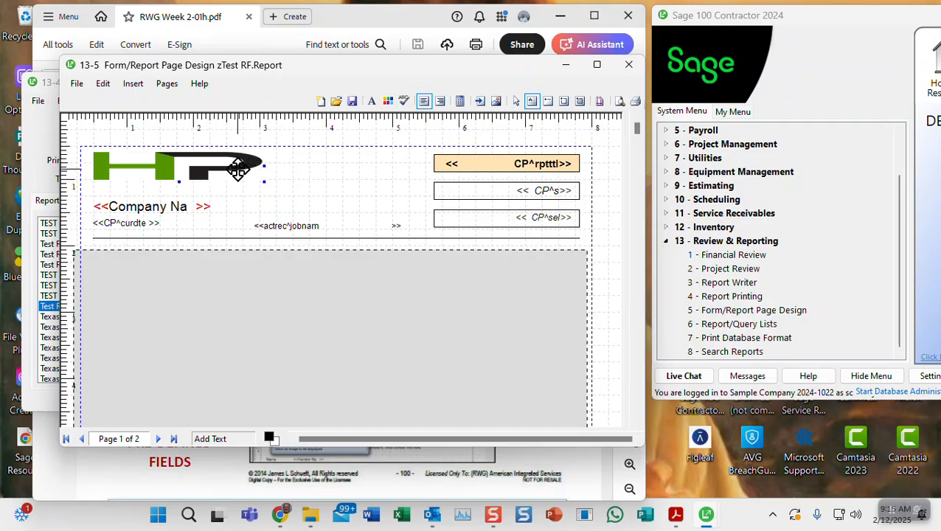
pyautogui.press('Delete')
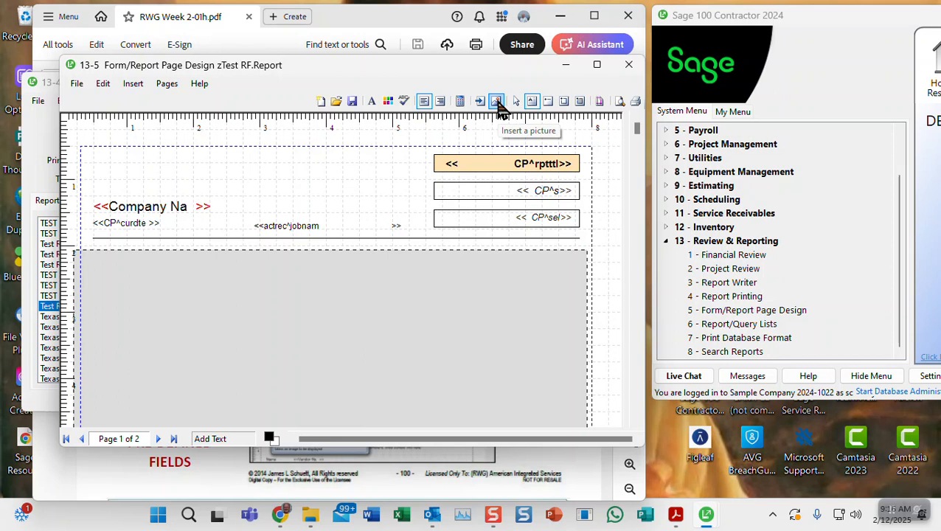
# Insert the HPL-Contract-Packaging (3) picture from the Report Forms folder into the form
pyautogui.click(496, 104)
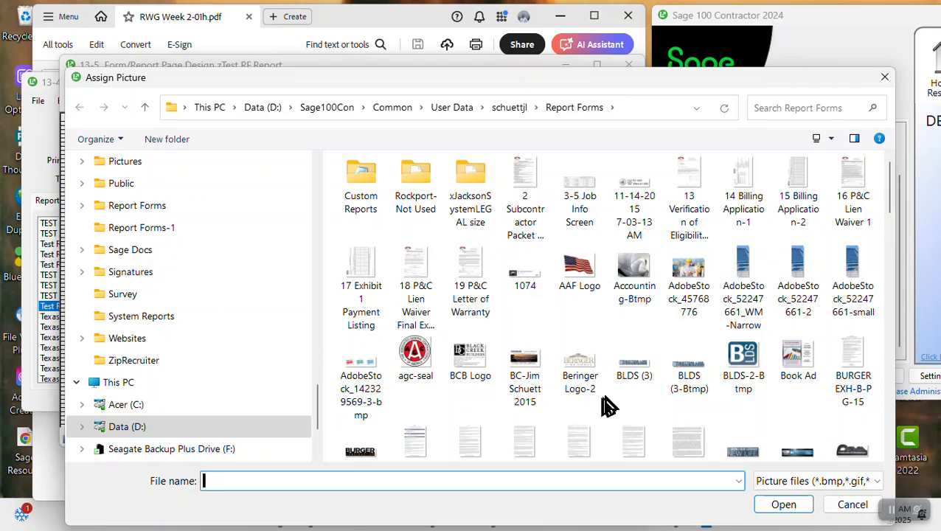
pyautogui.scroll(-8, 607, 406)
pyautogui.scroll(2, 624, 388)
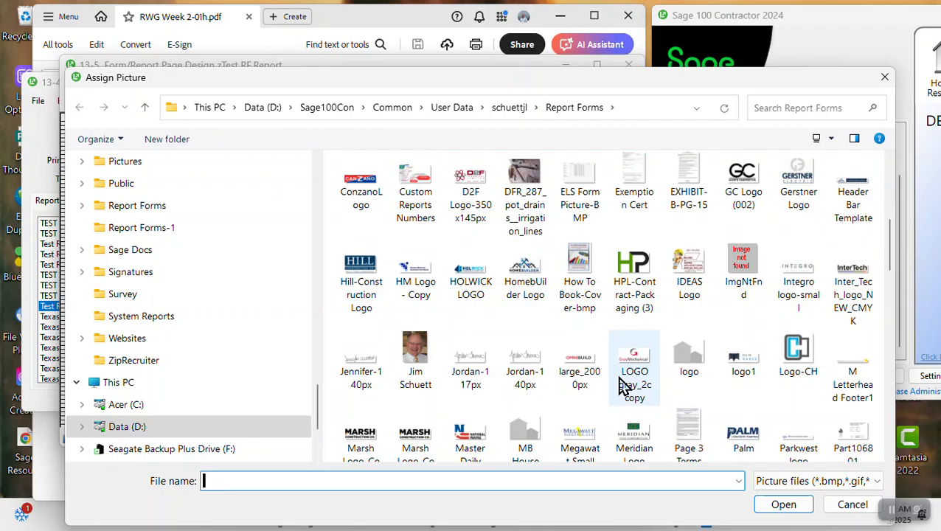
pyautogui.click(628, 267)
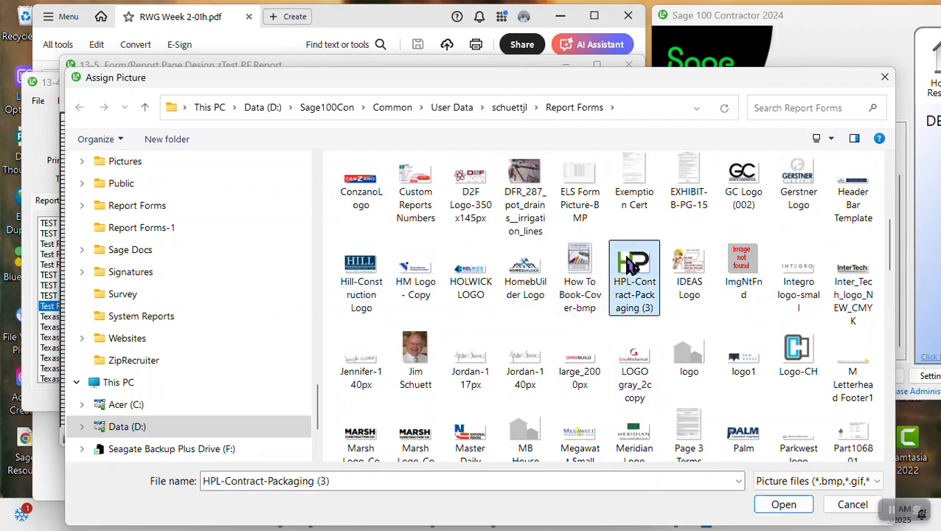
pyautogui.click(783, 504)
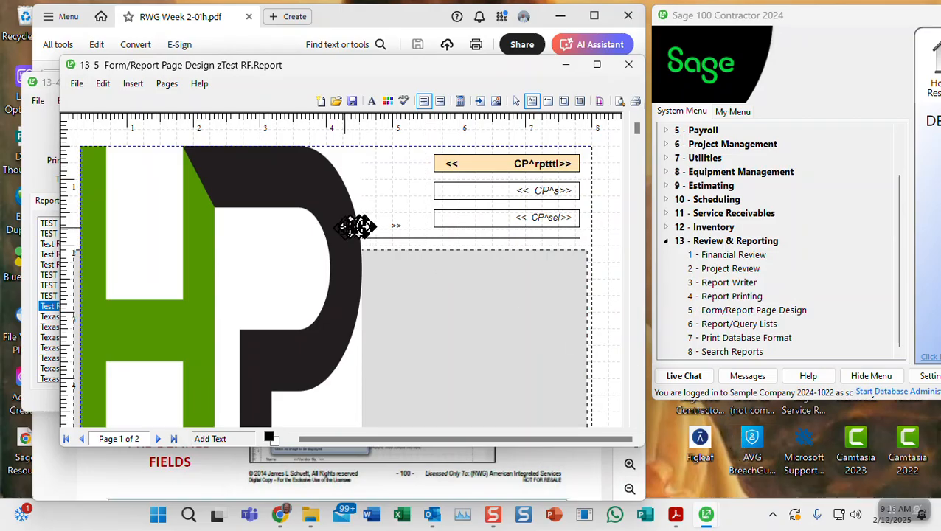
# Shift the new logo's picture field right and widen it to about the 5-inch mark
pyautogui.scroll(-2, 347, 272)
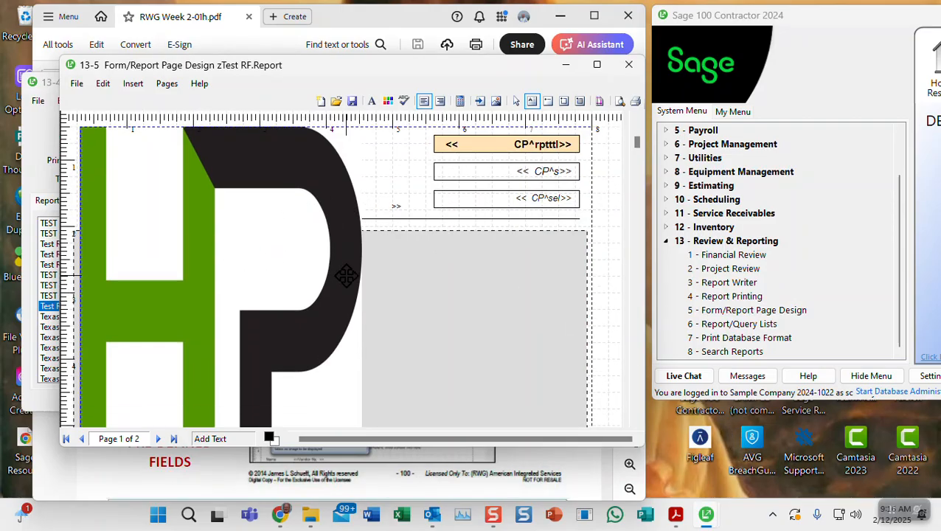
pyautogui.scroll(-5, 349, 275)
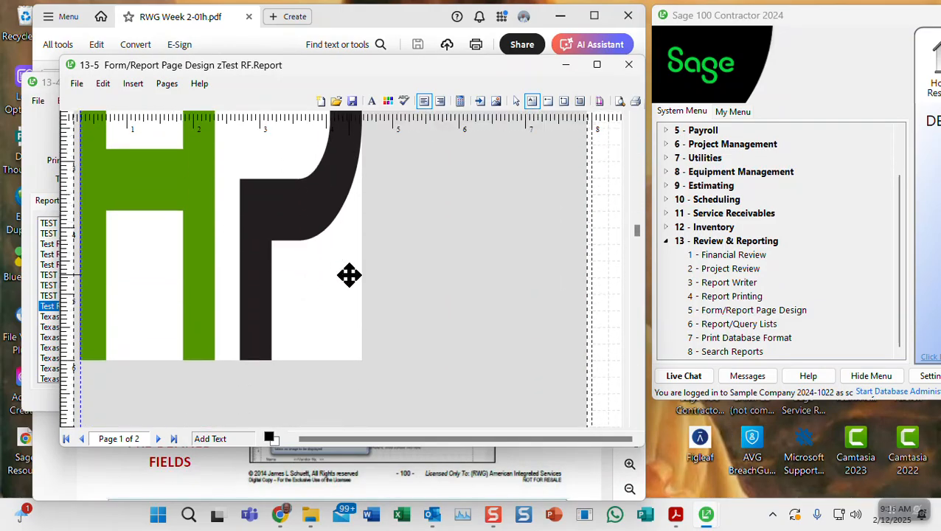
pyautogui.click(317, 317)
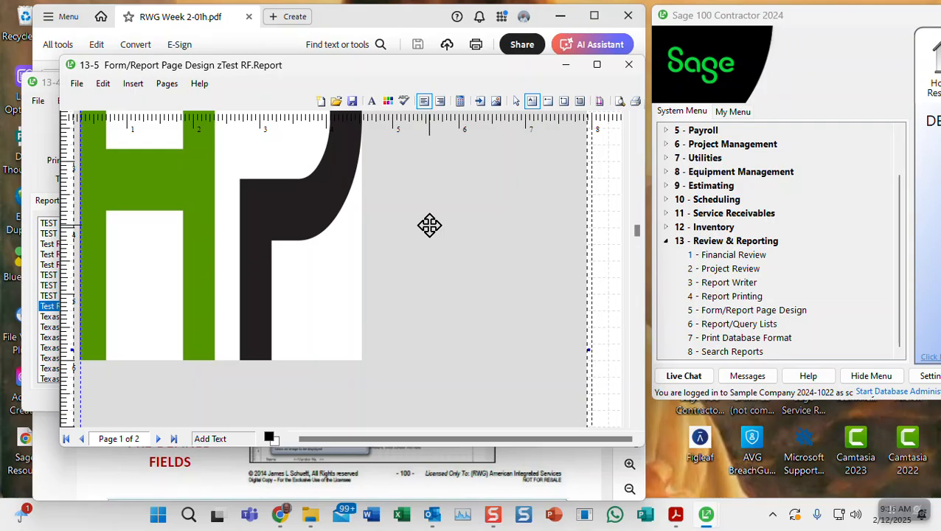
pyautogui.press('Right')
pyautogui.press('Right')
pyautogui.press('Right')
pyautogui.press('Right')
pyautogui.press('Right')
pyautogui.press('Right')
pyautogui.press('Right')
pyautogui.press('Right')
pyautogui.press('Right')
pyautogui.press('Right')
pyautogui.press('Right')
pyautogui.press('Right')
pyautogui.press('Right')
pyautogui.press('Right')
pyautogui.press('Right')
pyautogui.press('Right')
pyautogui.press('Right')
pyautogui.press('Right')
pyautogui.press('Right')
pyautogui.press('Right')
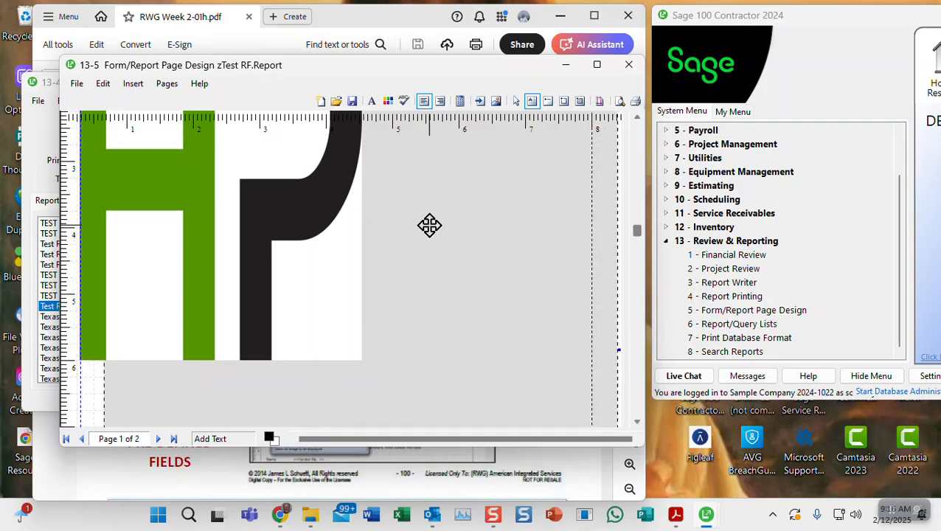
pyautogui.hotkey('shift', 'Right')
pyautogui.hotkey('shift', 'Right')
pyautogui.hotkey('shift', 'Right')
pyautogui.hotkey('shift', 'Right')
pyautogui.hotkey('shift', 'Right')
pyautogui.hotkey('shift', 'Right')
pyautogui.hotkey('shift', 'Right')
pyautogui.hotkey('shift', 'Right')
pyautogui.hotkey('shift', 'Right')
pyautogui.hotkey('shift', 'Right')
pyautogui.hotkey('shift', 'Right')
pyautogui.hotkey('shift', 'Right')
pyautogui.hotkey('shift', 'Right')
pyautogui.hotkey('shift', 'Right')
pyautogui.hotkey('shift', 'Right')
pyautogui.hotkey('shift', 'Right')
pyautogui.hotkey('shift', 'Right')
pyautogui.hotkey('shift', 'Right')
pyautogui.hotkey('shift', 'Right')
pyautogui.hotkey('shift', 'Right')
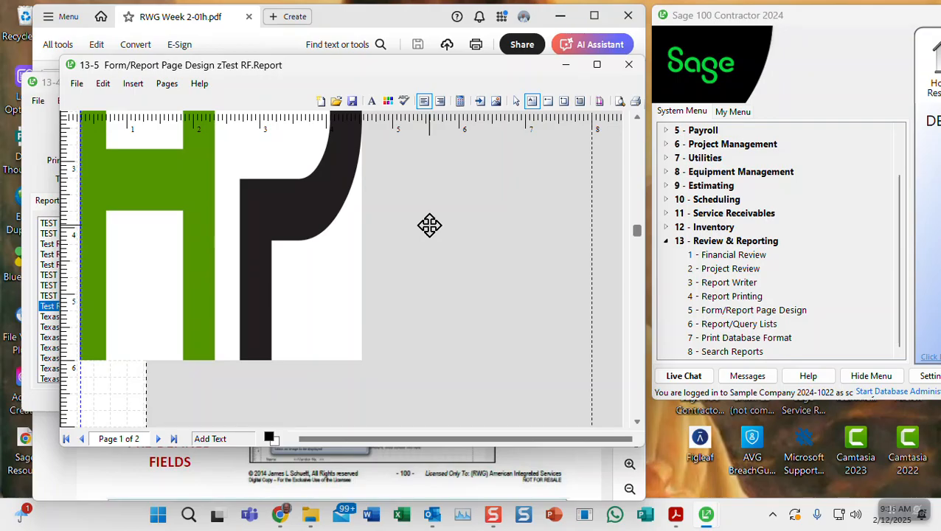
pyautogui.hotkey('shift', 'Right')
pyautogui.hotkey('shift', 'Right')
pyautogui.hotkey('shift', 'Right')
pyautogui.hotkey('shift', 'Right')
pyautogui.hotkey('shift', 'Right')
pyautogui.hotkey('shift', 'Right')
pyautogui.hotkey('shift', 'Right')
pyautogui.hotkey('shift', 'Right')
pyautogui.hotkey('shift', 'Right')
pyautogui.hotkey('shift', 'Right')
pyautogui.hotkey('shift', 'Right')
pyautogui.hotkey('shift', 'Right')
pyautogui.hotkey('shift', 'Right')
pyautogui.hotkey('shift', 'Right')
pyautogui.hotkey('shift', 'Right')
pyautogui.hotkey('shift', 'Right')
pyautogui.hotkey('shift', 'Right')
pyautogui.hotkey('shift', 'Right')
pyautogui.hotkey('shift', 'Right')
pyautogui.hotkey('shift', 'Right')
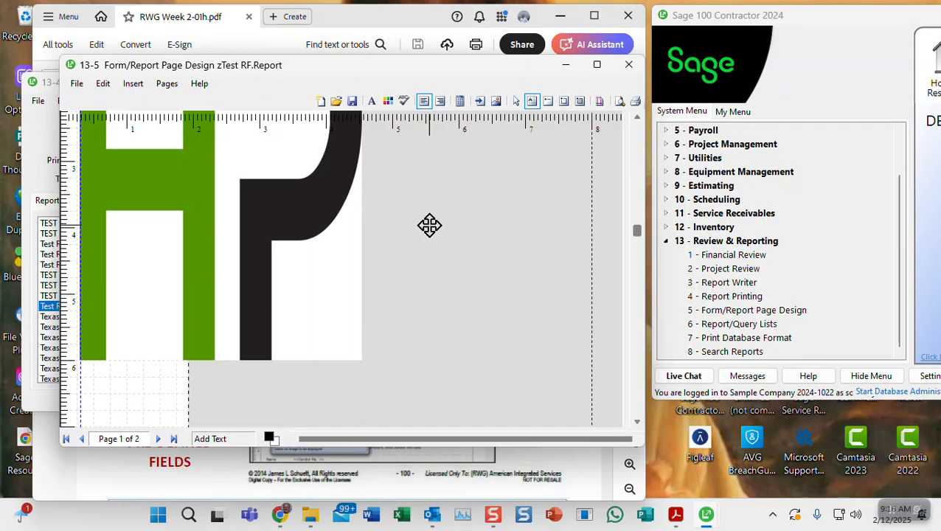
pyautogui.hotkey('shift', 'Right')
pyautogui.hotkey('shift', 'Right')
pyautogui.hotkey('shift', 'Right')
pyautogui.hotkey('shift', 'Right')
pyautogui.hotkey('shift', 'Right')
pyautogui.hotkey('shift', 'Right')
pyautogui.hotkey('shift', 'Right')
pyautogui.hotkey('shift', 'Right')
pyautogui.hotkey('shift', 'Right')
pyautogui.hotkey('shift', 'Right')
pyautogui.hotkey('shift', 'Right')
pyautogui.hotkey('shift', 'Right')
pyautogui.hotkey('shift', 'Right')
pyautogui.hotkey('shift', 'Right')
pyautogui.hotkey('shift', 'Right')
pyautogui.hotkey('shift', 'Right')
pyautogui.hotkey('shift', 'Right')
pyautogui.hotkey('shift', 'Right')
pyautogui.hotkey('shift', 'Right')
pyautogui.hotkey('shift', 'Right')
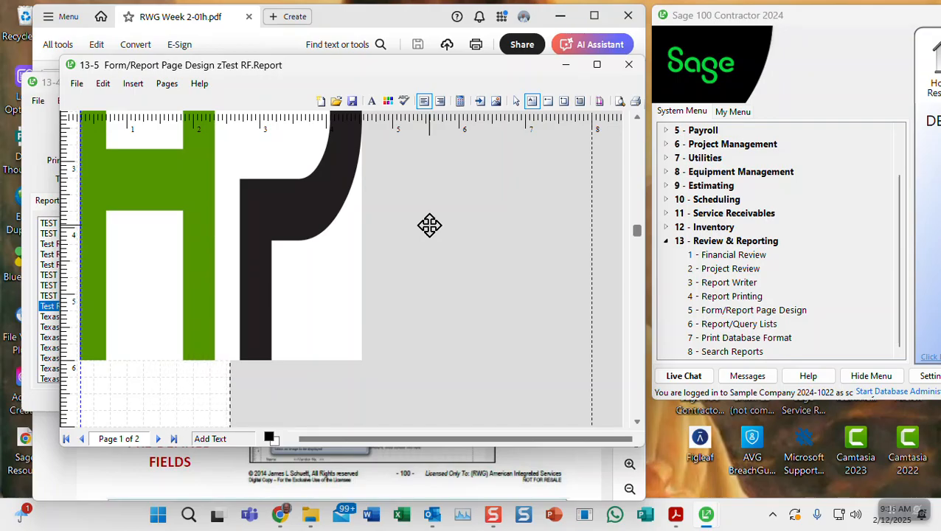
pyautogui.hotkey('shift', 'Right')
pyautogui.hotkey('shift', 'Right')
pyautogui.hotkey('shift', 'Right')
pyautogui.hotkey('shift', 'Right')
pyautogui.hotkey('shift', 'Right')
pyautogui.hotkey('shift', 'Right')
pyautogui.hotkey('shift', 'Right')
pyautogui.hotkey('shift', 'Right')
pyautogui.hotkey('shift', 'Right')
pyautogui.hotkey('shift', 'Right')
pyautogui.hotkey('shift', 'Right')
pyautogui.hotkey('shift', 'Right')
pyautogui.hotkey('shift', 'Right')
pyautogui.hotkey('shift', 'Right')
pyautogui.hotkey('shift', 'Right')
pyautogui.hotkey('shift', 'Right')
pyautogui.hotkey('shift', 'Right')
pyautogui.hotkey('shift', 'Right')
pyautogui.hotkey('shift', 'Right')
pyautogui.hotkey('shift', 'Right')
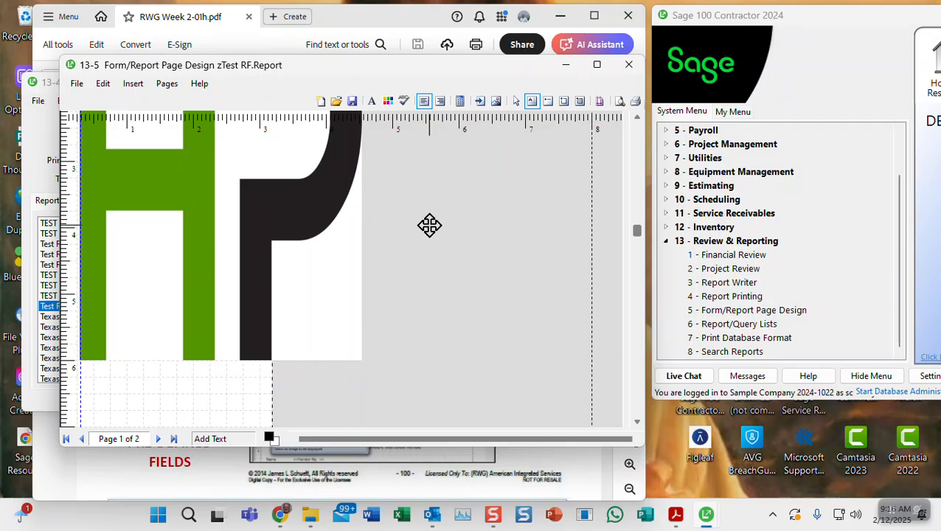
pyautogui.hotkey('shift', 'Right')
pyautogui.hotkey('shift', 'Right')
pyautogui.hotkey('shift', 'Right')
pyautogui.hotkey('shift', 'Right')
pyautogui.hotkey('shift', 'Right')
pyautogui.hotkey('shift', 'Right')
pyautogui.hotkey('shift', 'Right')
pyautogui.hotkey('shift', 'Right')
pyautogui.hotkey('shift', 'Right')
pyautogui.hotkey('shift', 'Right')
pyautogui.hotkey('shift', 'Right')
pyautogui.hotkey('shift', 'Right')
pyautogui.hotkey('shift', 'Right')
pyautogui.hotkey('shift', 'Right')
pyautogui.hotkey('shift', 'Right')
pyautogui.hotkey('shift', 'Right')
pyautogui.hotkey('shift', 'Right')
pyautogui.hotkey('shift', 'Right')
pyautogui.hotkey('shift', 'Right')
pyautogui.hotkey('shift', 'Right')
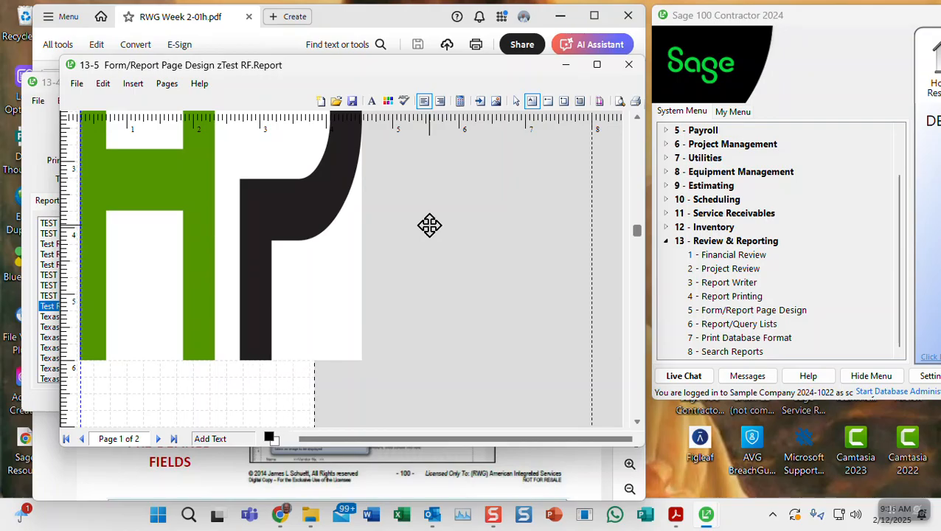
pyautogui.hotkey('shift', 'Right')
pyautogui.hotkey('shift', 'Right')
pyautogui.hotkey('shift', 'Right')
pyautogui.hotkey('shift', 'Right')
pyautogui.hotkey('shift', 'Right')
pyautogui.hotkey('shift', 'Right')
pyautogui.hotkey('shift', 'Right')
pyautogui.hotkey('shift', 'Right')
pyautogui.hotkey('shift', 'Right')
pyautogui.hotkey('shift', 'Right')
pyautogui.hotkey('shift', 'Right')
pyautogui.hotkey('shift', 'Right')
pyautogui.hotkey('shift', 'Right')
pyautogui.hotkey('shift', 'Right')
pyautogui.hotkey('shift', 'Right')
pyautogui.hotkey('shift', 'Right')
pyautogui.hotkey('shift', 'Right')
pyautogui.hotkey('shift', 'Right')
pyautogui.hotkey('shift', 'Right')
pyautogui.hotkey('shift', 'Right')
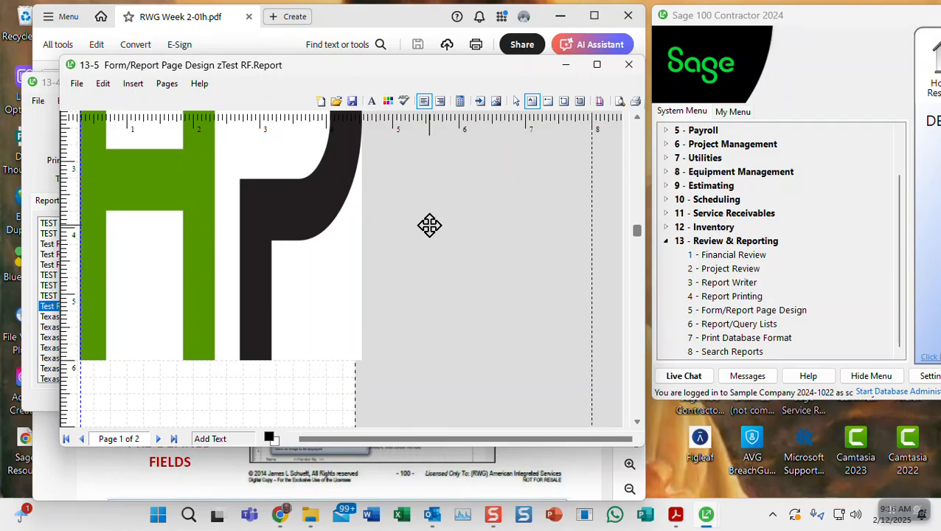
pyautogui.hotkey('shift', 'Right')
pyautogui.hotkey('shift', 'Right')
pyautogui.hotkey('shift', 'Right')
pyautogui.hotkey('shift', 'Right')
pyautogui.hotkey('shift', 'Right')
pyautogui.hotkey('shift', 'Right')
pyautogui.hotkey('shift', 'Right')
pyautogui.hotkey('shift', 'Right')
pyautogui.hotkey('shift', 'Right')
pyautogui.hotkey('shift', 'Right')
pyautogui.hotkey('shift', 'Right')
pyautogui.hotkey('shift', 'Right')
pyautogui.hotkey('shift', 'Right')
pyautogui.hotkey('shift', 'Right')
pyautogui.hotkey('shift', 'Right')
pyautogui.hotkey('shift', 'Right')
pyautogui.hotkey('shift', 'Right')
pyautogui.hotkey('shift', 'Right')
pyautogui.hotkey('shift', 'Right')
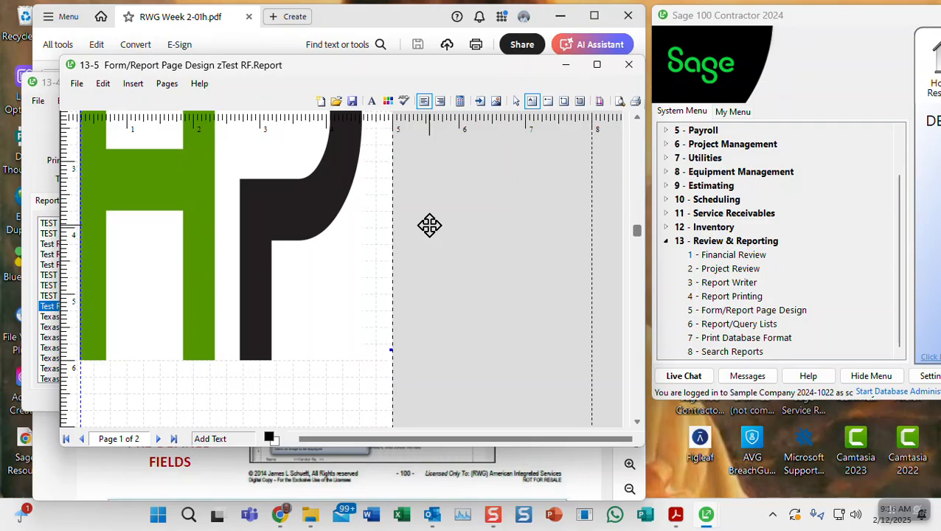
pyautogui.click(259, 256)
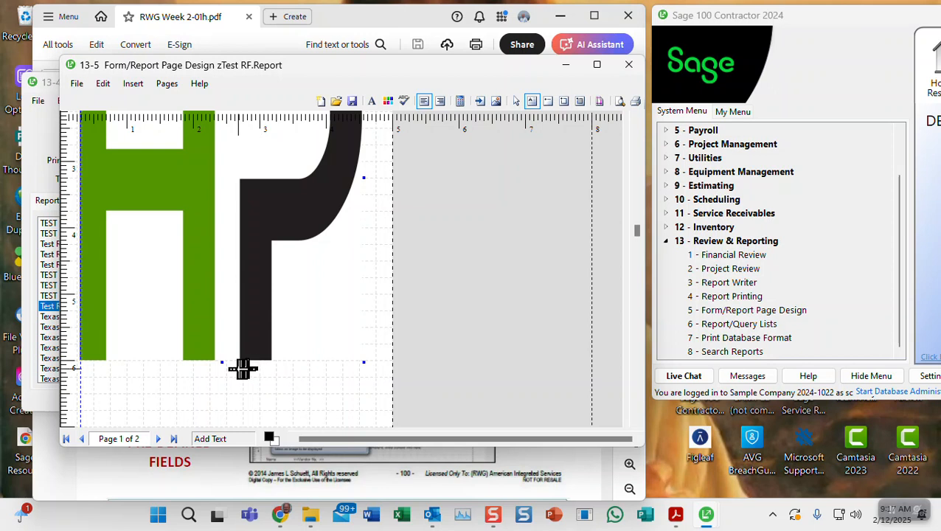
# Resize the oversized HP logo down into the header's top-left corner above the company name
pyautogui.moveTo(223, 362); pyautogui.dragTo(253, 163)
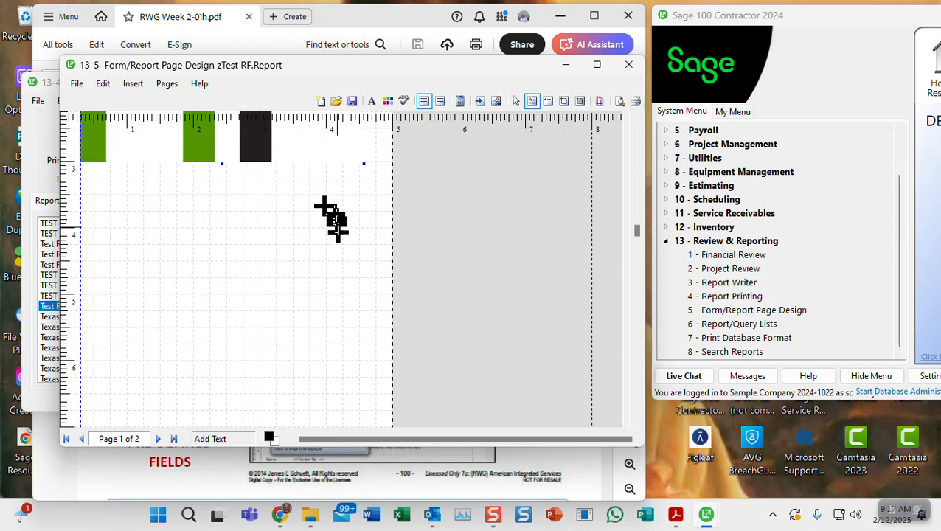
pyautogui.scroll(5, 331, 236)
pyautogui.scroll(1, 338, 247)
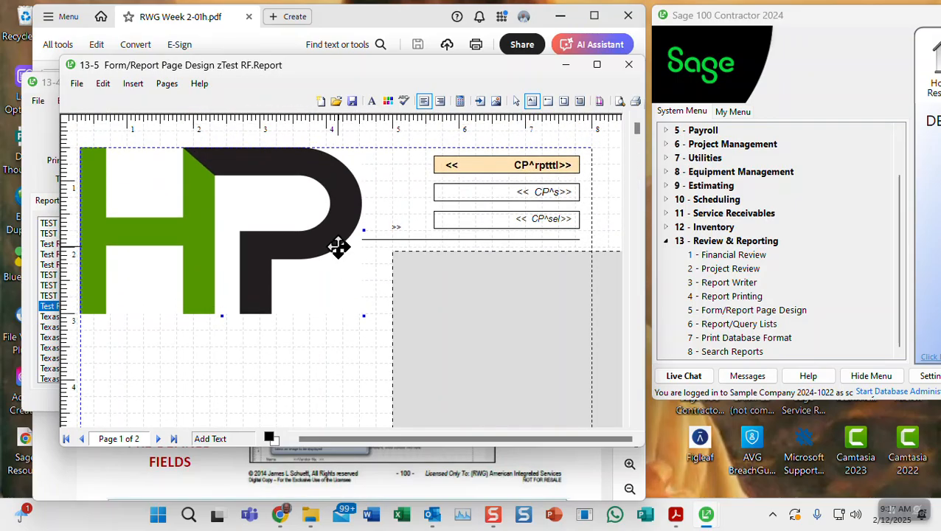
pyautogui.moveTo(364, 316); pyautogui.dragTo(196, 169)
pyautogui.click(171, 185)
pyautogui.moveTo(171, 185); pyautogui.dragTo(192, 190)
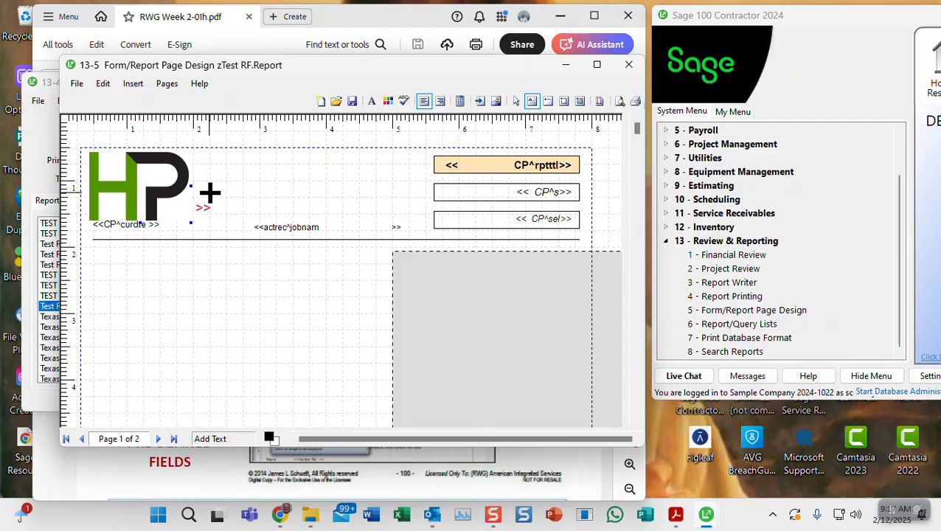
pyautogui.moveTo(191, 219); pyautogui.dragTo(159, 198)
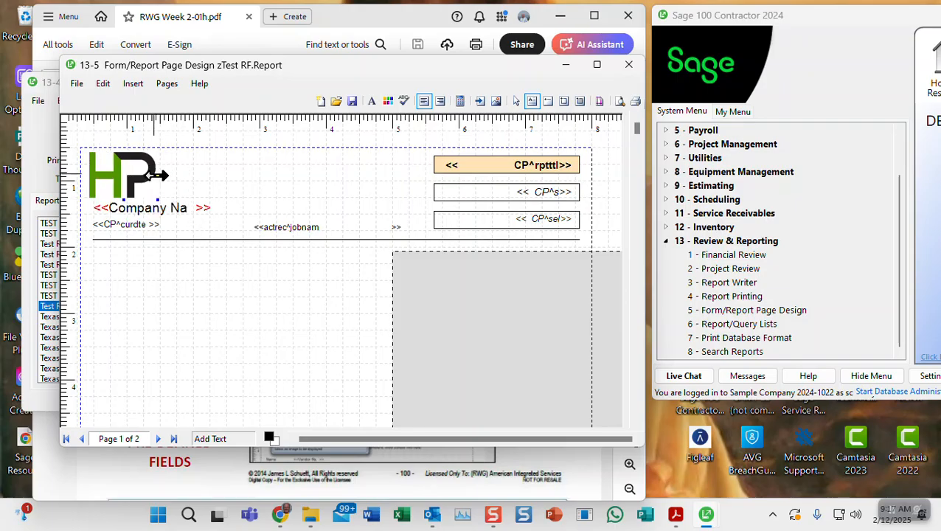
pyautogui.click(219, 185)
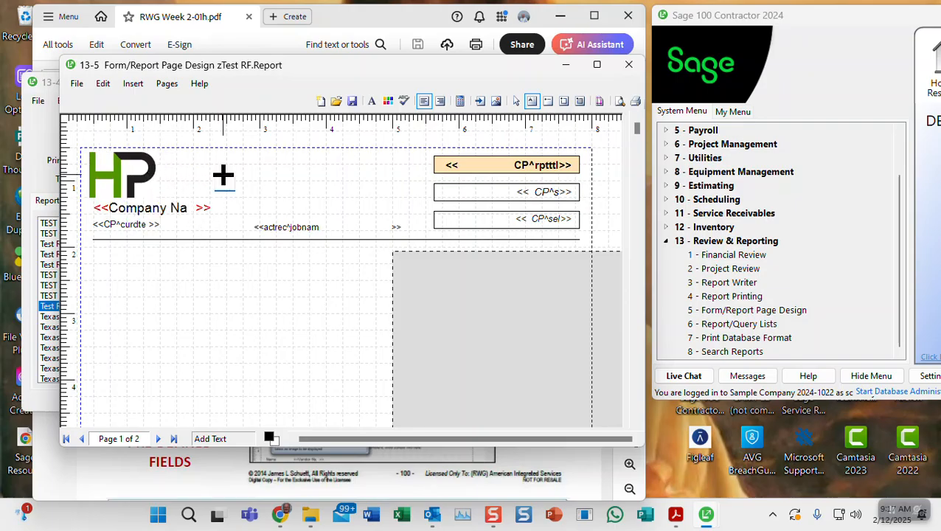
pyautogui.click(224, 177)
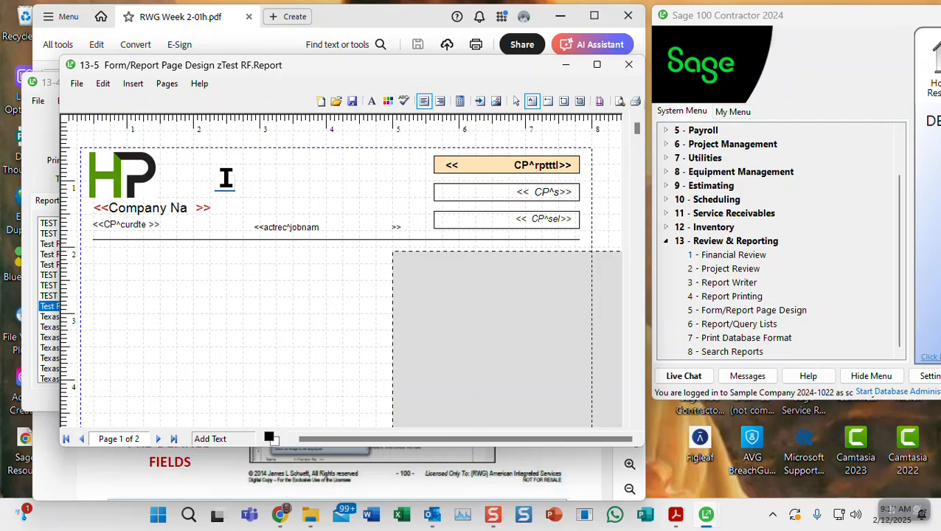
# Open the HP logo's Properties and review its full Image Path
pyautogui.rightClick(128, 173)
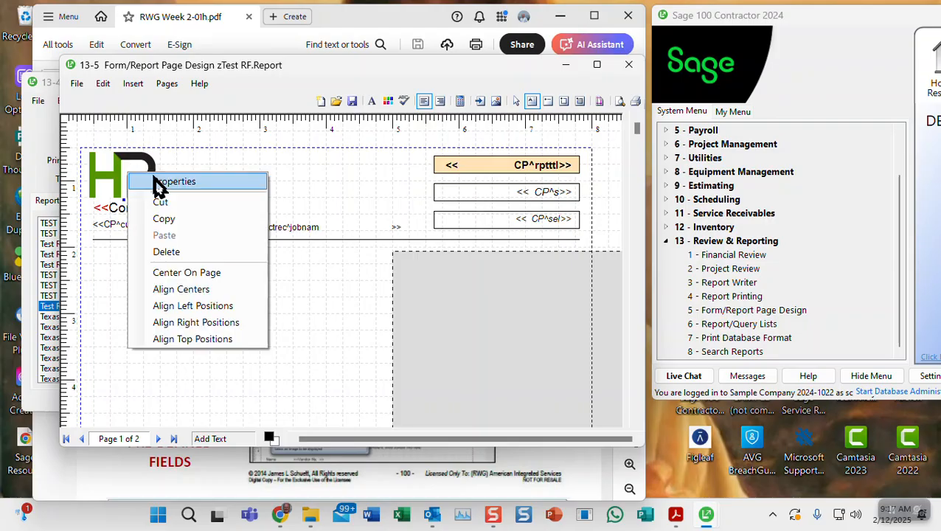
pyautogui.click(162, 182)
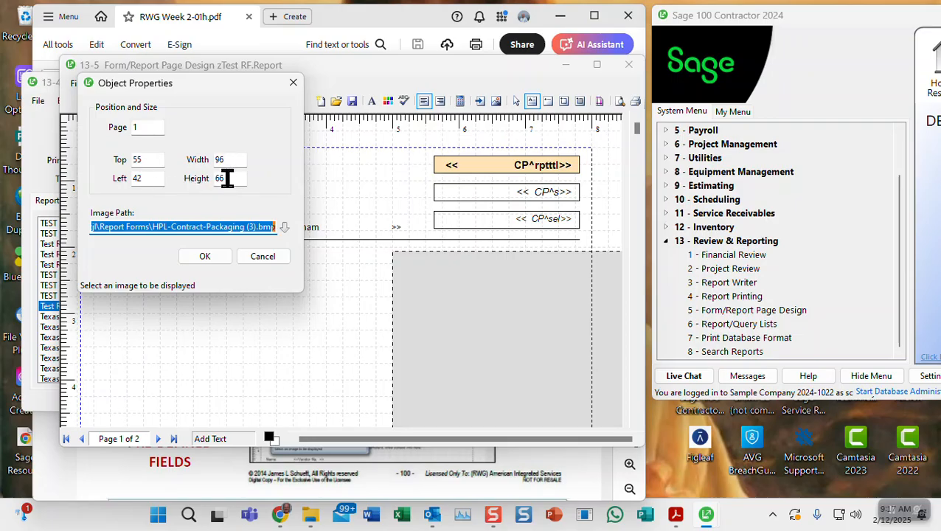
pyautogui.click(199, 227)
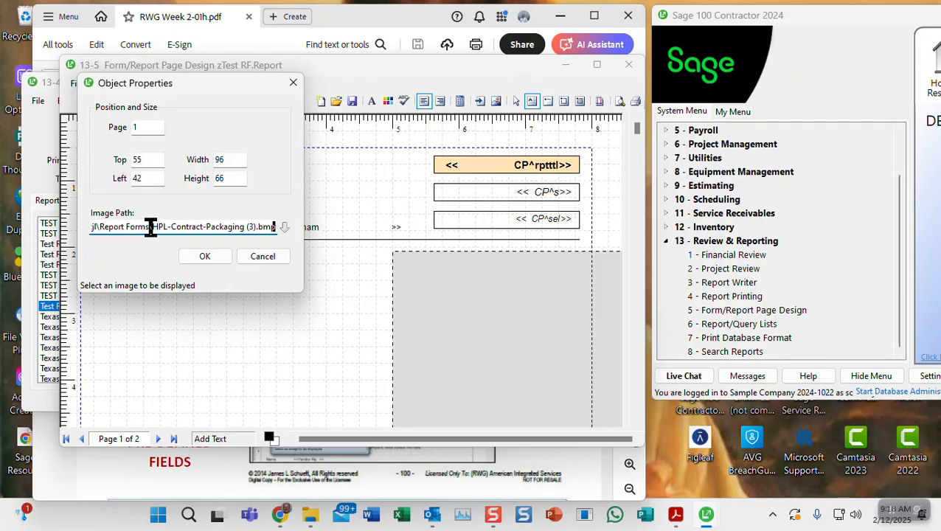
pyautogui.moveTo(151, 227); pyautogui.dragTo(59, 223)
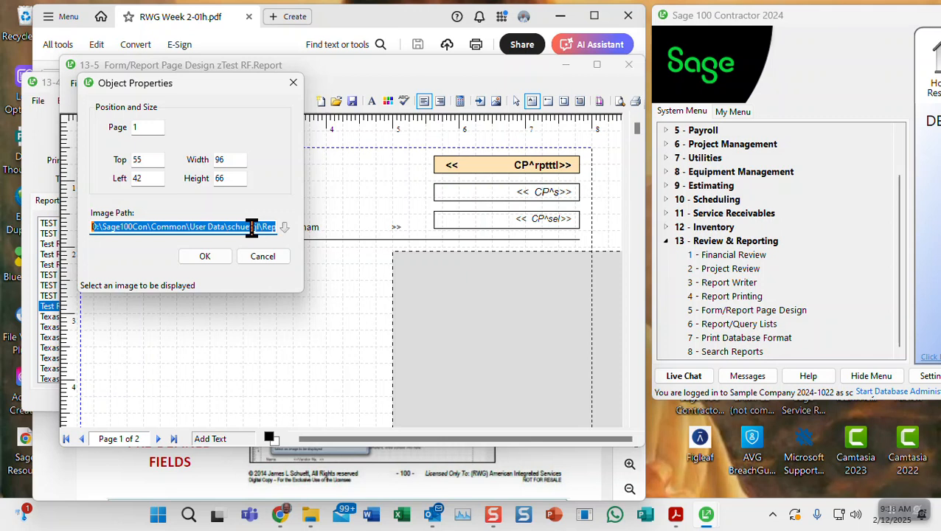
pyautogui.click(251, 227)
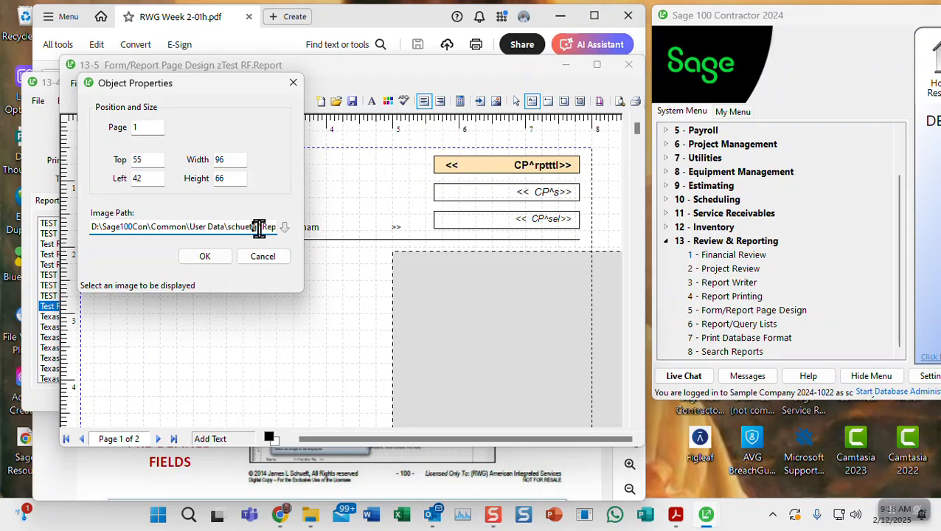
pyautogui.press('Right')
pyautogui.press('Right')
pyautogui.press('Right')
pyautogui.press('Right')
pyautogui.press('Right')
pyautogui.press('Right')
pyautogui.press('Right')
pyautogui.press('Right')
pyautogui.press('Right')
pyautogui.press('Right')
pyautogui.press('Right')
pyautogui.press('Right')
pyautogui.press('Right')
pyautogui.press('Right')
pyautogui.press('Right')
pyautogui.press('Right')
pyautogui.press('Right')
pyautogui.press('Right')
pyautogui.press('Right')
pyautogui.press('Right')
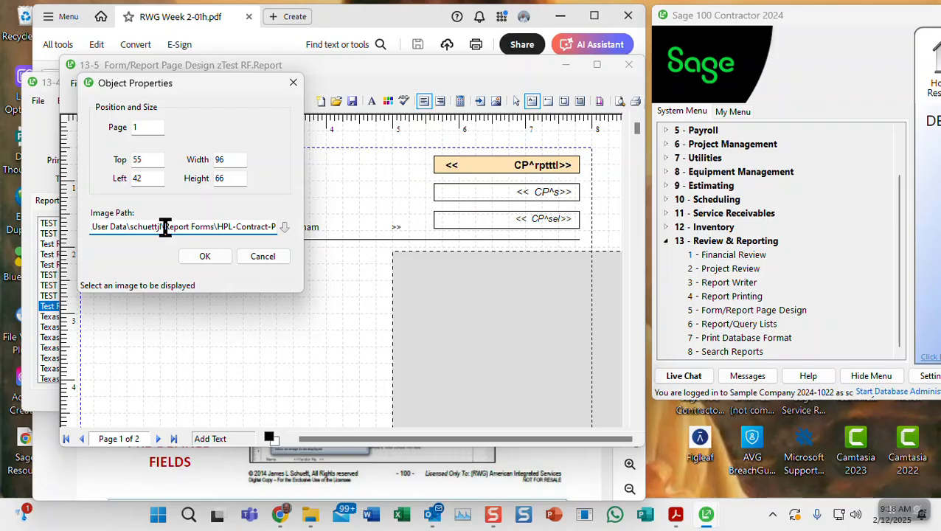
# Trim the Image Path to 'HPL-Contract-Packaging (3).bmp', dismiss the path warning, and confirm
pyautogui.moveTo(162, 226); pyautogui.dragTo(83, 226)
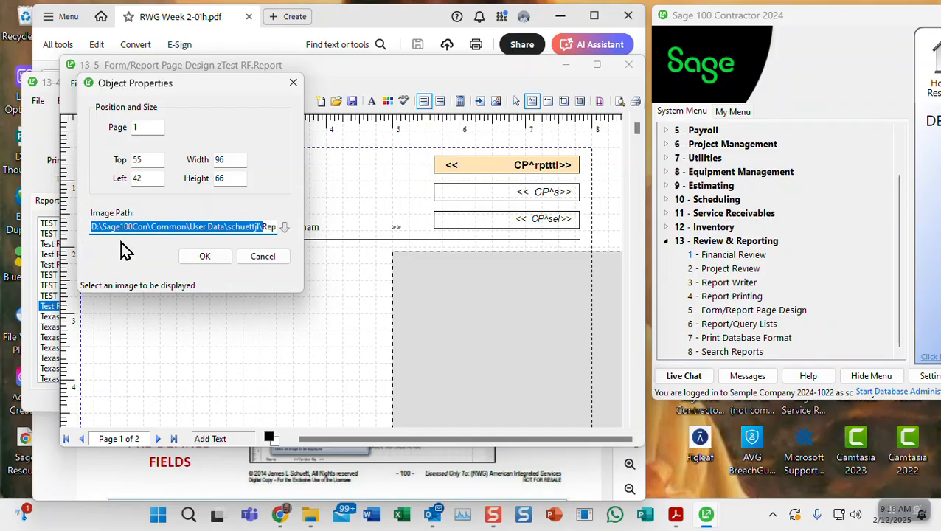
pyautogui.press('Delete')
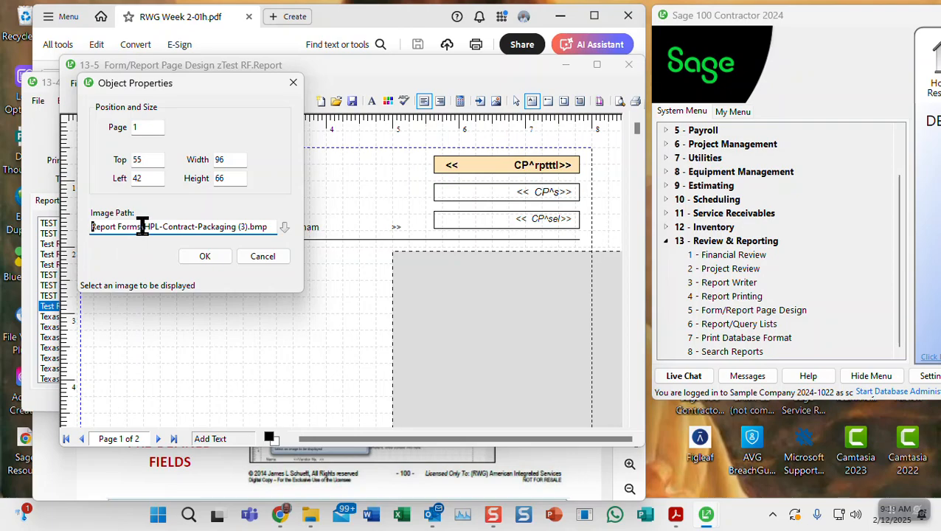
pyautogui.moveTo(144, 227); pyautogui.dragTo(77, 226)
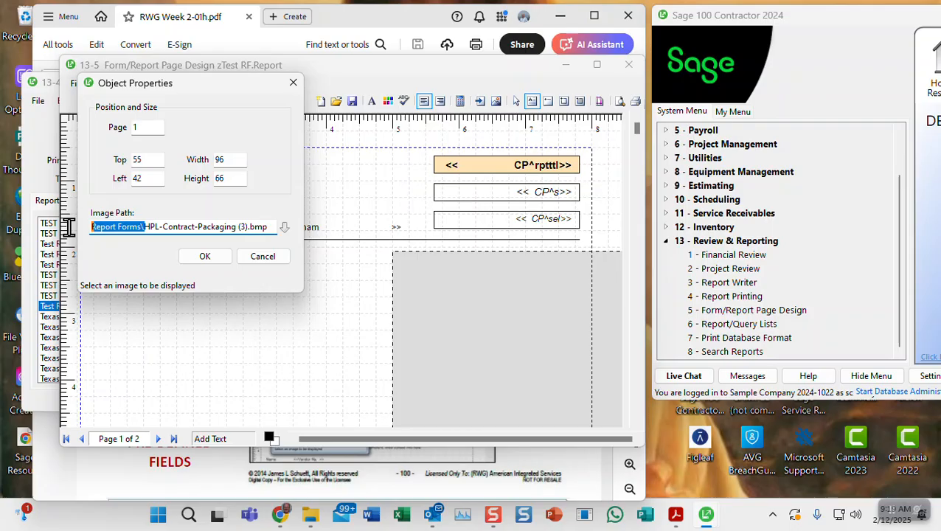
pyautogui.press('Delete')
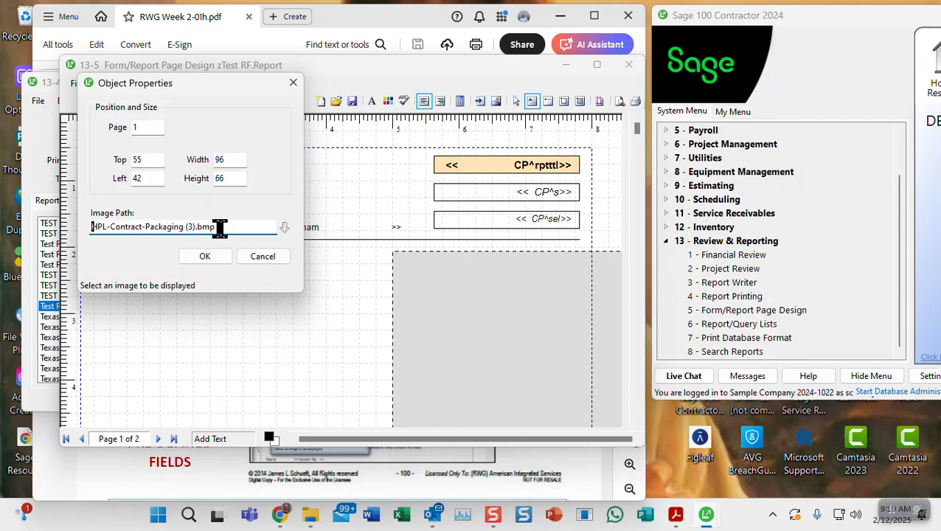
pyautogui.click(200, 254)
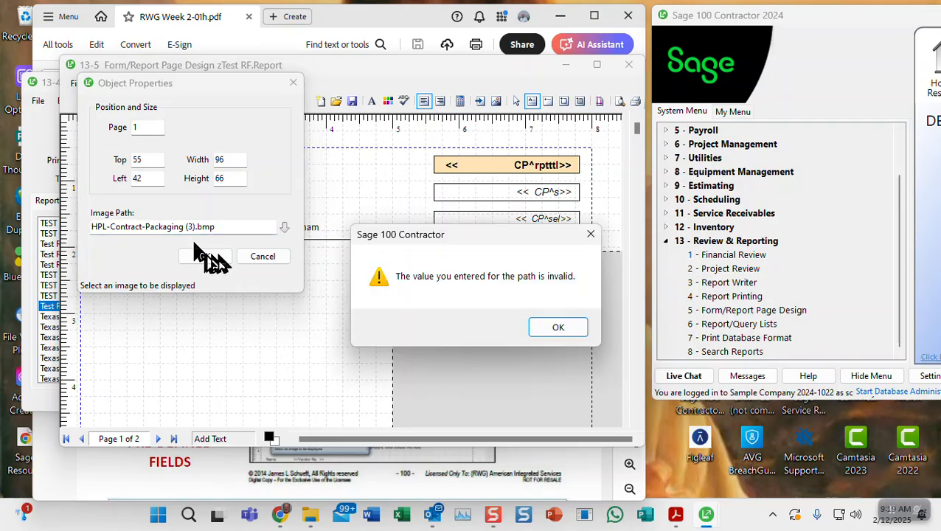
pyautogui.click(554, 328)
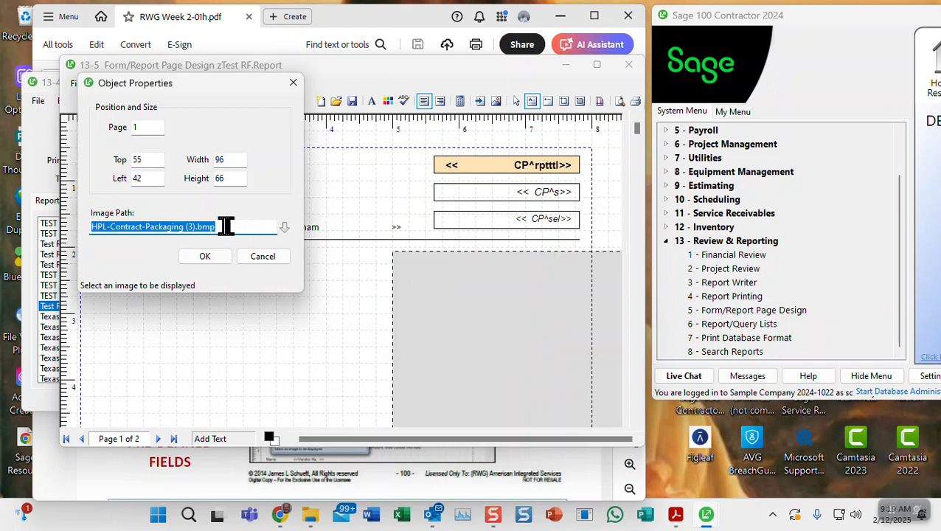
pyautogui.click(206, 258)
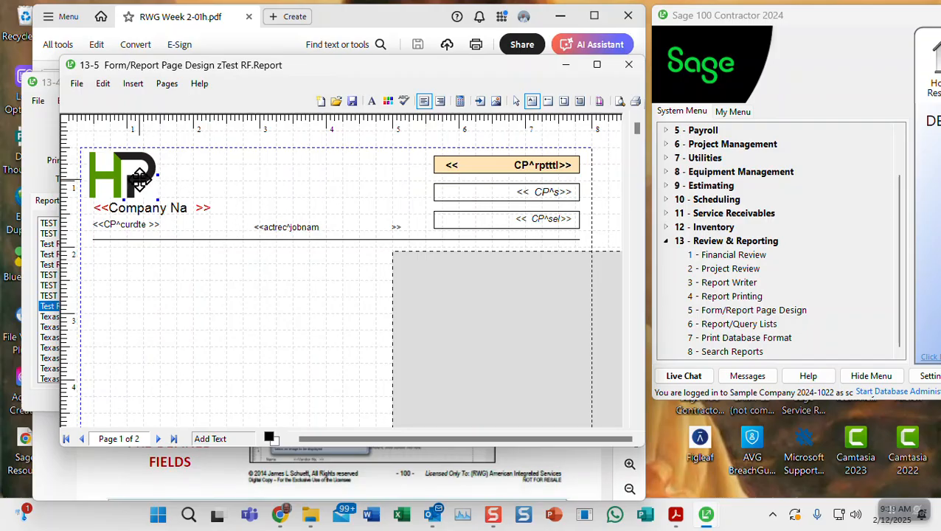
# Select the Company Name and CP^curdte fields, nudge them right, and align their left positions
pyautogui.click(225, 184)
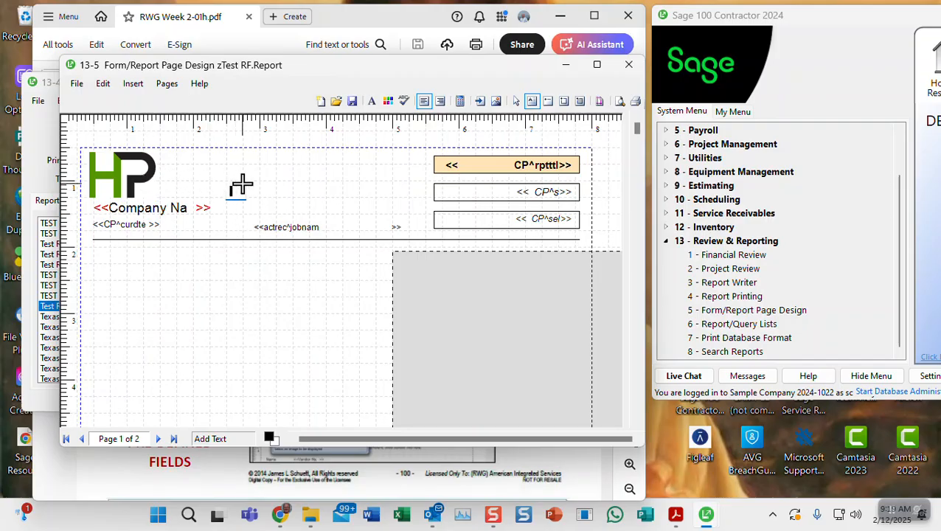
pyautogui.click(135, 212)
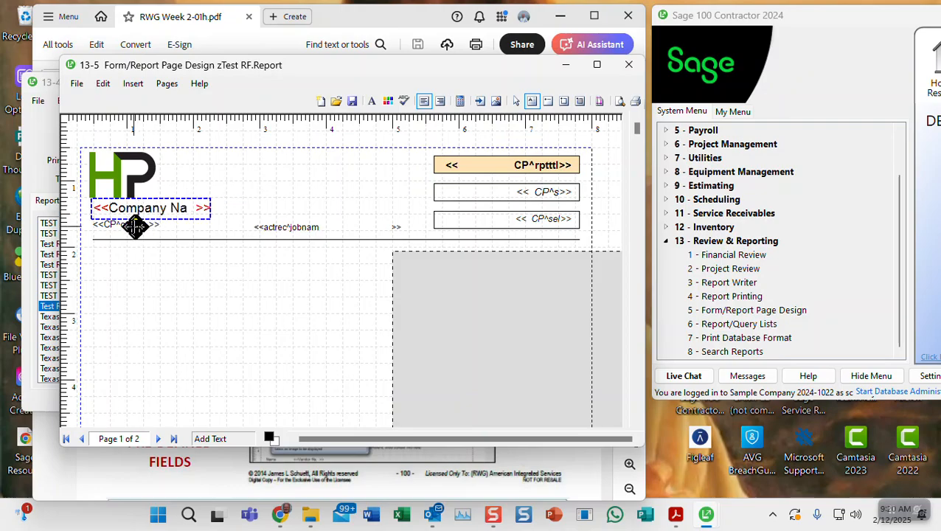
pyautogui.click(126, 226)
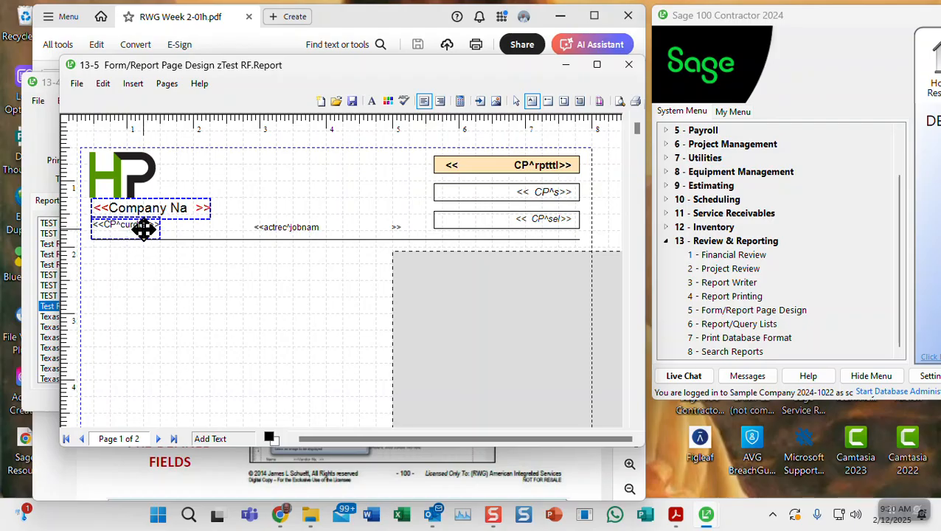
pyautogui.press('Right')
pyautogui.press('Right')
pyautogui.press('Right')
pyautogui.press('Right')
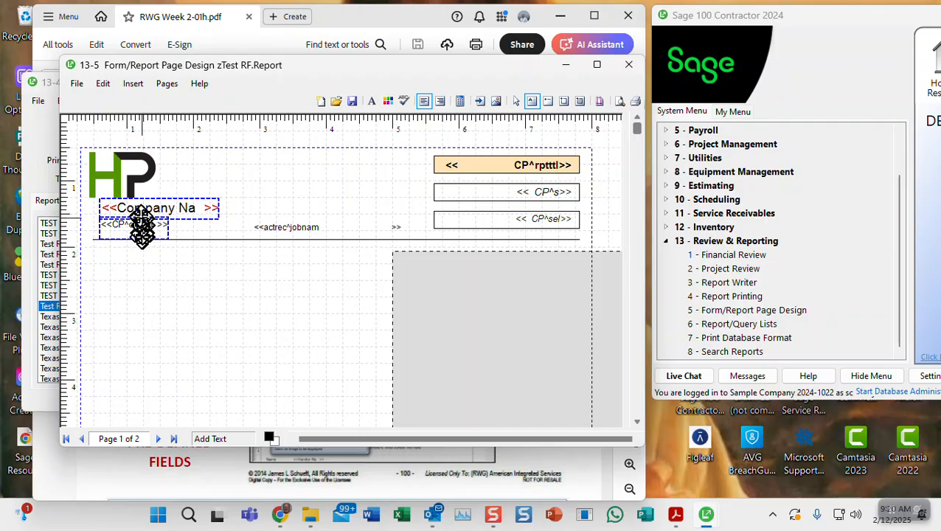
pyautogui.rightClick(103, 181)
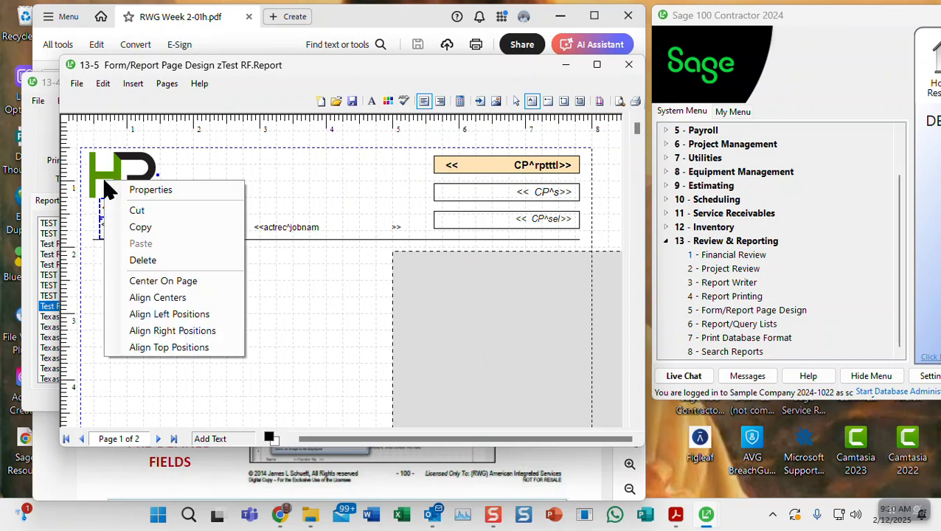
pyautogui.click(131, 315)
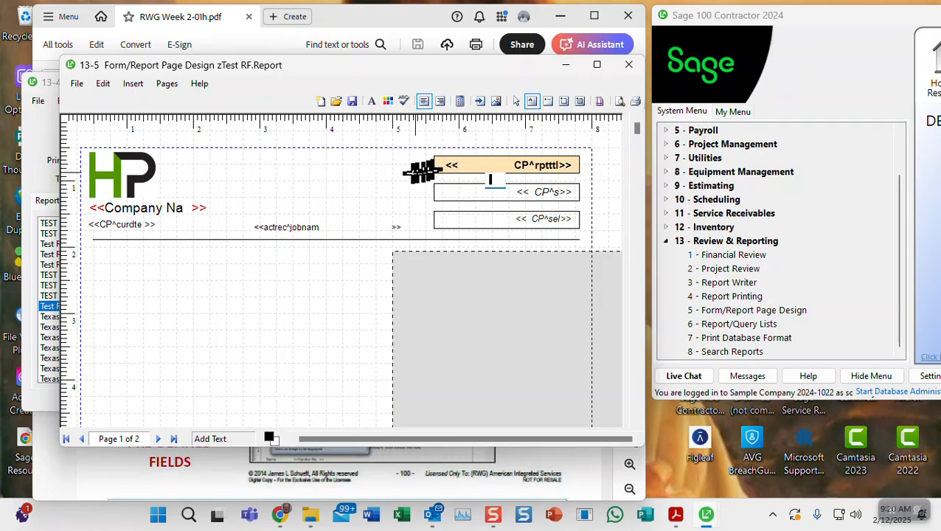
# Select the American flag image lower on the page and reposition it
pyautogui.scroll(-6, 307, 296)
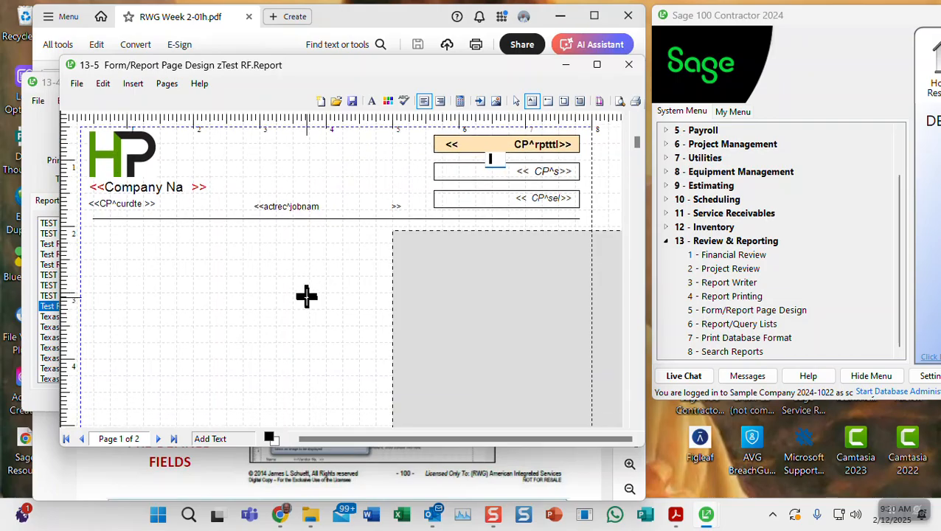
pyautogui.scroll(-8, 314, 296)
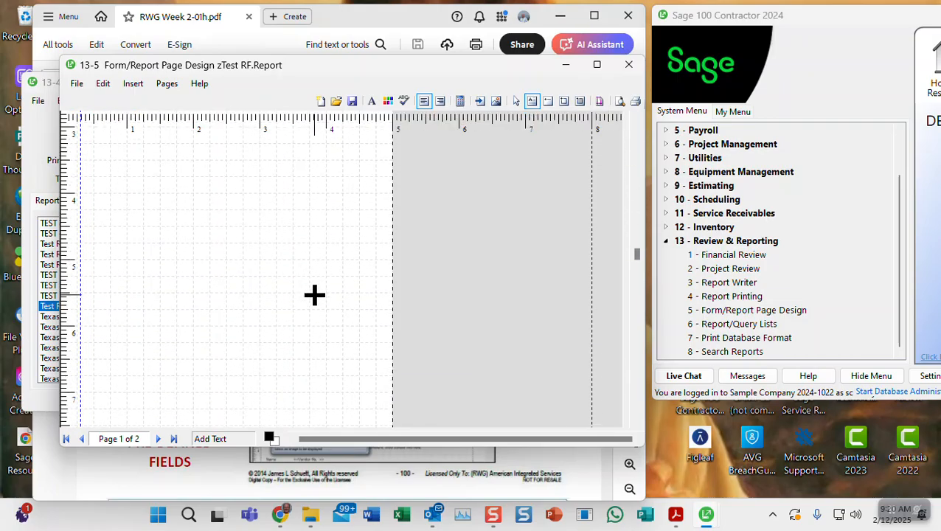
pyautogui.scroll(-1, 315, 294)
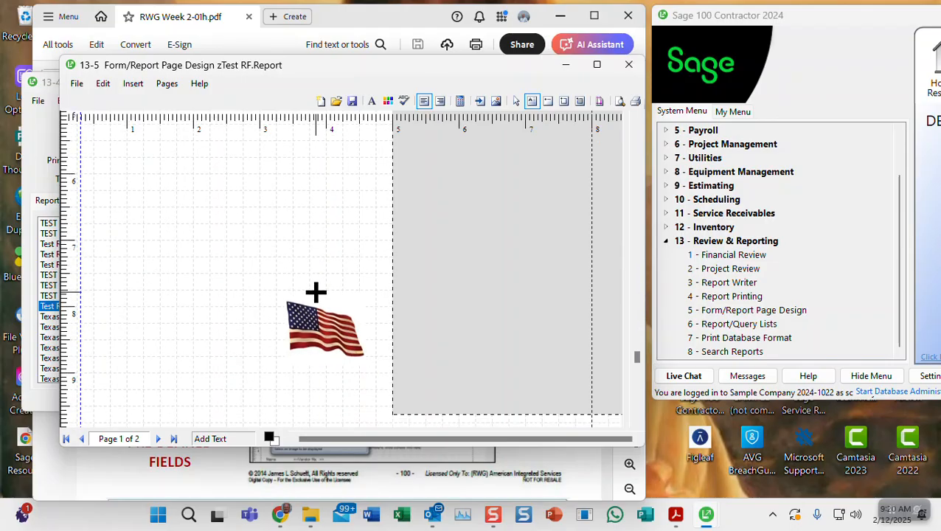
pyautogui.click(332, 340)
pyautogui.moveTo(330, 338); pyautogui.dragTo(265, 351)
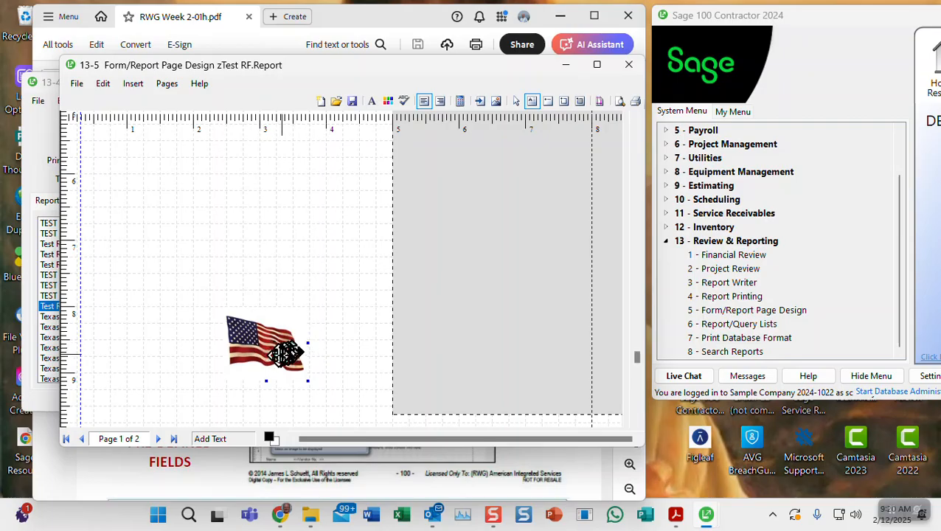
pyautogui.moveTo(279, 354); pyautogui.dragTo(228, 373)
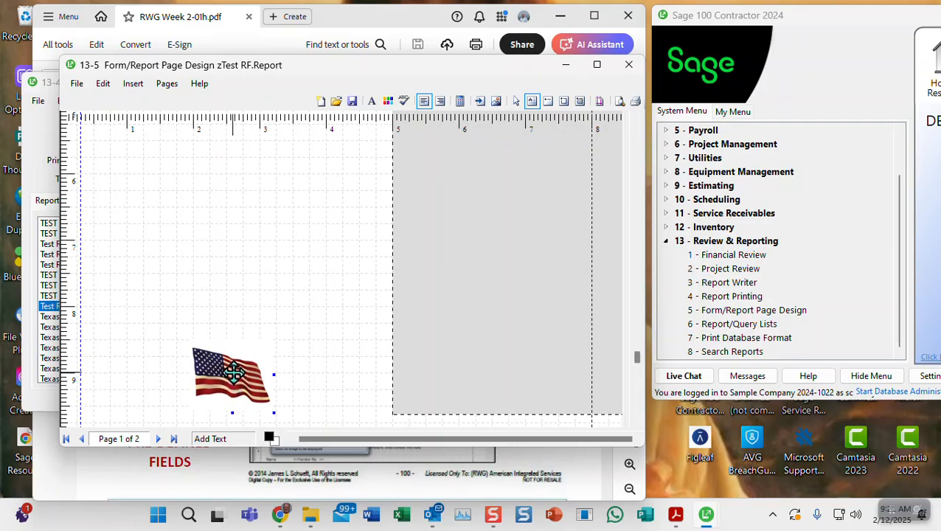
pyautogui.scroll(-3, 277, 356)
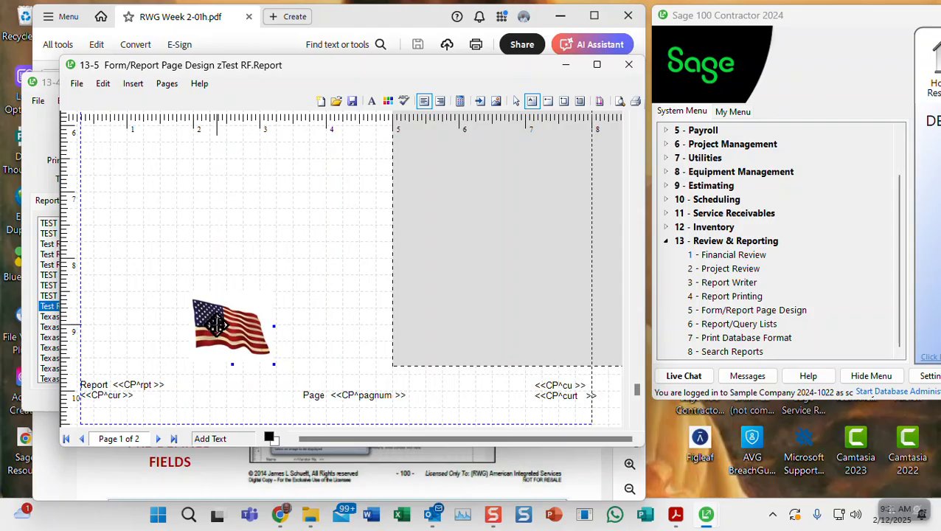
# Drag the flag up into the header between the HP logo and the title fields
pyautogui.moveTo(227, 321); pyautogui.dragTo(272, 171)
pyautogui.scroll(1, 306, 244)
pyautogui.scroll(2, 304, 244)
pyautogui.moveTo(279, 335); pyautogui.dragTo(302, 161)
pyautogui.scroll(2, 334, 225)
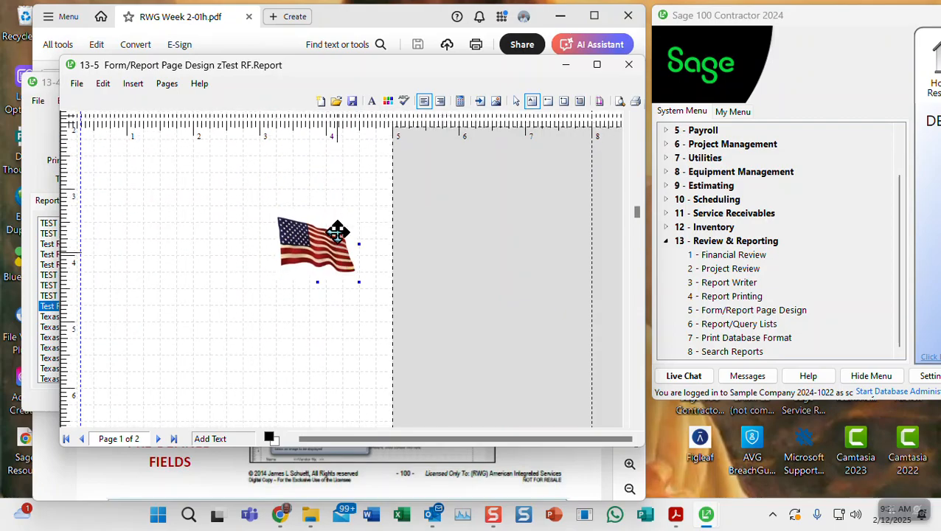
pyautogui.scroll(1, 336, 233)
pyautogui.moveTo(308, 339); pyautogui.dragTo(309, 175)
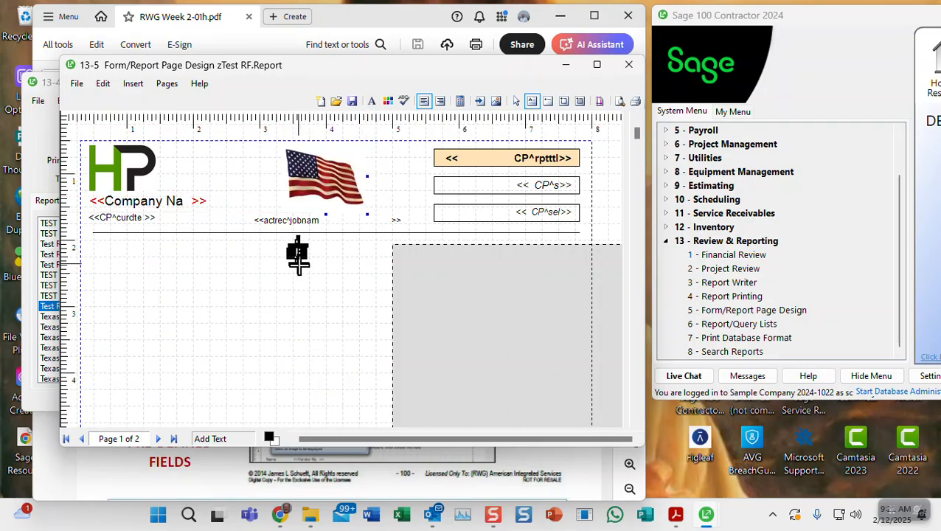
# Move the small leftover object up into the header beside the title fields
pyautogui.moveTo(308, 293)
pyautogui.mouseDown()
pyautogui.moveTo(185, 200)
pyautogui.moveTo(126, 187)
pyautogui.moveTo(177, 199)
pyautogui.moveTo(497, 168)
pyautogui.moveTo(360, 161)
pyautogui.moveTo(293, 198)
pyautogui.moveTo(332, 216)
pyautogui.moveTo(323, 253)
pyautogui.mouseUp()
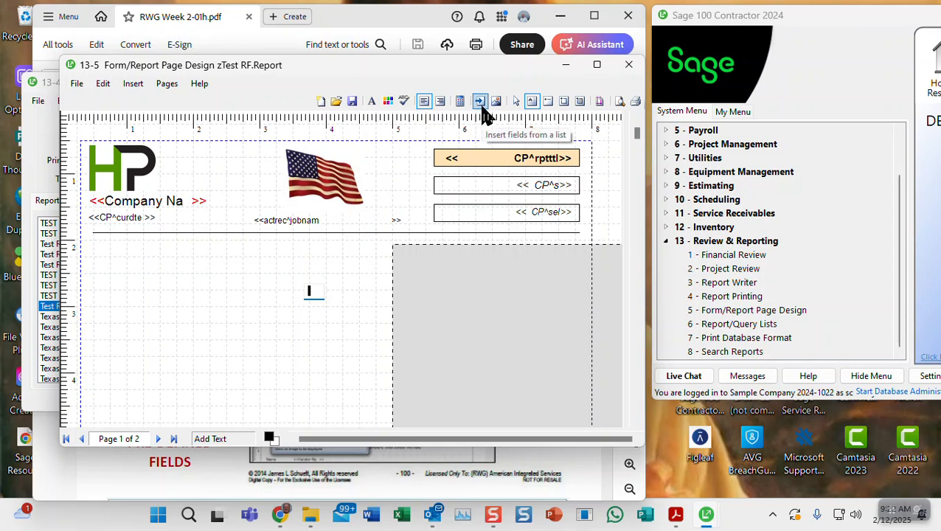
pyautogui.click(477, 150)
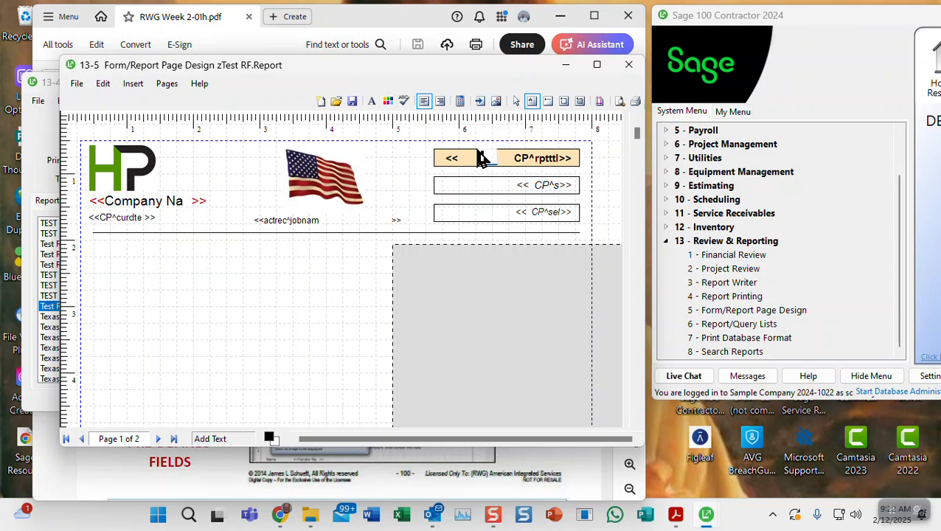
pyautogui.click(457, 185)
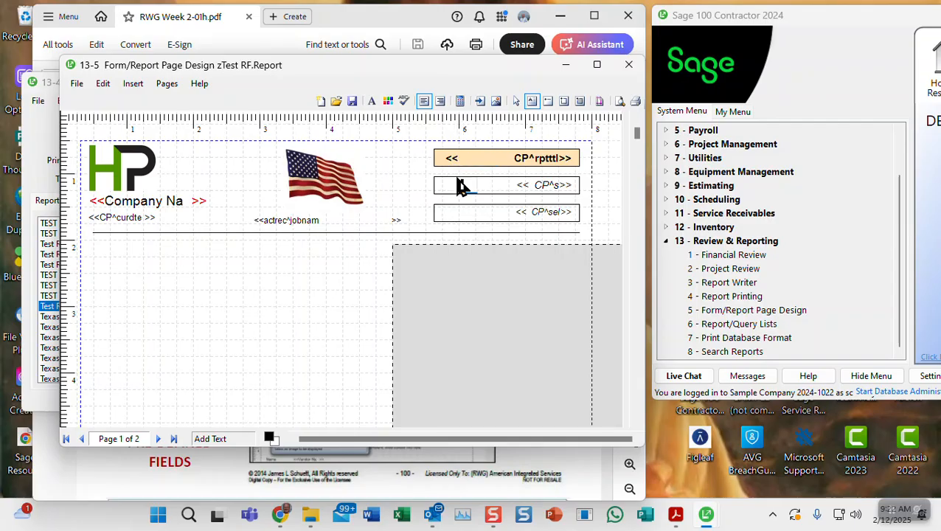
# Delete the orange box around CP^rptttl and the boxes around CP^s and CP^sel
pyautogui.click(517, 102)
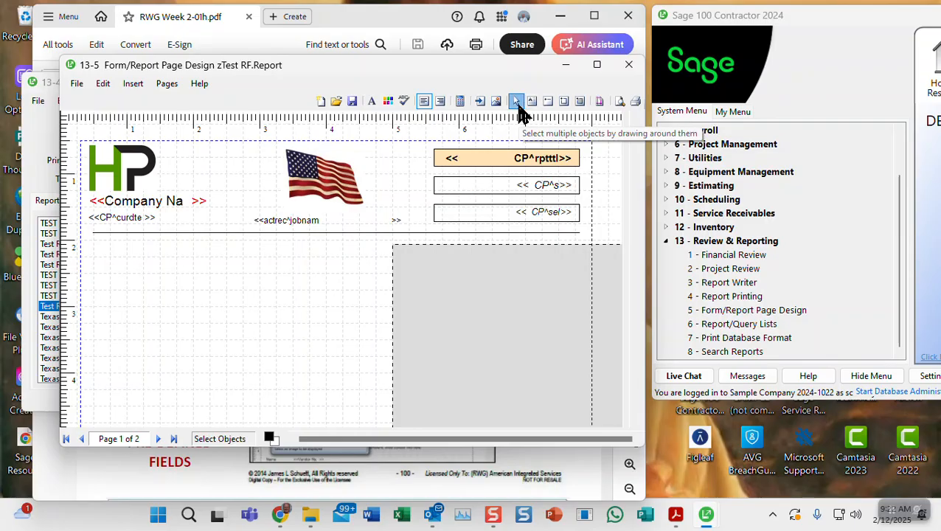
pyautogui.click(486, 164)
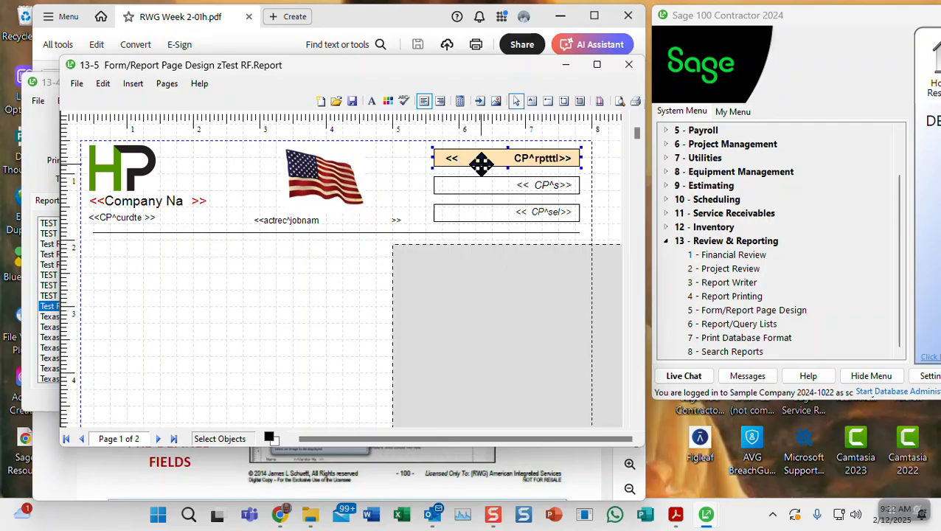
pyautogui.press('Delete')
pyautogui.click(472, 178)
pyautogui.press('Delete')
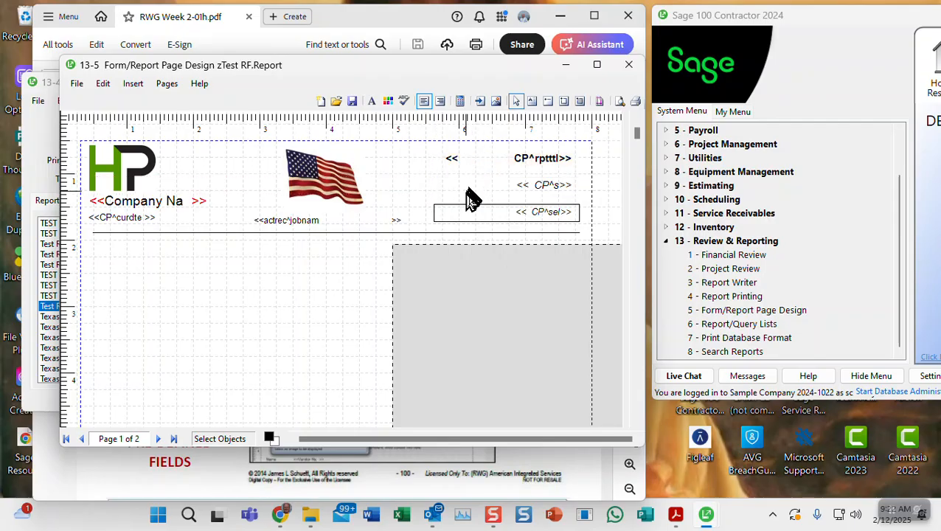
pyautogui.click(460, 206)
pyautogui.press('Delete')
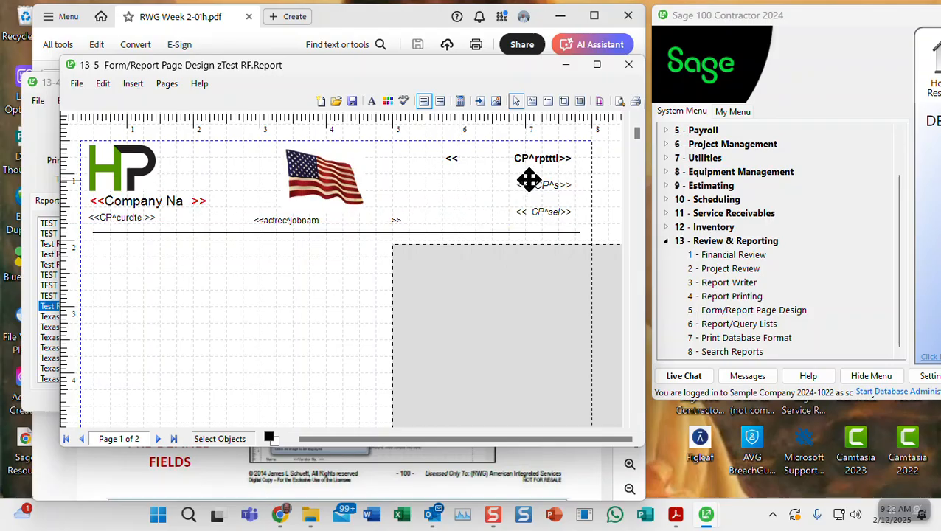
# Draw a thin rectangle around the CP^rptttl title field with Draw Box, then select it
pyautogui.click(564, 103)
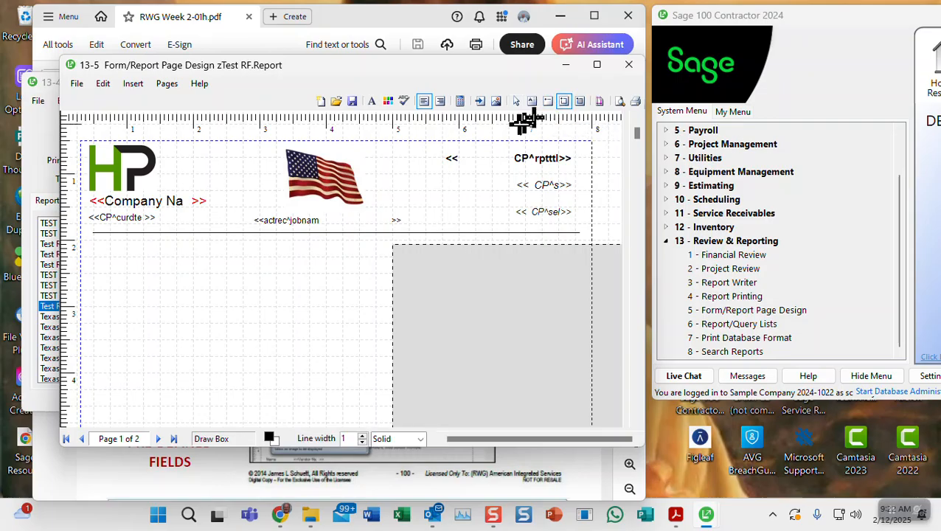
pyautogui.moveTo(411, 146)
pyautogui.mouseDown()
pyautogui.moveTo(557, 149)
pyautogui.moveTo(582, 152)
pyautogui.moveTo(578, 168)
pyautogui.mouseUp()
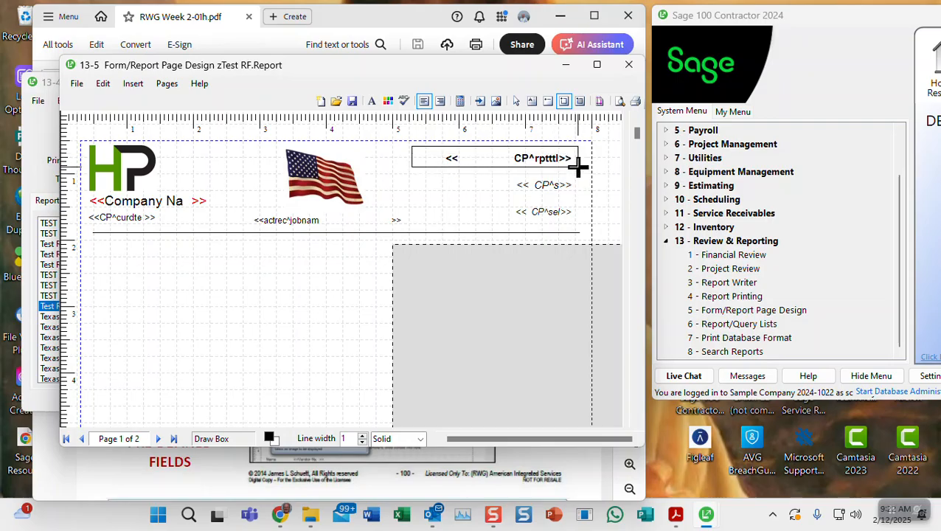
pyautogui.moveTo(578, 168); pyautogui.dragTo(578, 169)
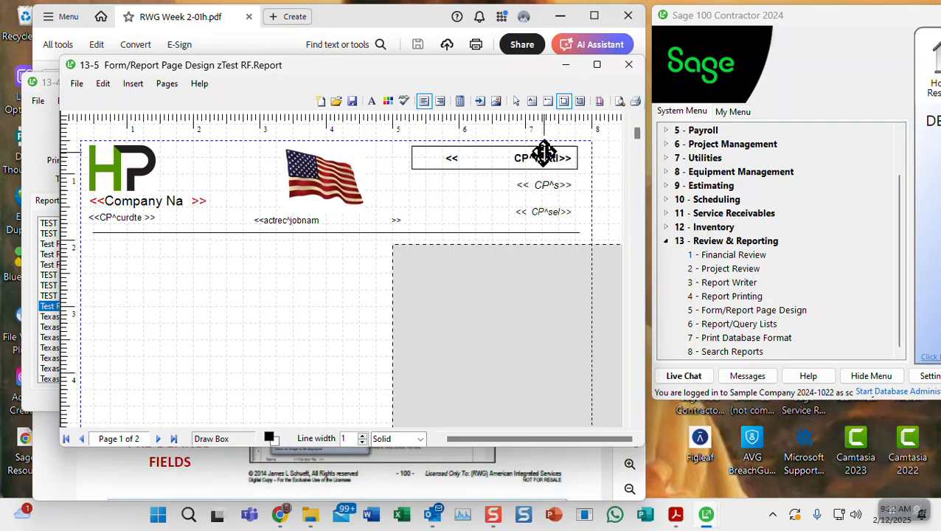
pyautogui.moveTo(534, 157)
pyautogui.mouseDown()
pyautogui.moveTo(452, 157)
pyautogui.moveTo(531, 157)
pyautogui.mouseUp()
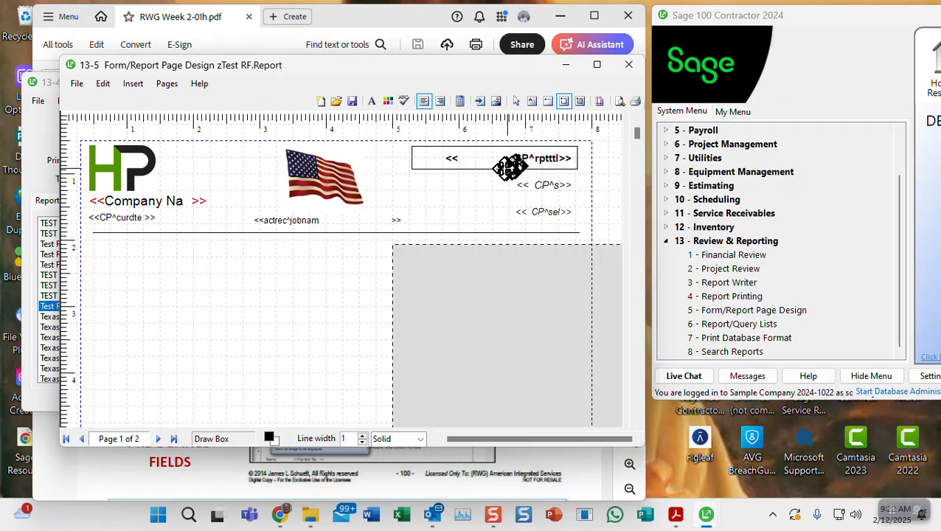
pyautogui.rightClick(421, 166)
pyautogui.press('Escape')
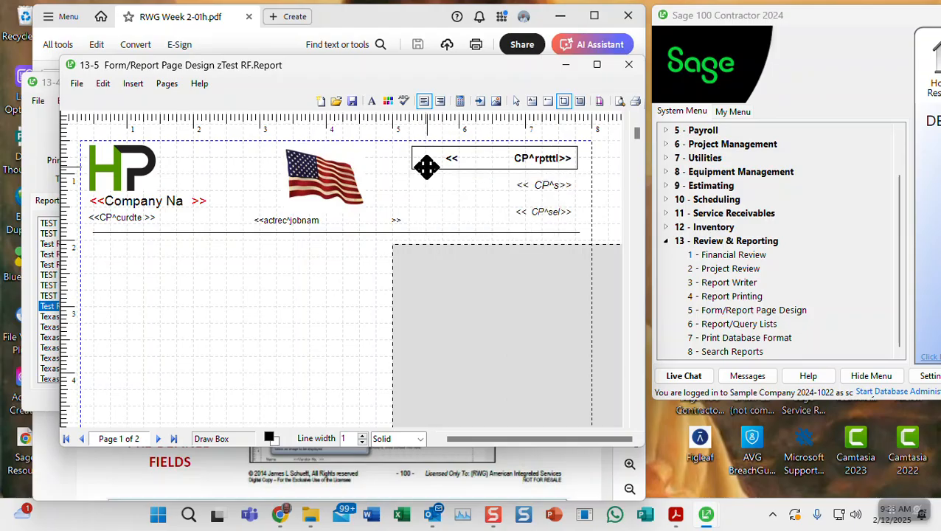
pyautogui.click(517, 102)
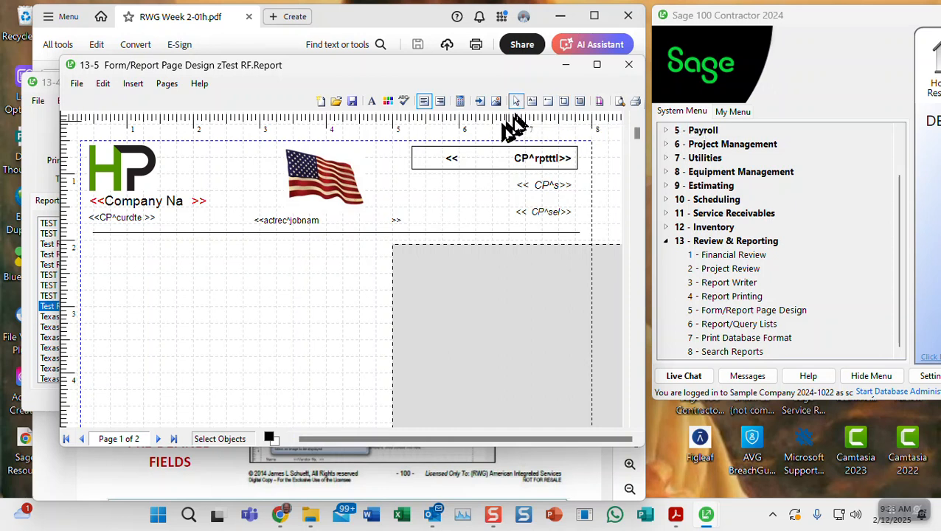
pyautogui.click(424, 168)
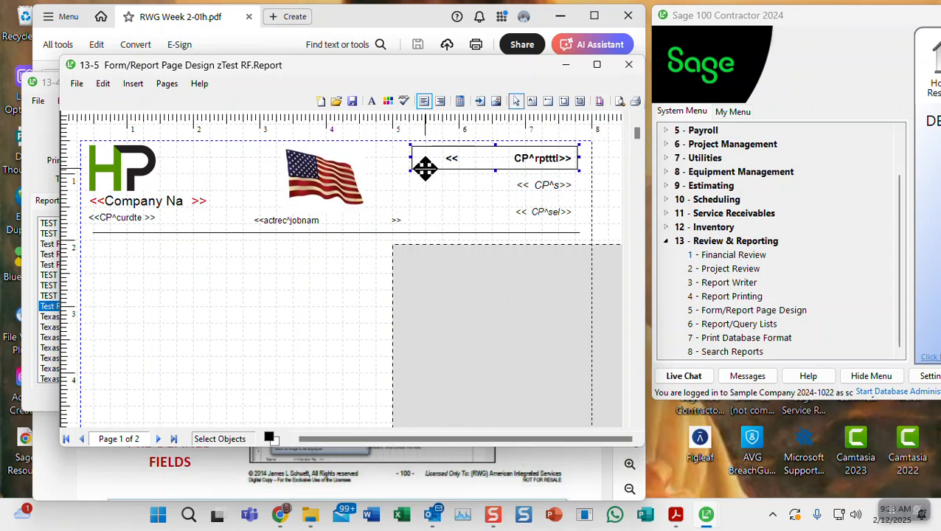
# Set the title box's Backcolor to Moccasin in its Object Properties
pyautogui.rightClick(425, 168)
pyautogui.click(451, 177)
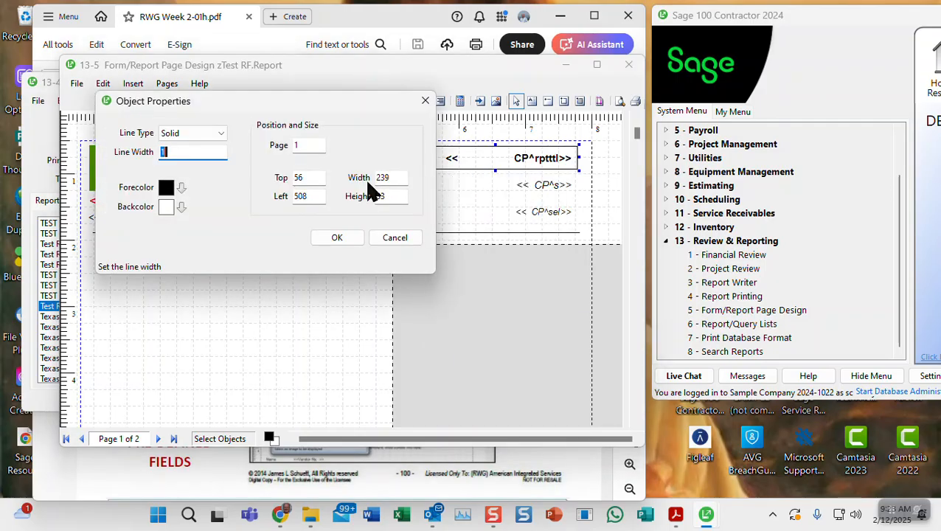
pyautogui.moveTo(306, 104); pyautogui.dragTo(307, 184)
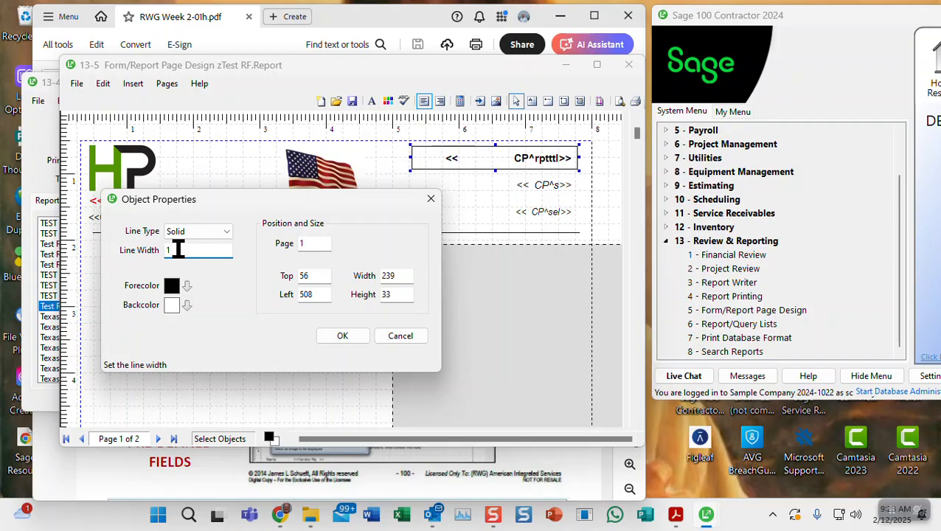
pyautogui.click(187, 306)
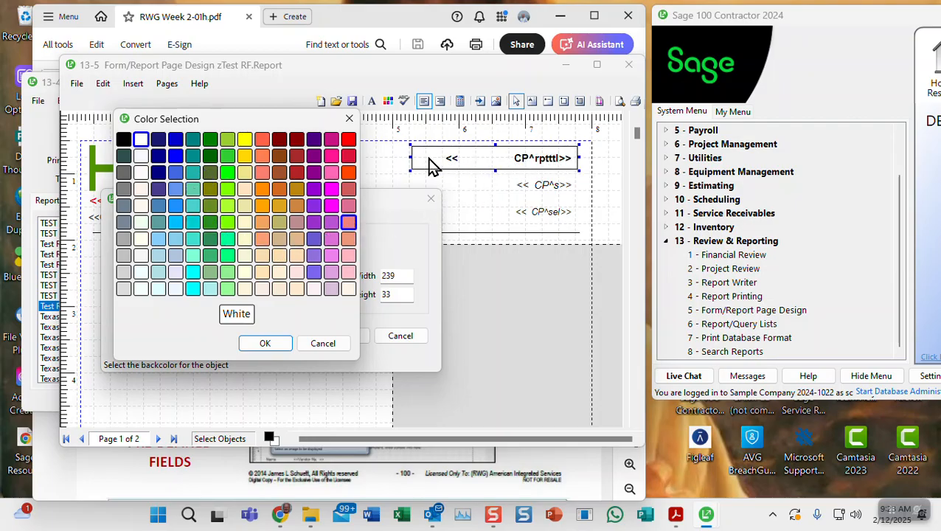
pyautogui.click(195, 291)
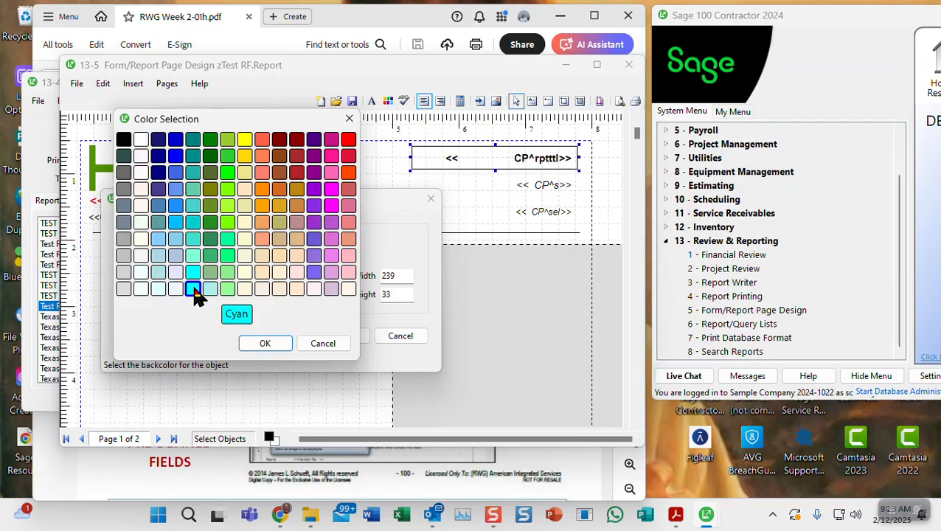
pyautogui.click(194, 278)
pyautogui.click(162, 274)
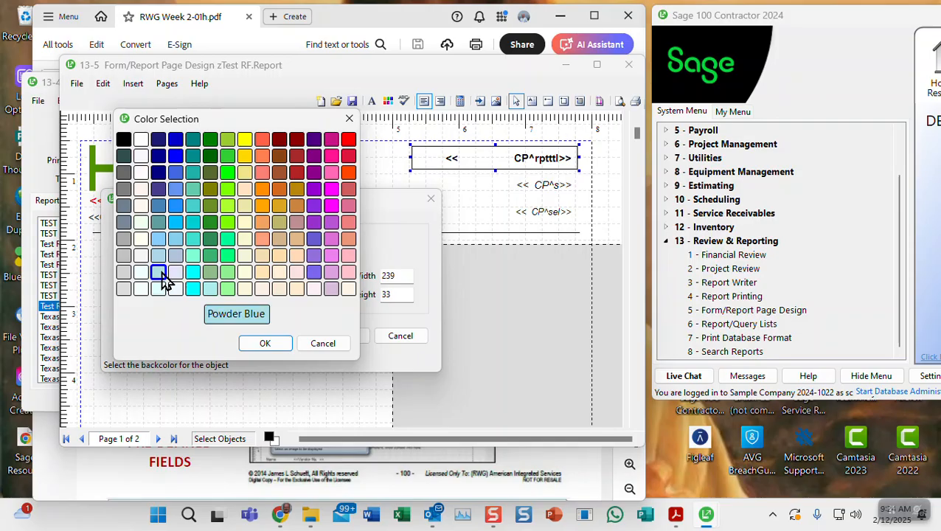
pyautogui.click(262, 274)
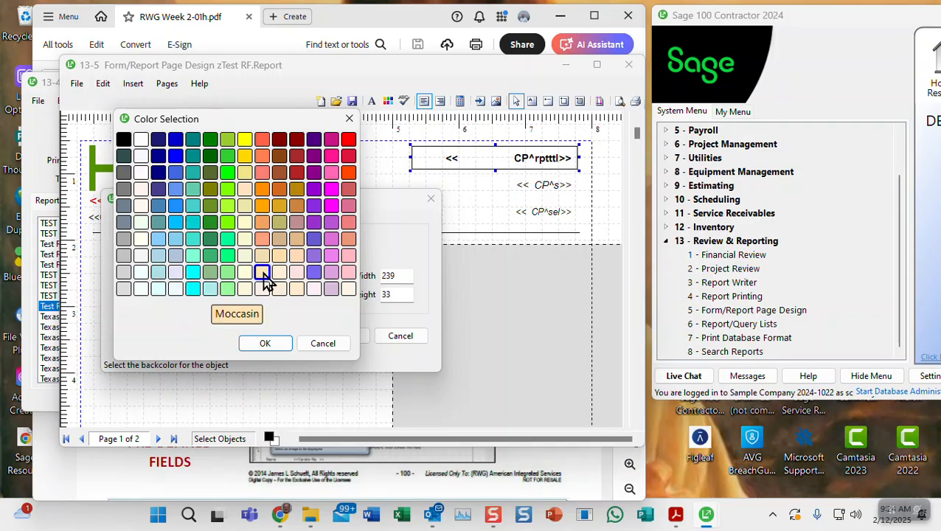
pyautogui.press('Return')
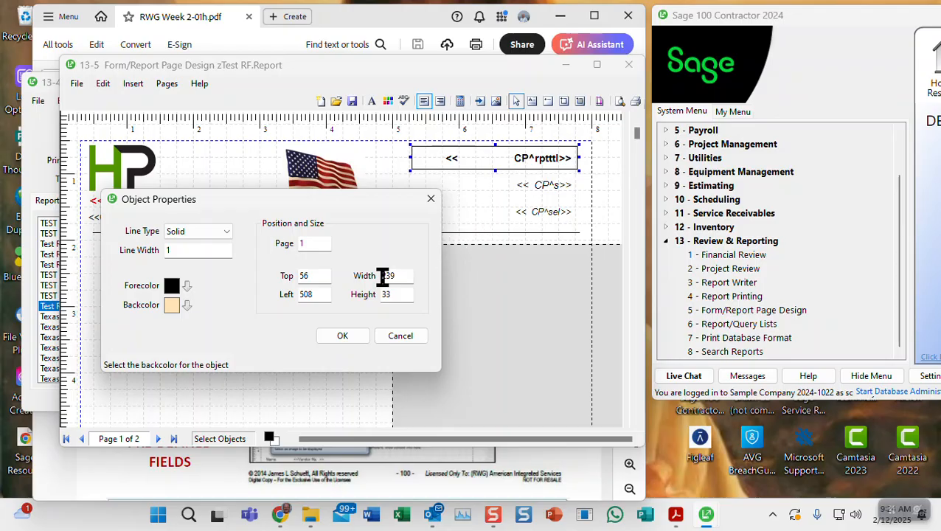
# Change the title box's Object Properties to Top 55, Left 500, Width 240, Height 30
pyautogui.click(308, 274)
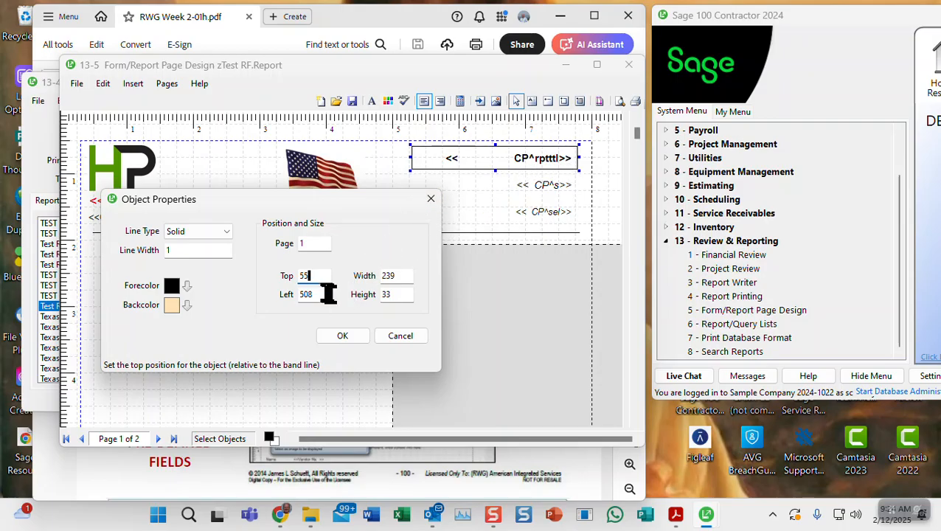
pyautogui.moveTo(308, 293); pyautogui.dragTo(315, 293)
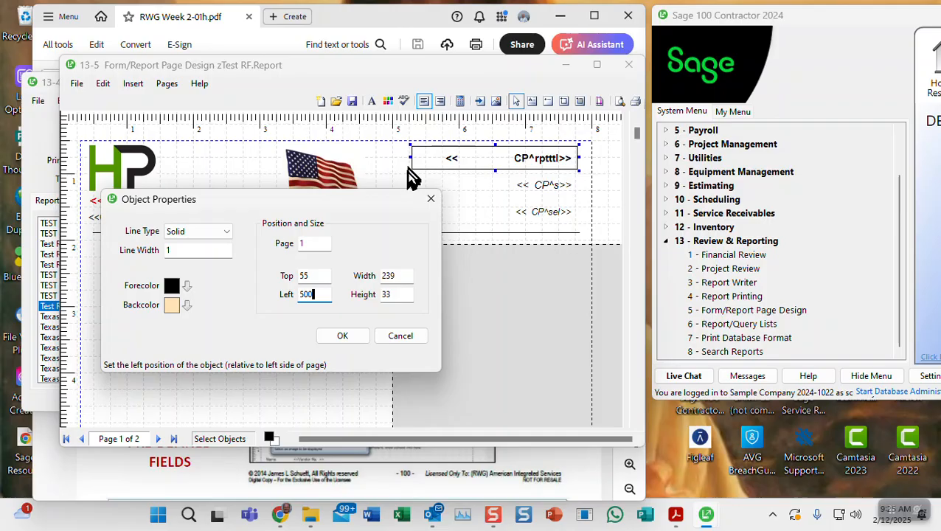
pyautogui.doubleClick(388, 276)
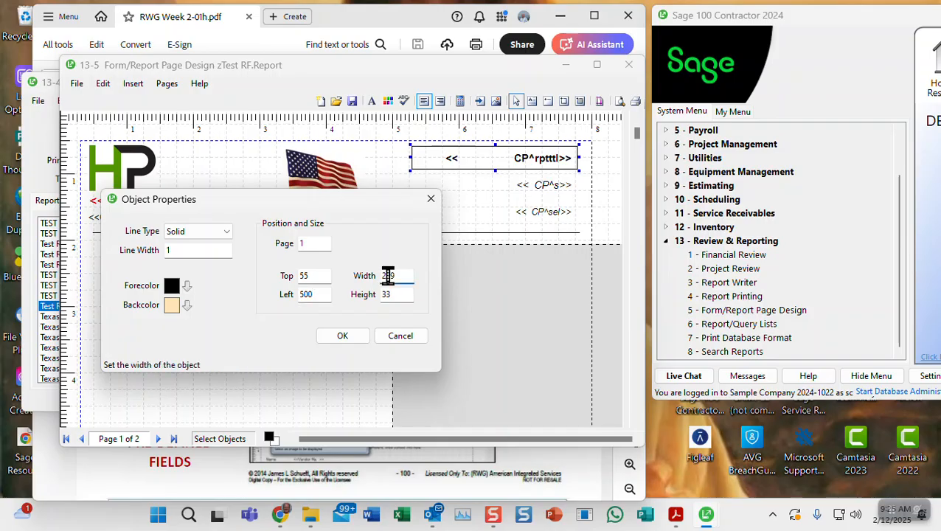
pyautogui.moveTo(393, 275); pyautogui.dragTo(398, 275)
pyautogui.write('40')
pyautogui.doubleClick(390, 294)
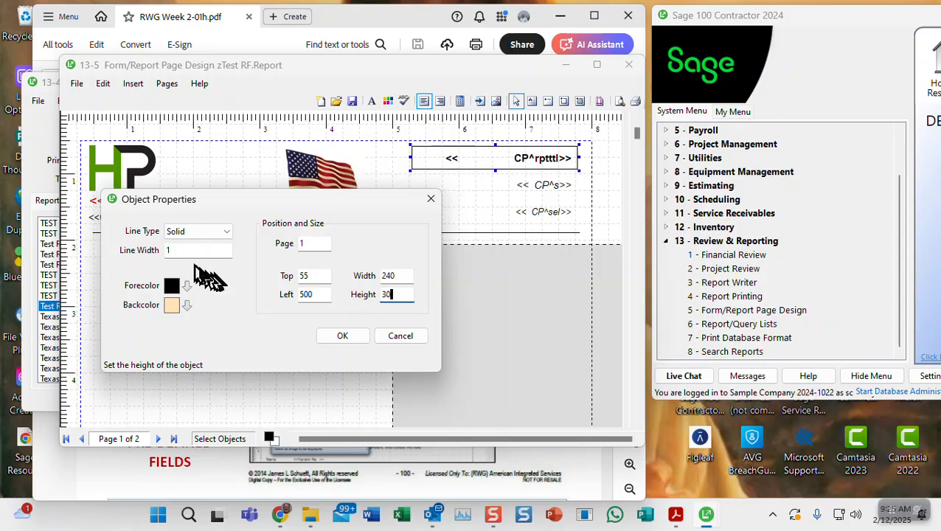
# Apply the box properties and nudge the peach title box slightly left
pyautogui.click(342, 337)
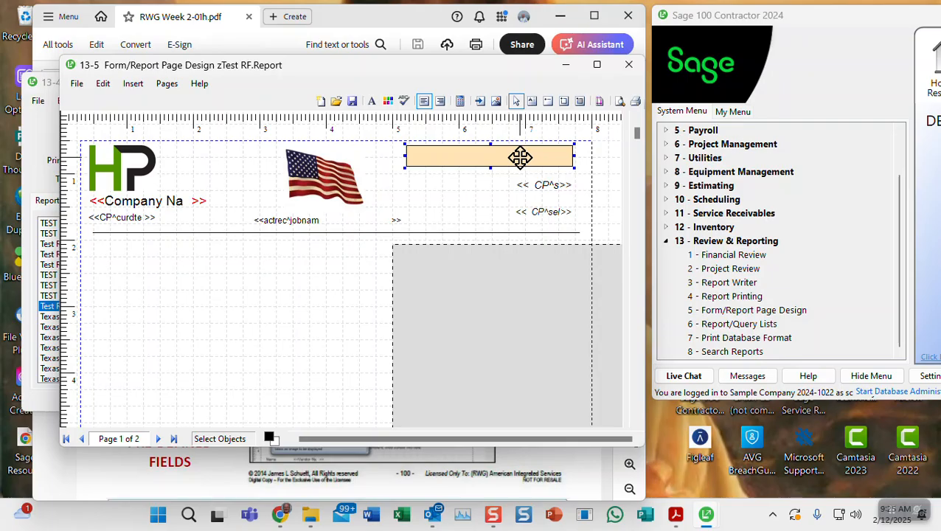
pyautogui.click(489, 184)
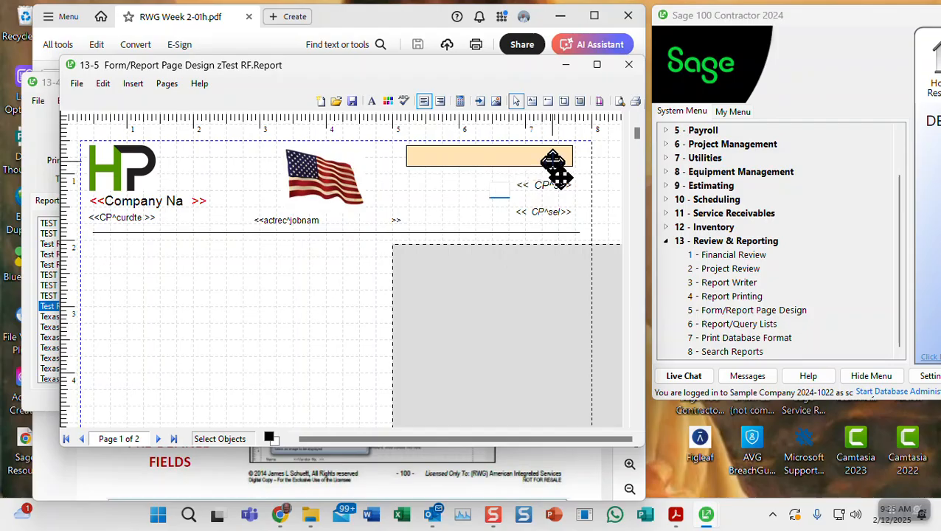
pyautogui.click(488, 190)
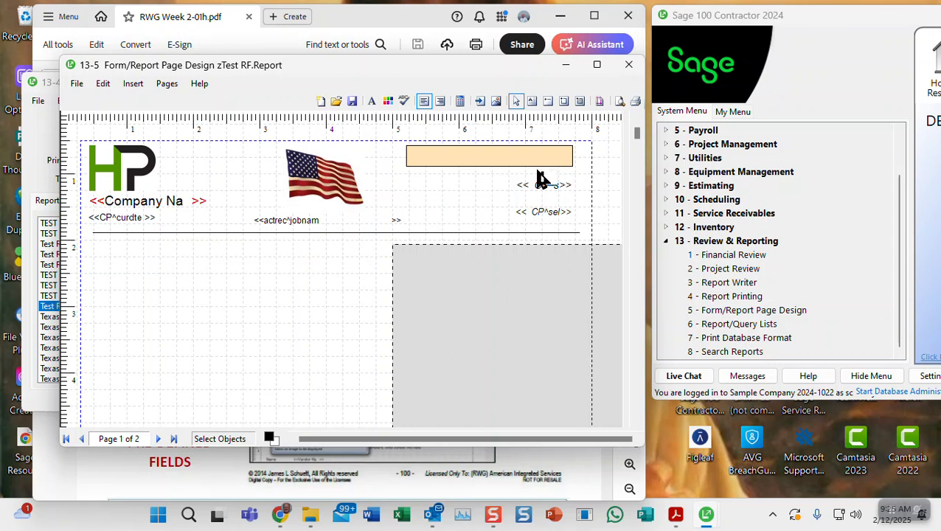
pyautogui.click(536, 164)
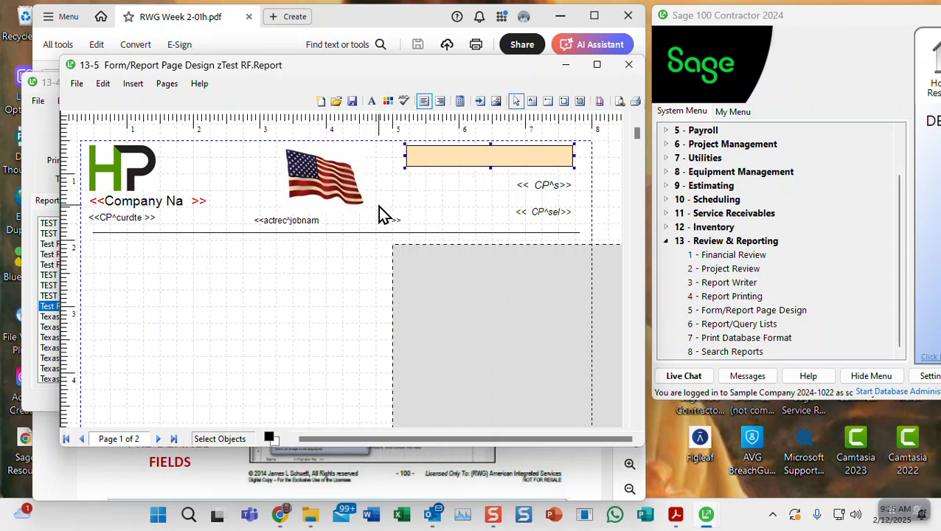
pyautogui.press('Left')
pyautogui.press('Left')
pyautogui.press('Left')
pyautogui.press('Left')
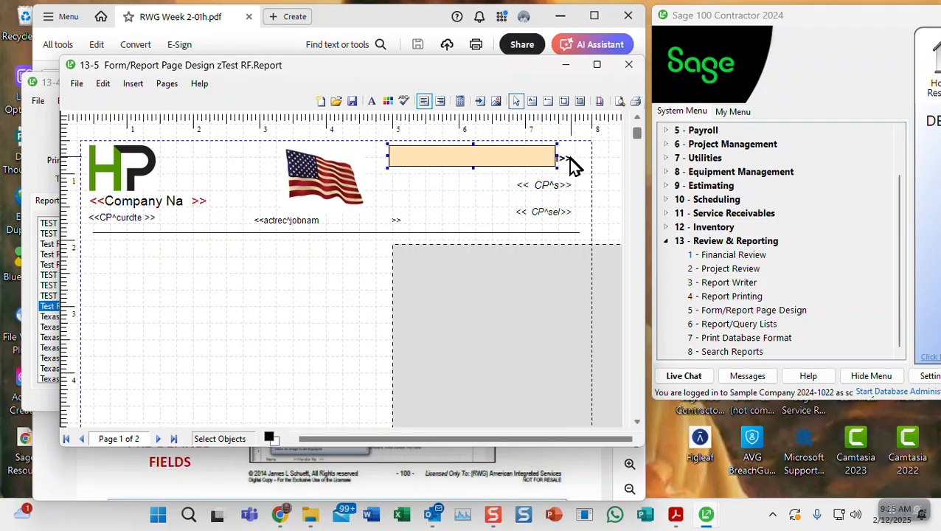
# Move the CP^rptttl field from the right of the peach box to just below it
pyautogui.click(566, 158)
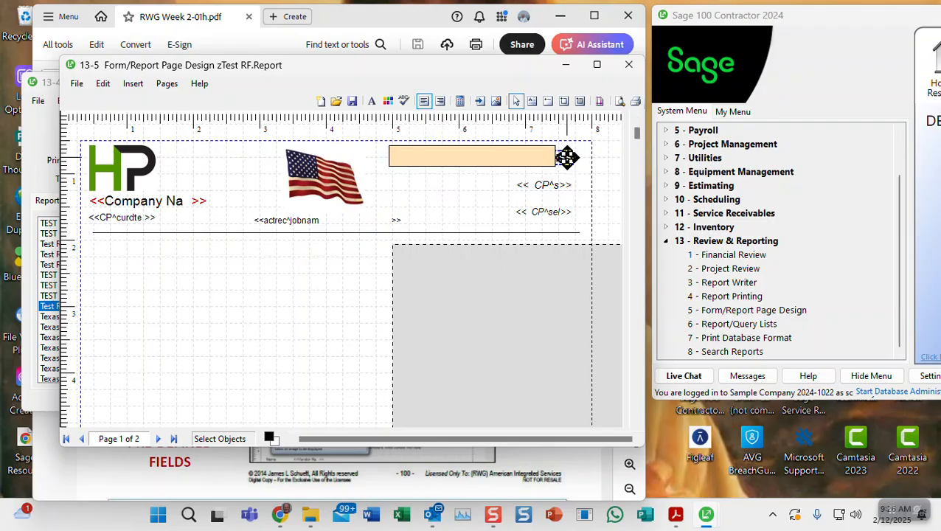
pyautogui.rightClick(567, 157)
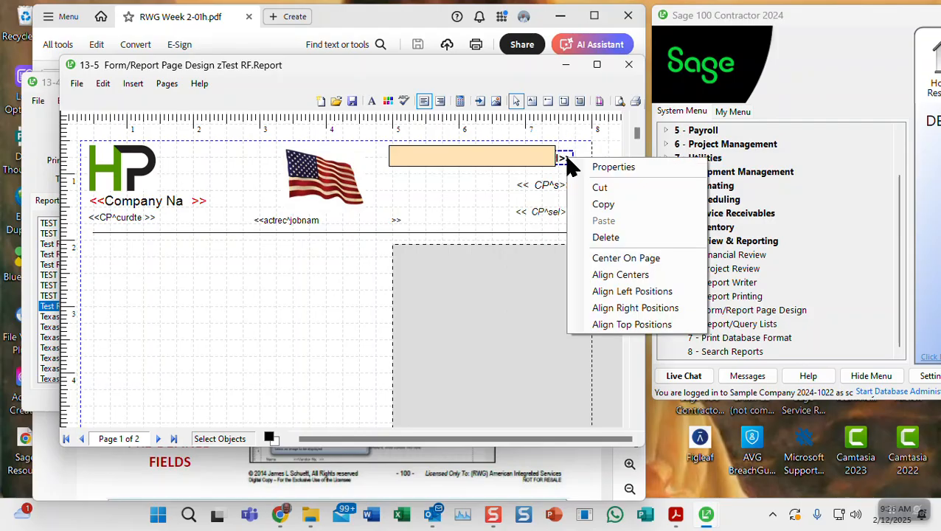
pyautogui.click(605, 170)
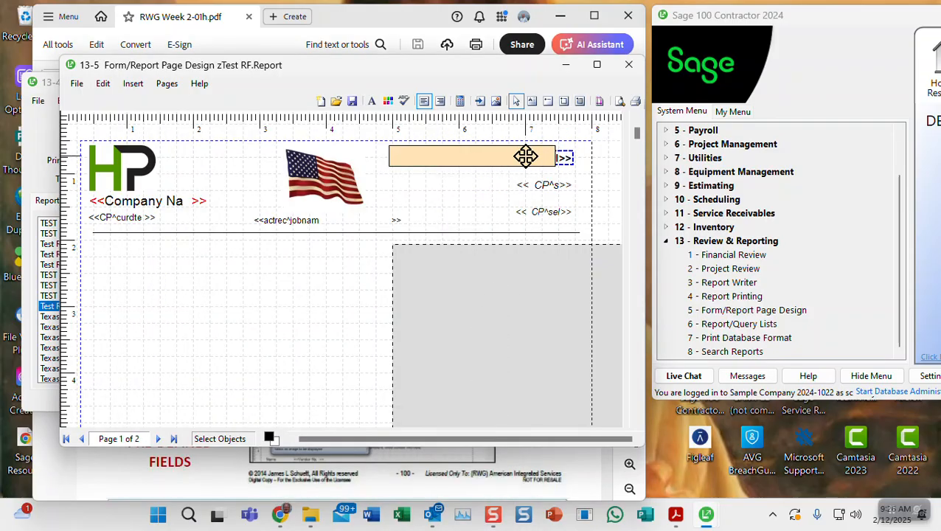
pyautogui.moveTo(565, 160); pyautogui.dragTo(450, 194)
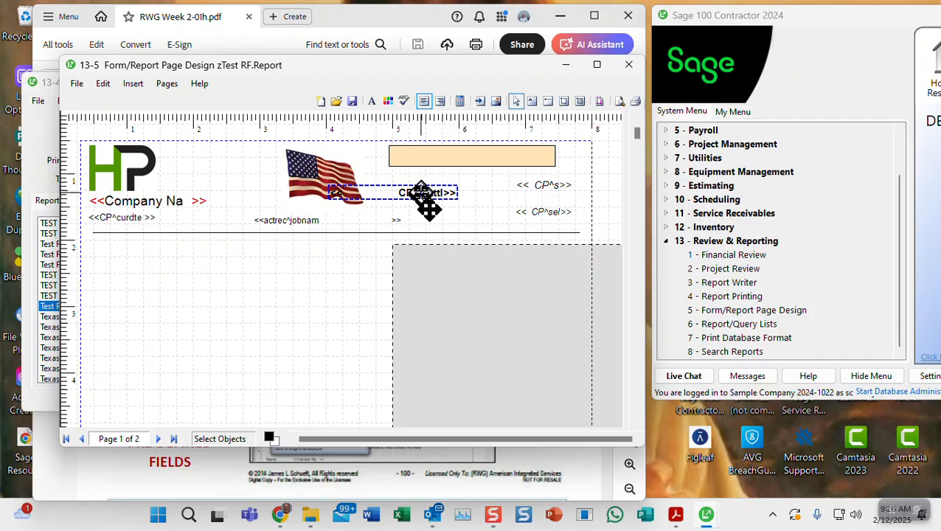
# Replace the report title field with a new CP^rpt text field below the peach box
pyautogui.press('Delete')
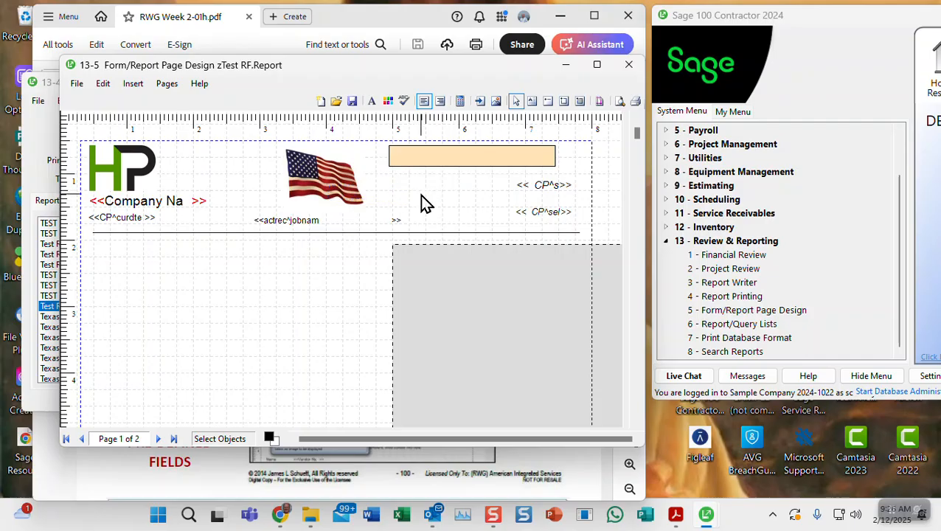
pyautogui.click(405, 174)
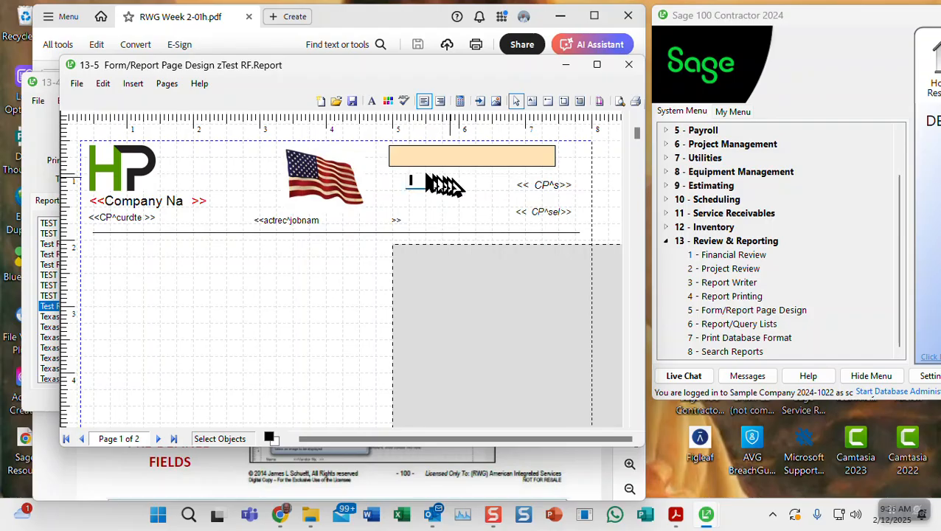
pyautogui.write('CP^')
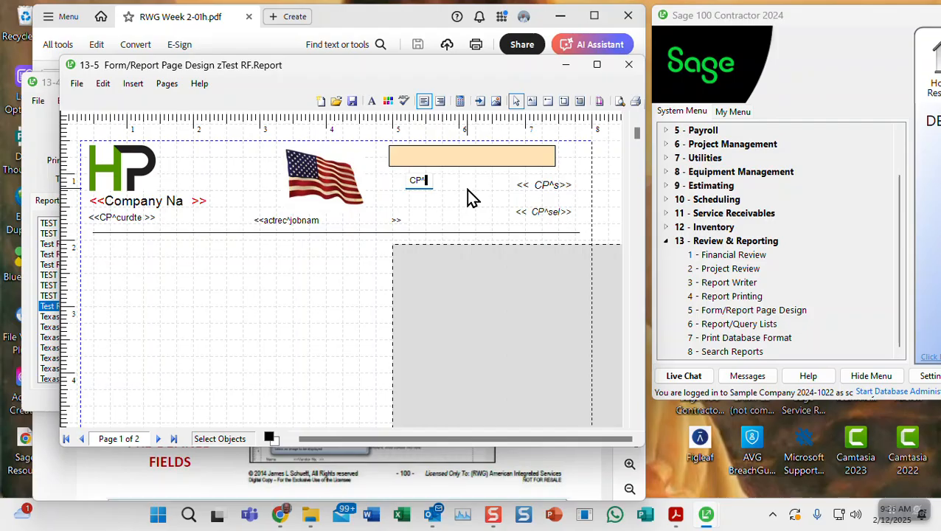
pyautogui.write('rpttl')
pyautogui.click(439, 213)
pyautogui.click(435, 177)
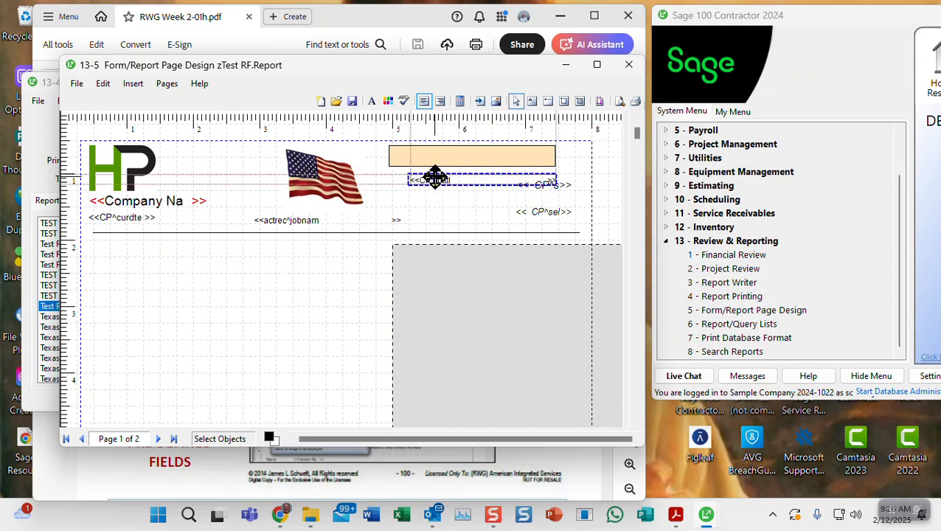
# Right-align the peach box with CP^s, then nudge CP^s and CP^sel slightly left
pyautogui.click(472, 151)
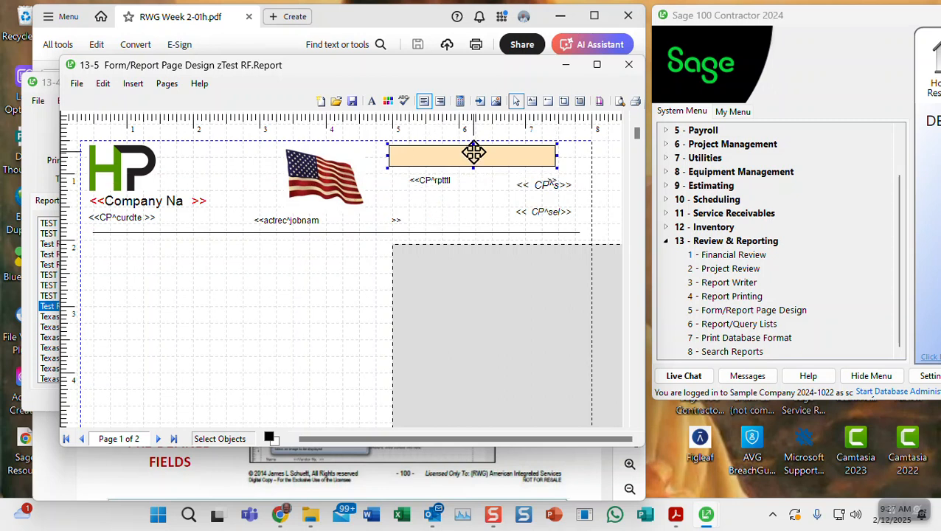
pyautogui.rightClick(539, 185)
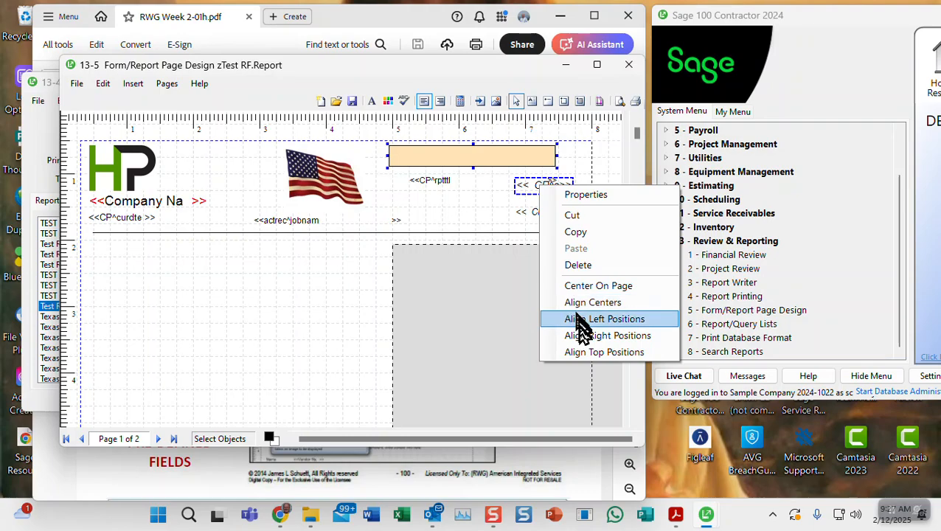
pyautogui.click(587, 336)
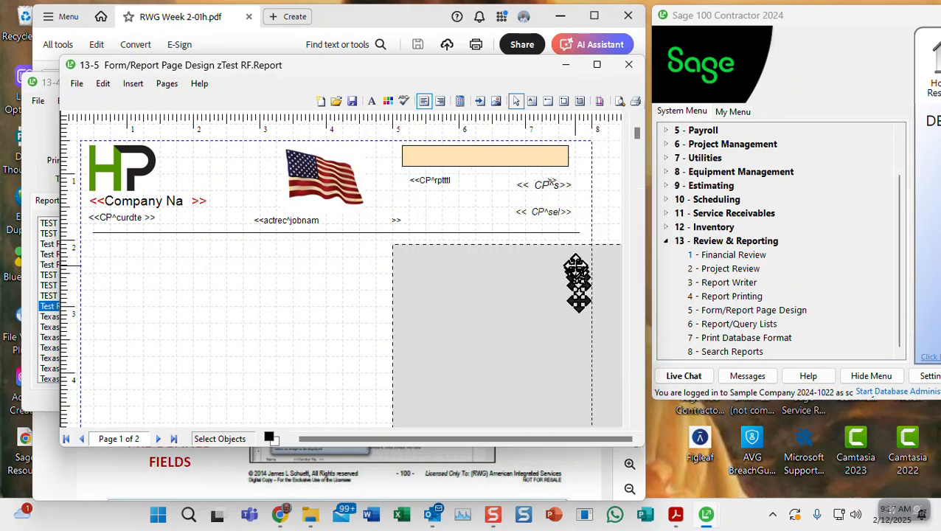
pyautogui.click(551, 211)
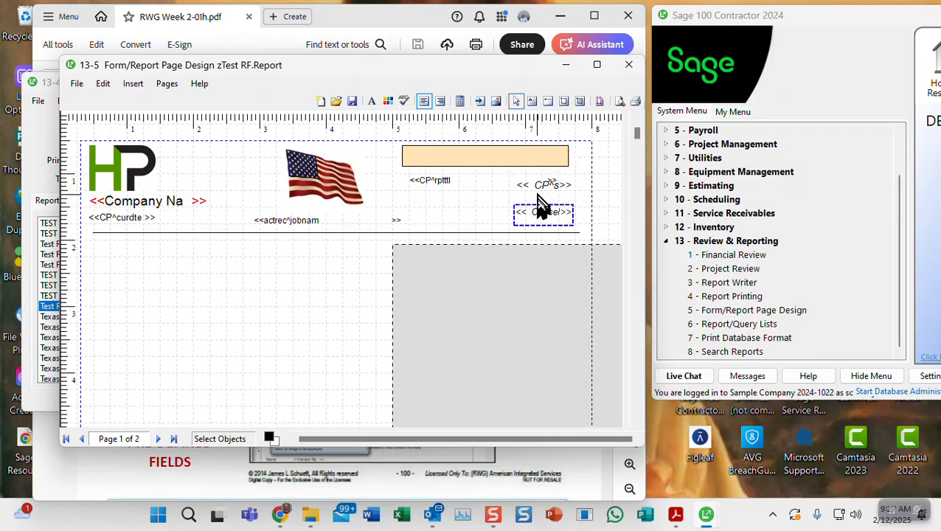
pyautogui.keyDown('shift'); pyautogui.click(537, 185); pyautogui.keyUp('shift')
pyautogui.press('Left')
pyautogui.press('Left')
pyautogui.press('Left')
pyautogui.press('Left')
pyautogui.press('Left')
pyautogui.press('Left')
pyautogui.press('Left')
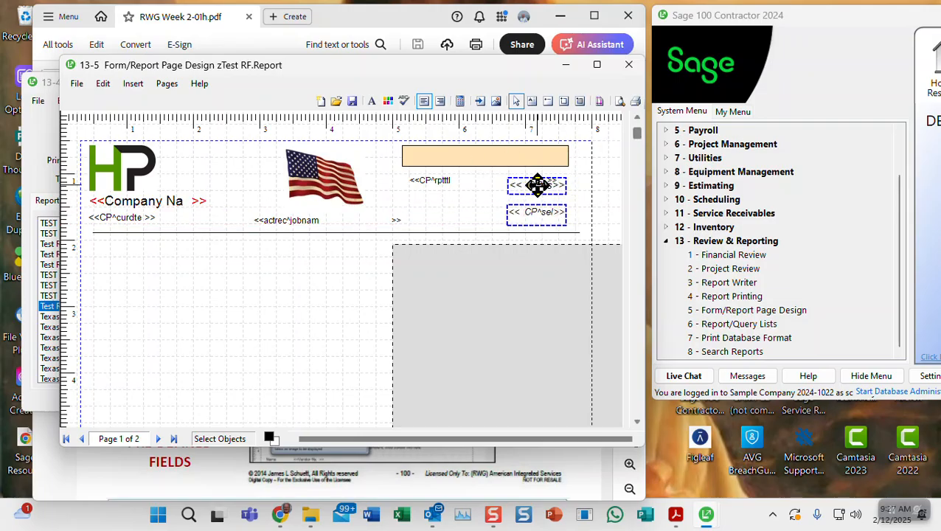
# Drag the report title field up into the peach box
pyautogui.click(435, 178)
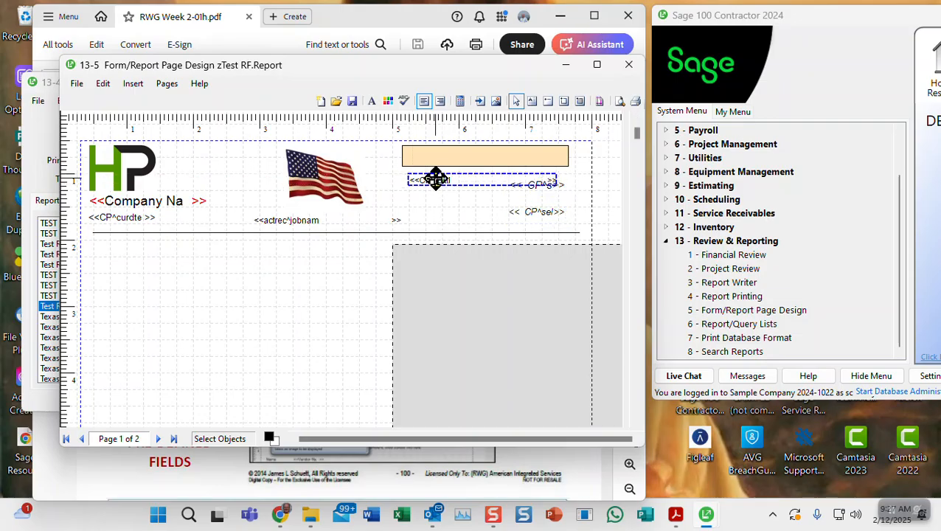
pyautogui.moveTo(435, 178); pyautogui.dragTo(464, 156)
pyautogui.rightClick(464, 157)
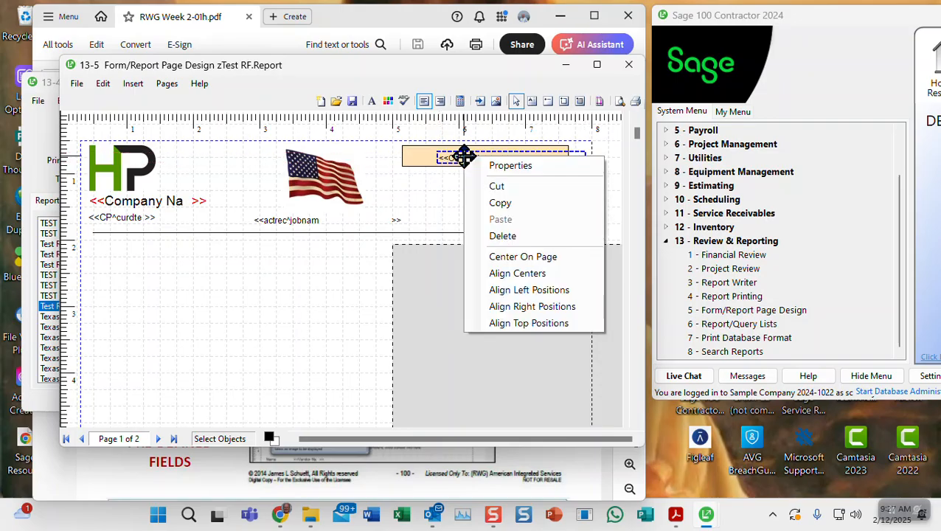
# Give the title field size 10, Bold, Right alignment and 25 characters, then confirm
pyautogui.click(494, 168)
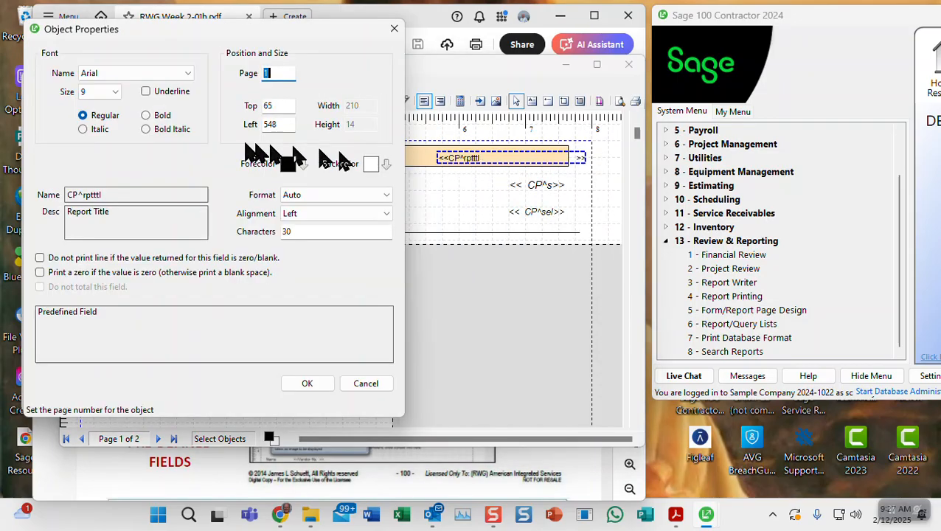
pyautogui.click(101, 94)
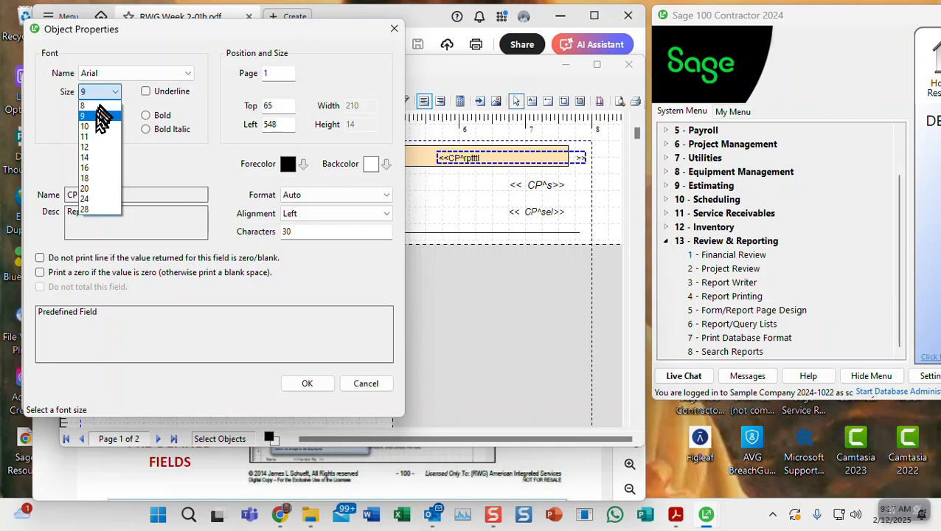
pyautogui.click(96, 126)
pyautogui.click(152, 116)
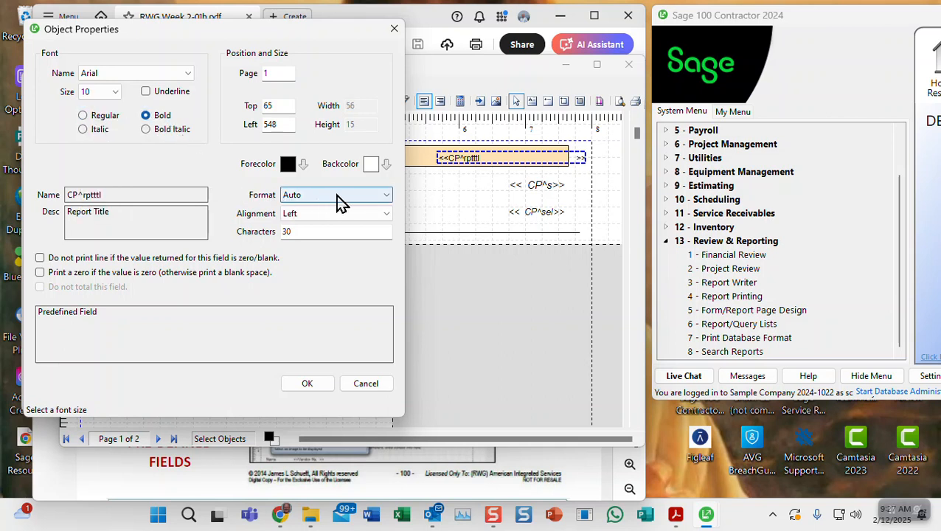
pyautogui.click(327, 217)
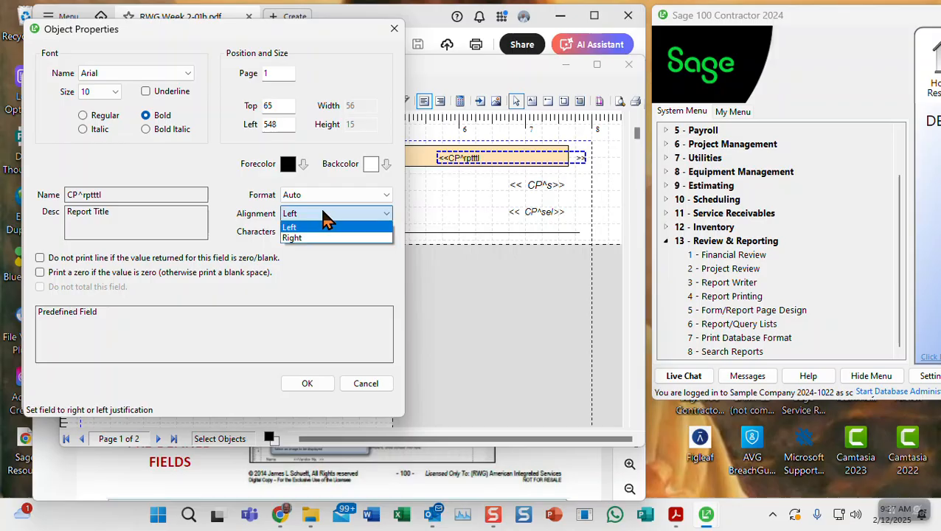
pyautogui.click(310, 238)
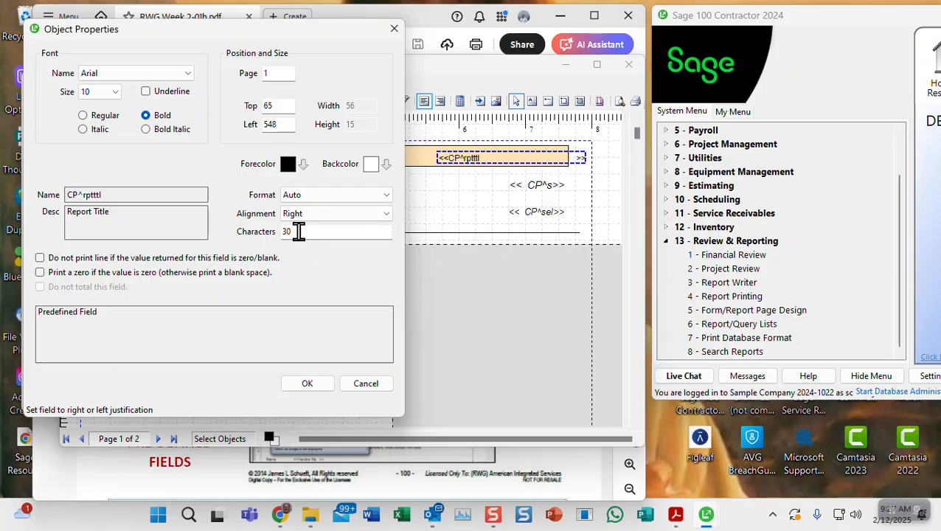
pyautogui.moveTo(298, 231); pyautogui.dragTo(281, 231)
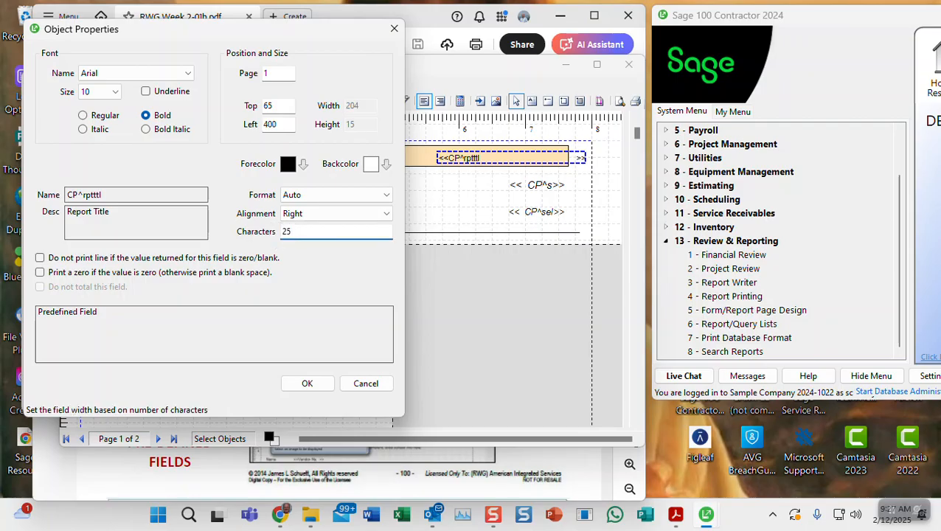
pyautogui.click(304, 383)
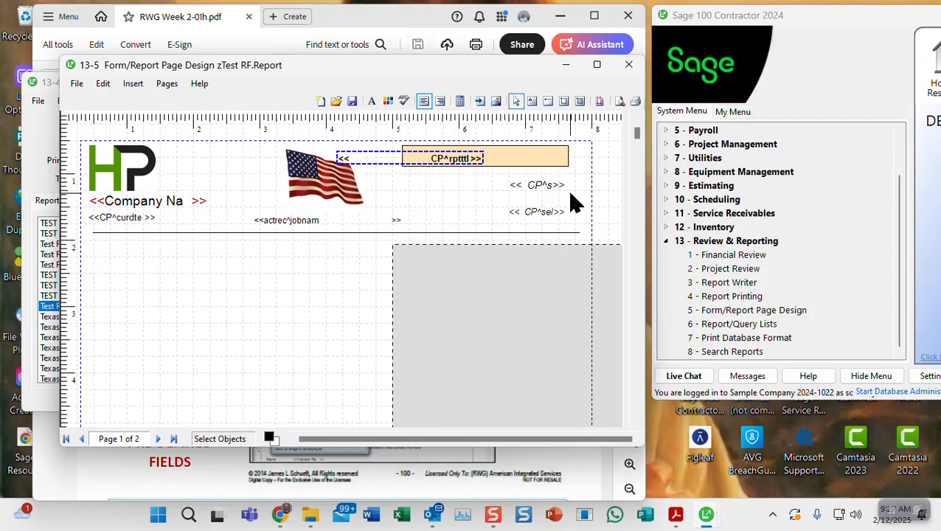
# Right-align CP^s and CP^sel, then nudge the peach title box down slightly
pyautogui.click(538, 184)
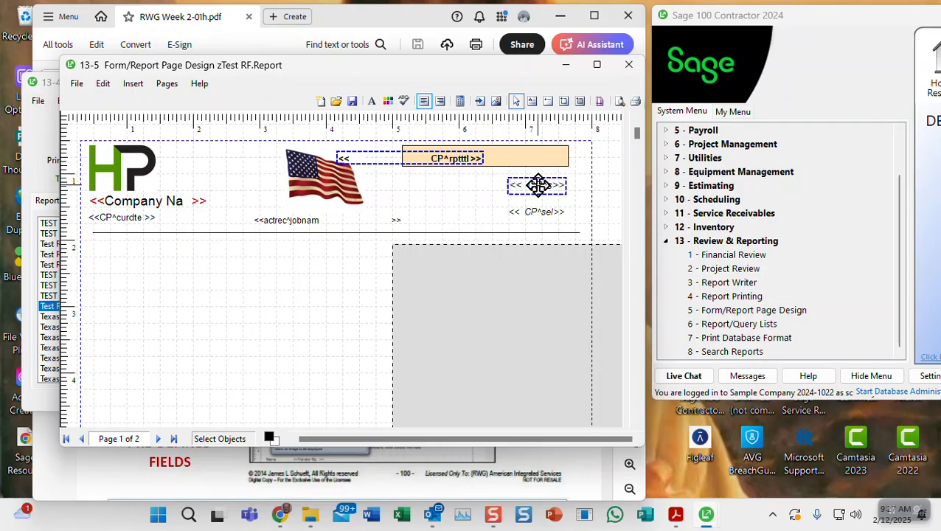
pyautogui.keyDown('shift'); pyautogui.click(537, 211); pyautogui.keyUp('shift')
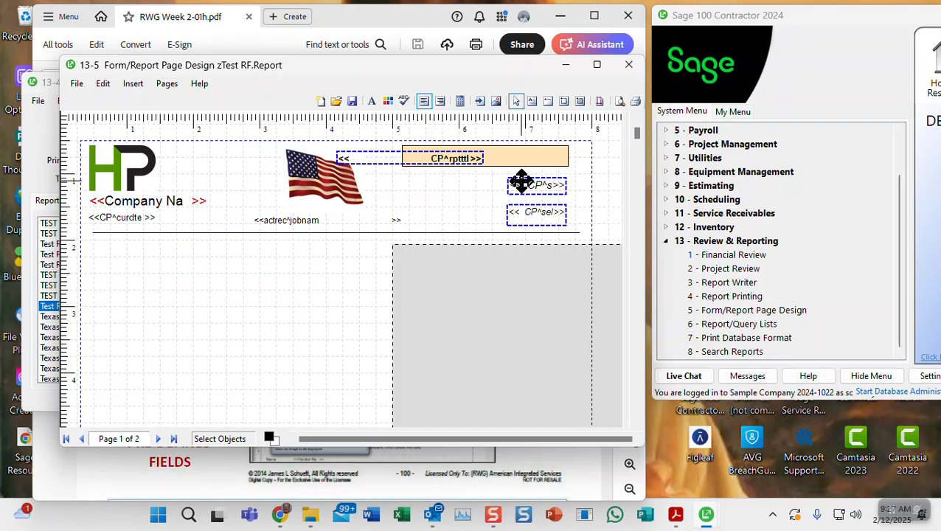
pyautogui.rightClick(522, 182)
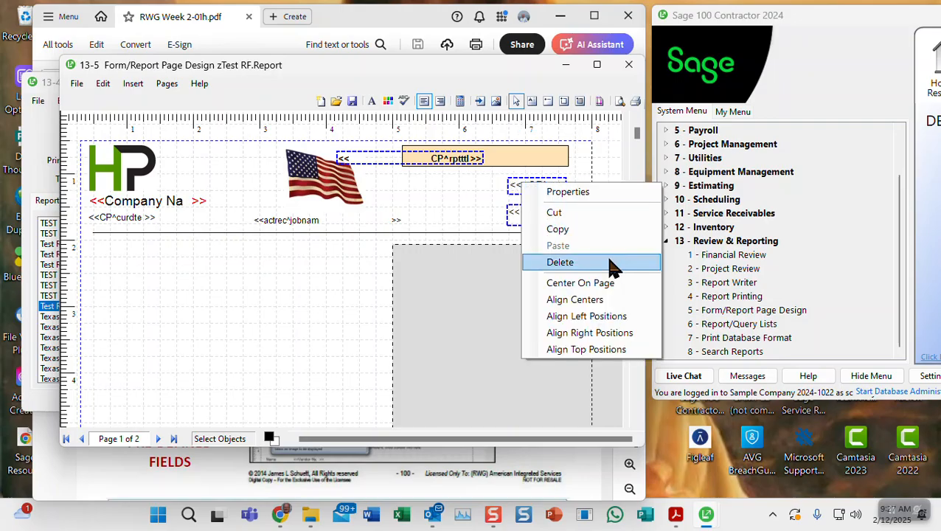
pyautogui.click(583, 332)
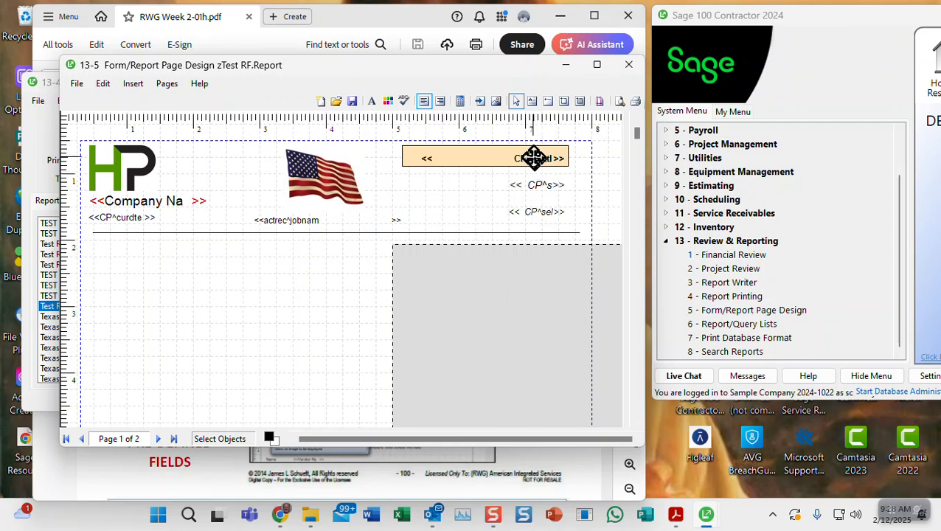
pyautogui.click(488, 164)
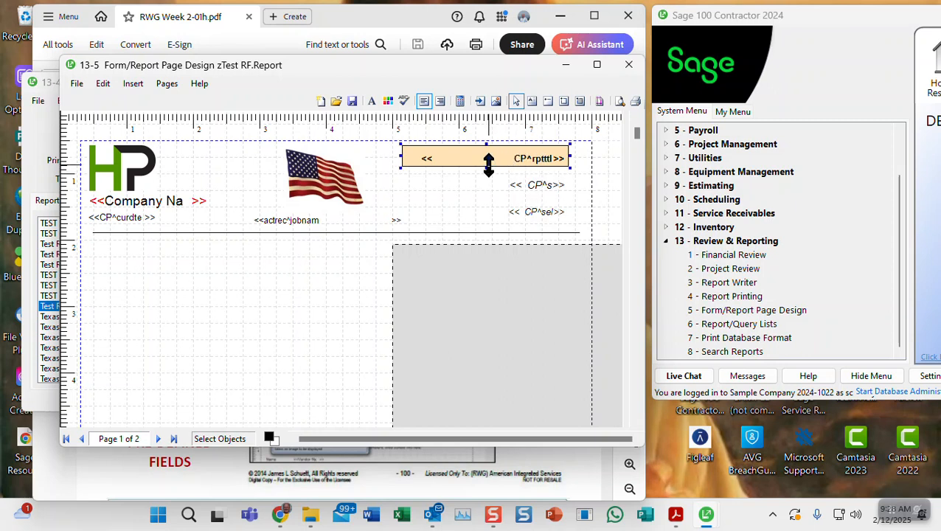
pyautogui.press('Down')
pyautogui.press('Down')
pyautogui.press('Down')
pyautogui.press('Down')
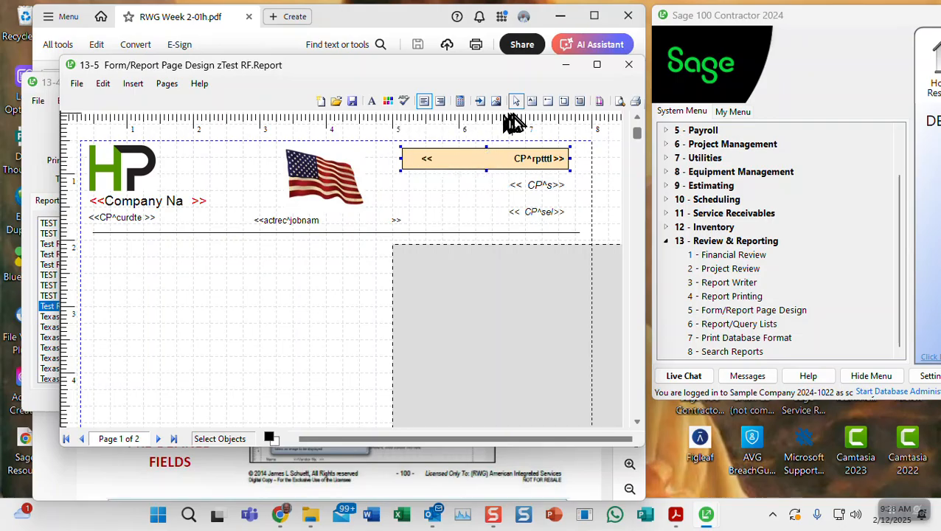
# Undo the last change and set the peach box to Top 60 and Left 500
pyautogui.click(103, 86)
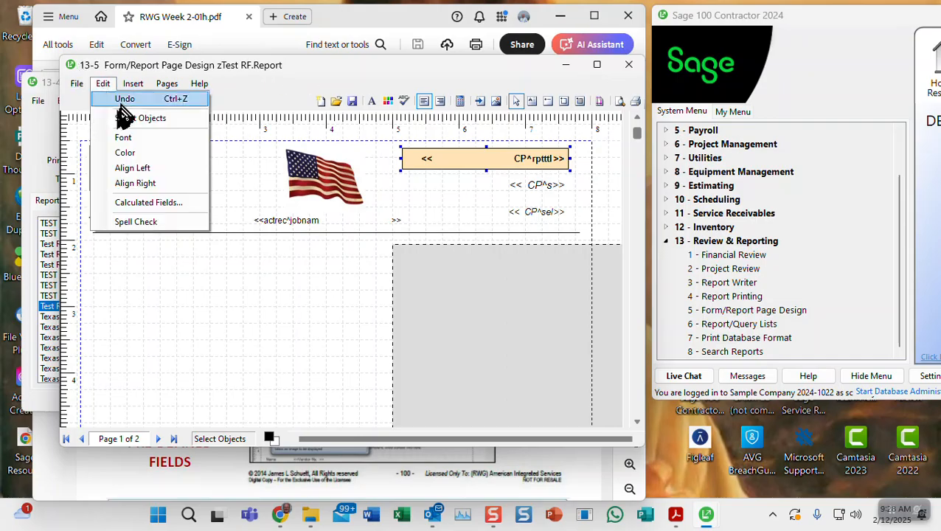
pyautogui.click(122, 102)
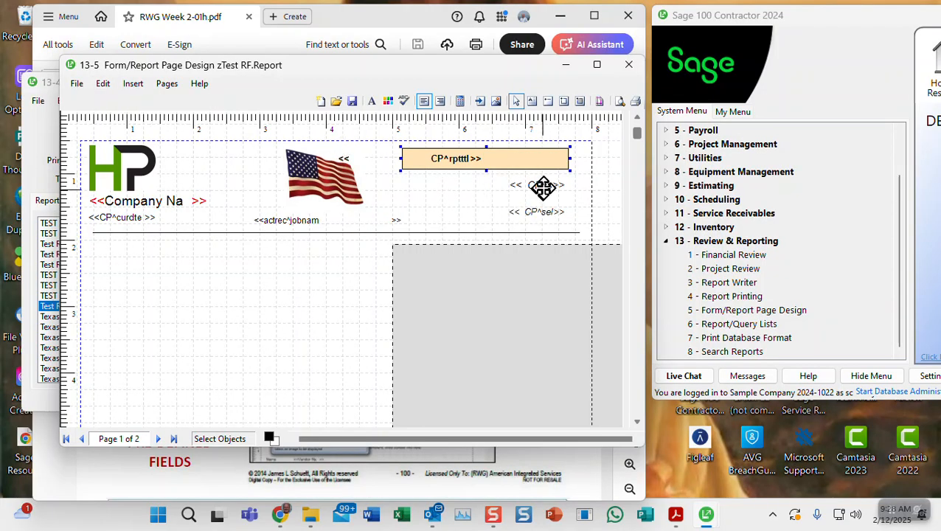
pyautogui.rightClick(502, 167)
pyautogui.click(526, 176)
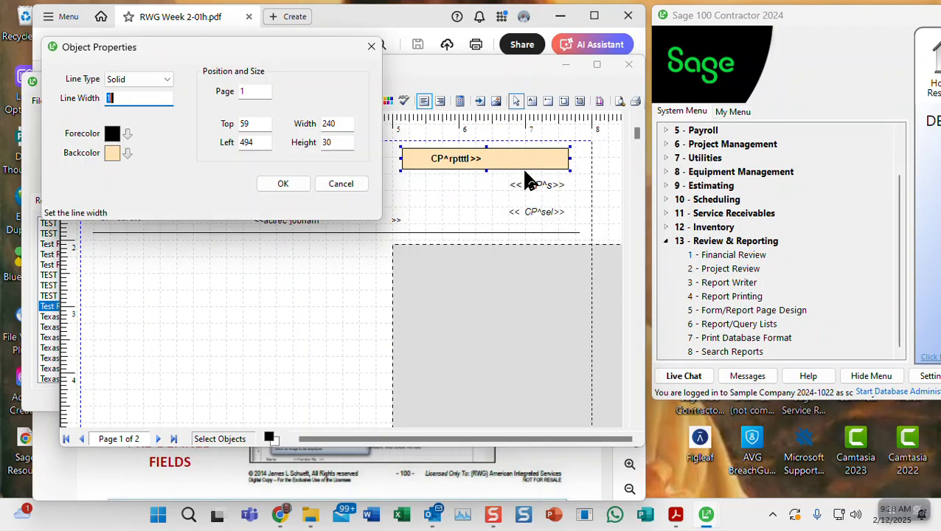
pyautogui.doubleClick(251, 123)
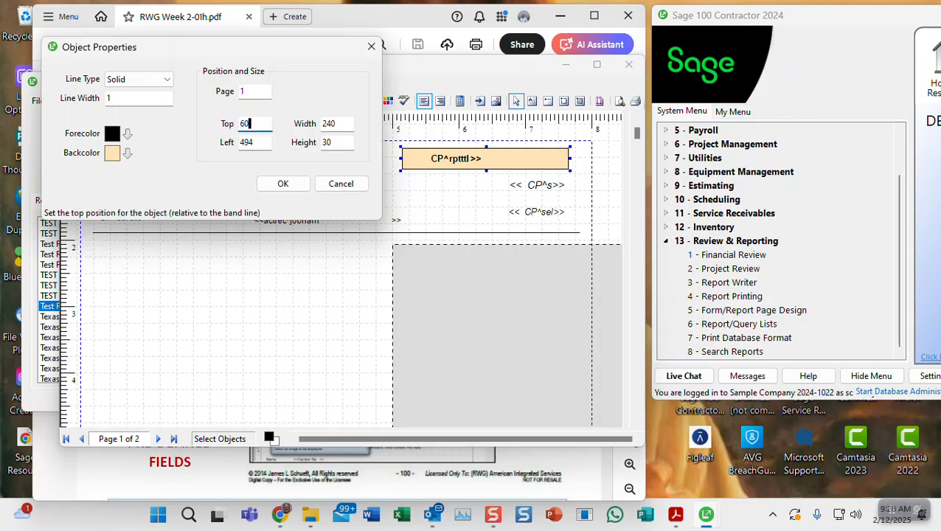
pyautogui.write('60')
pyautogui.doubleClick(243, 142)
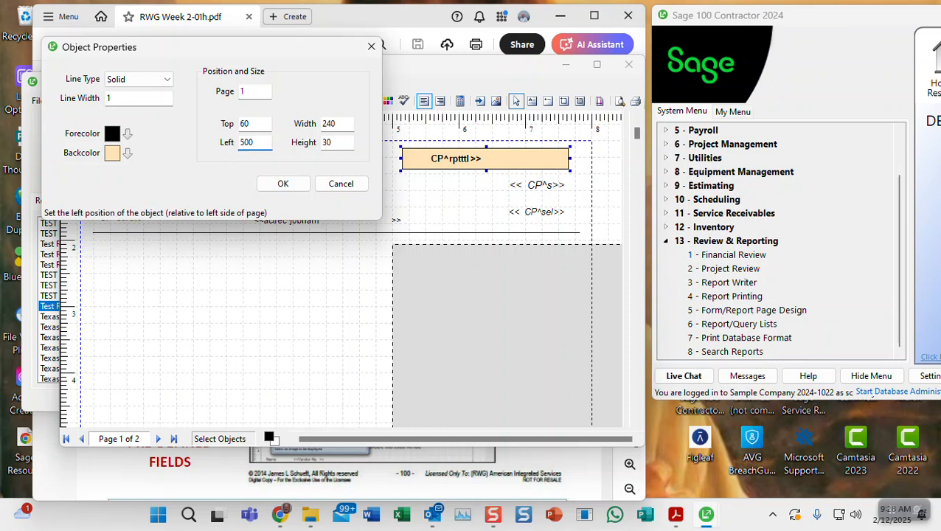
pyautogui.write('500')
pyautogui.click(283, 184)
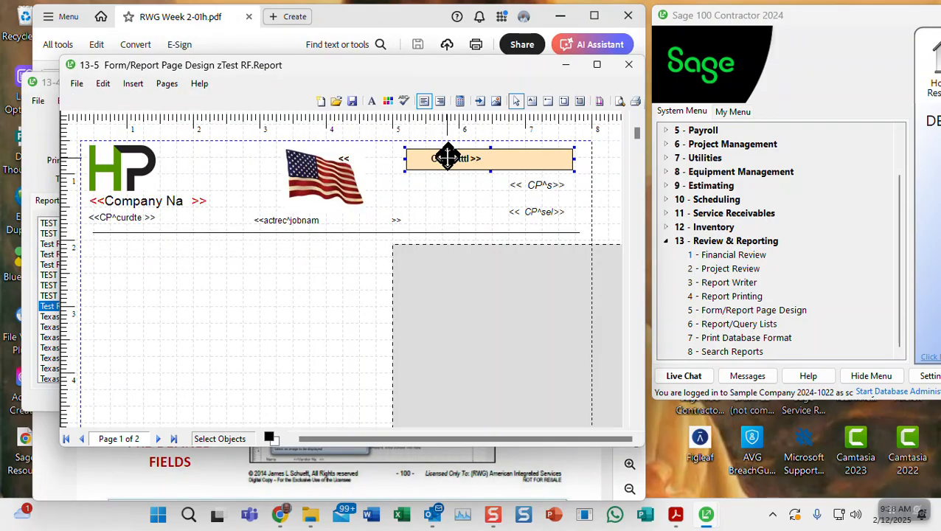
# Reselect the peach title box and nudge it slightly to the right
pyautogui.click(443, 179)
pyautogui.click(445, 160)
pyautogui.click(443, 181)
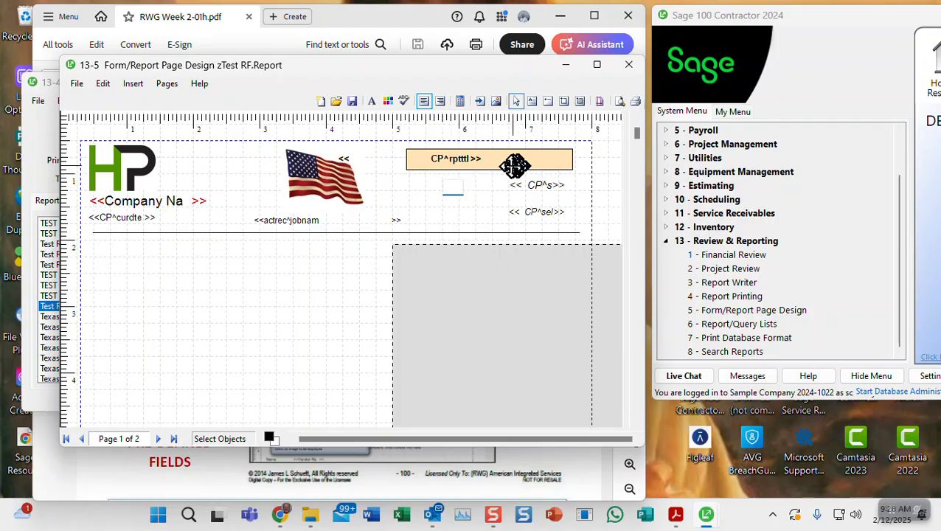
pyautogui.click(516, 105)
pyautogui.click(451, 156)
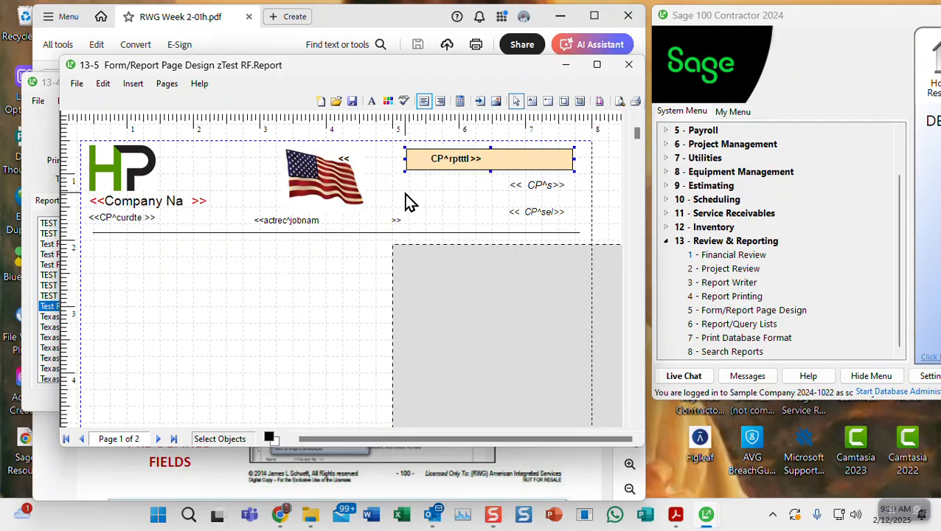
pyautogui.press('Right')
pyautogui.press('Right')
pyautogui.press('Right')
pyautogui.press('Right')
pyautogui.press('Right')
pyautogui.press('Right')
pyautogui.press('Right')
pyautogui.press('Right')
pyautogui.press('Right')
pyautogui.press('Right')
pyautogui.press('Right')
pyautogui.press('Right')
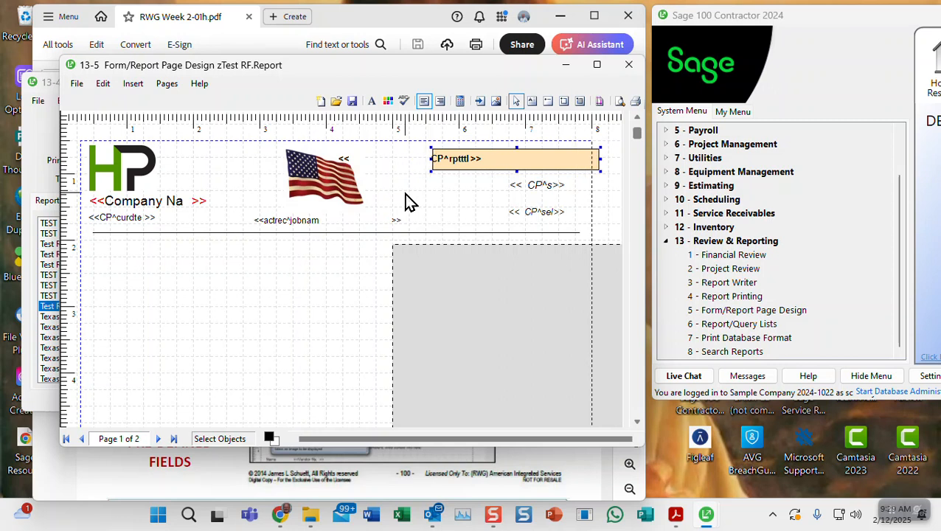
# Right-align the report-title field, shift the peach box left to enclose it, then reselect the title
pyautogui.click(428, 158)
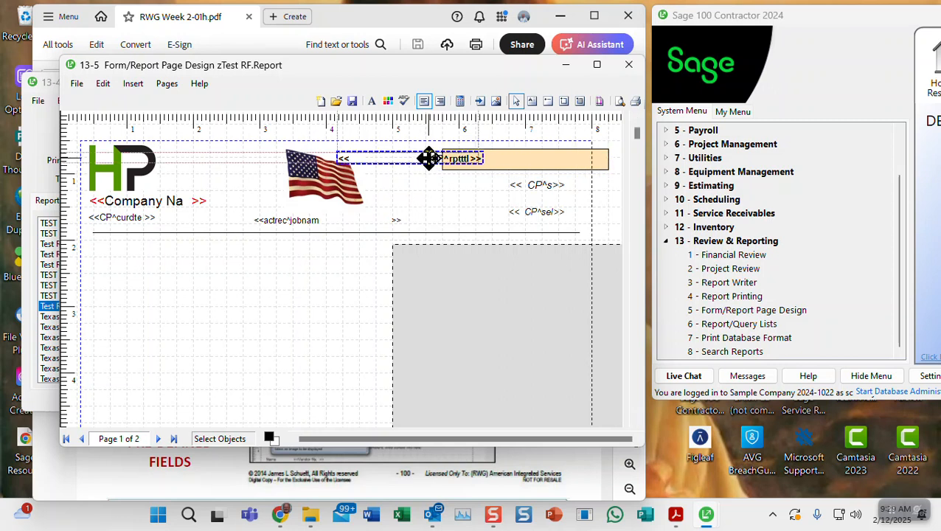
pyautogui.click(537, 182)
pyautogui.rightClick(537, 182)
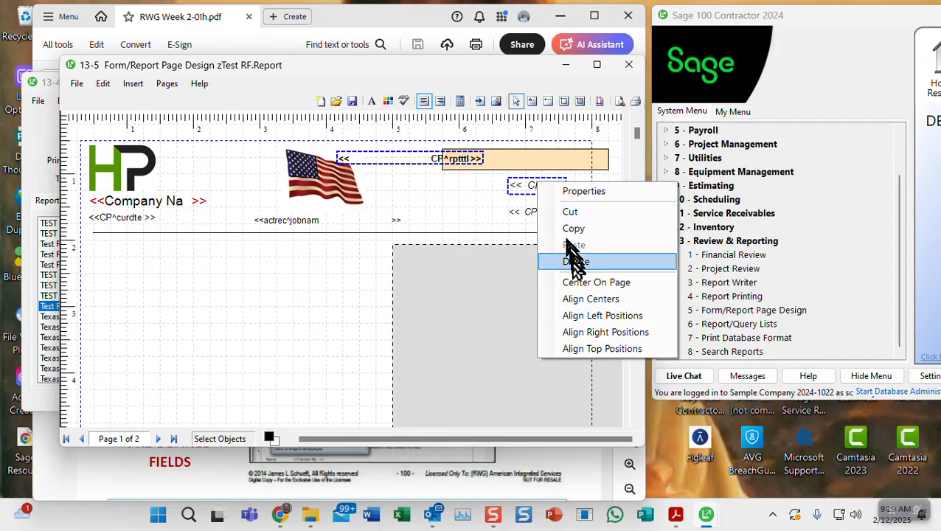
pyautogui.click(581, 331)
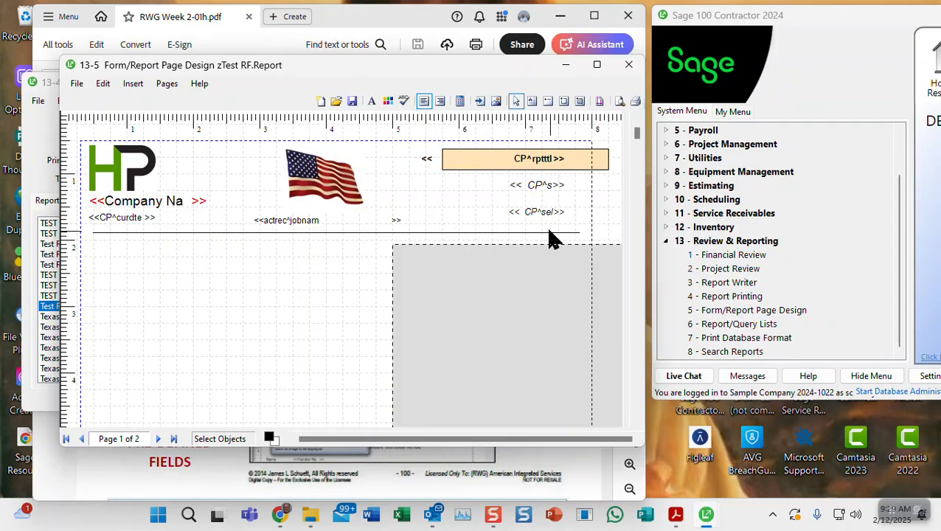
pyautogui.click(458, 168)
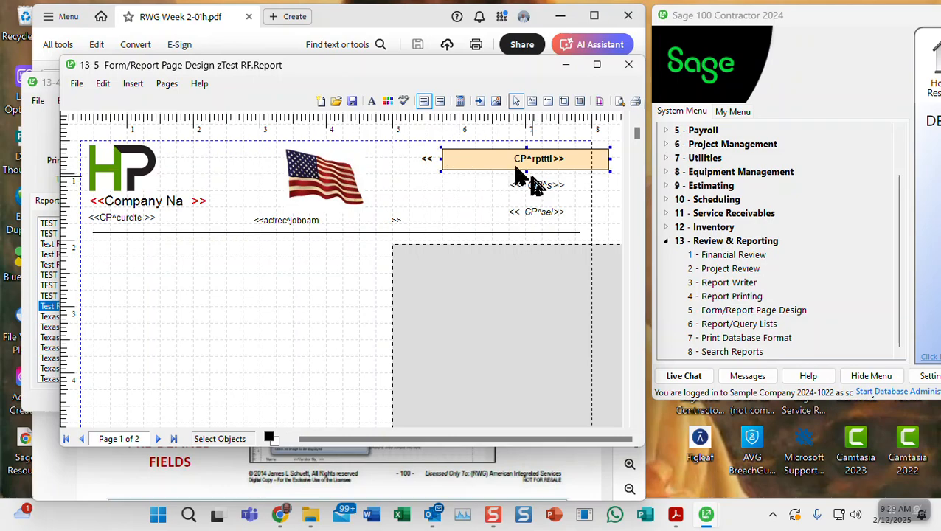
pyautogui.press('Left')
pyautogui.press('Left')
pyautogui.press('Left')
pyautogui.press('Left')
pyautogui.press('Left')
pyautogui.press('Left')
pyautogui.press('Left')
pyautogui.press('Left')
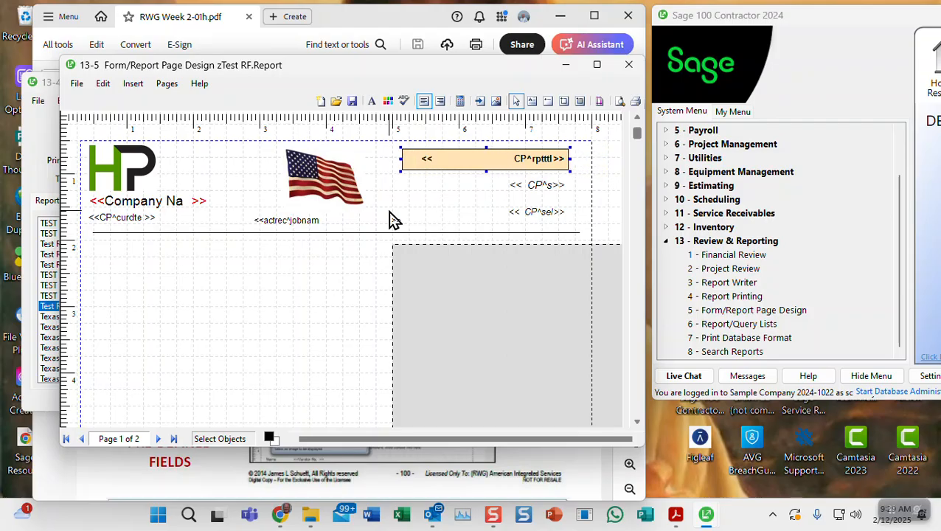
pyautogui.click(465, 198)
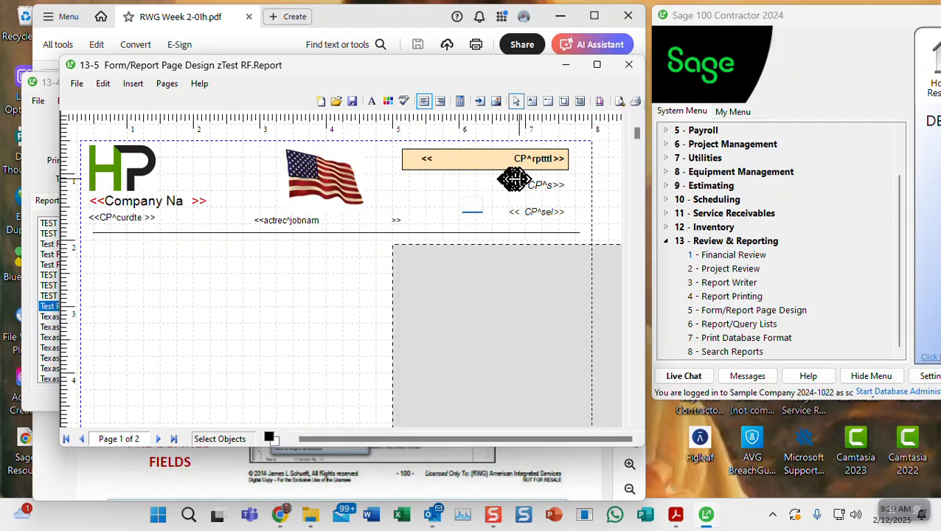
pyautogui.click(534, 158)
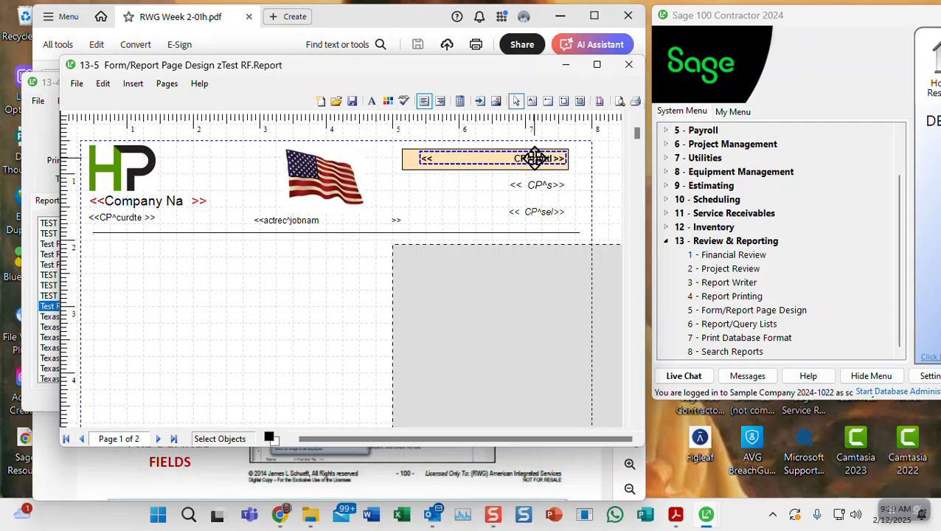
pyautogui.rightClick(535, 158)
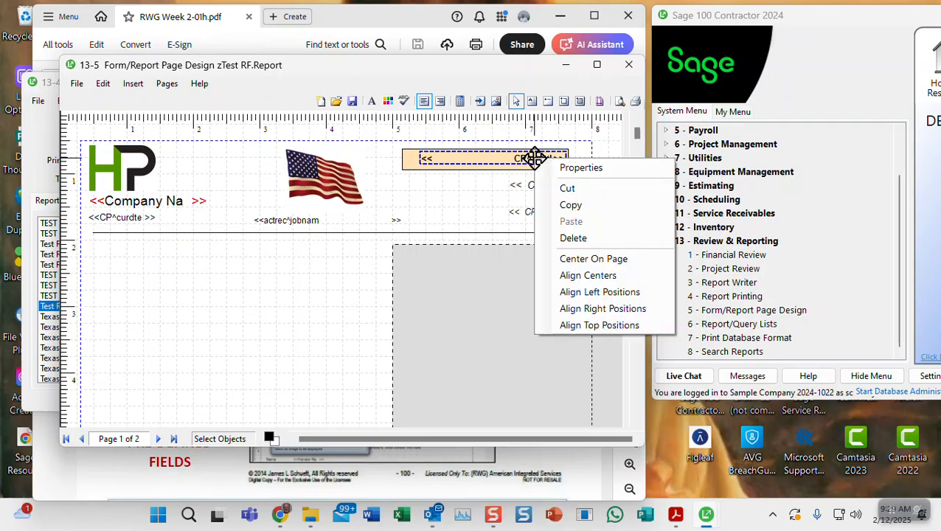
# Move the report subtitle field down to a Top position of 105
pyautogui.click(574, 175)
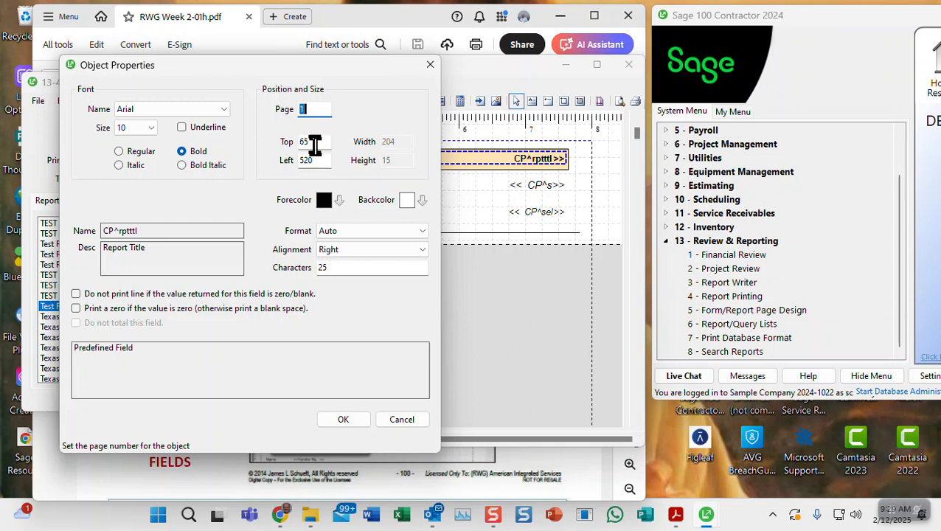
pyautogui.click(343, 420)
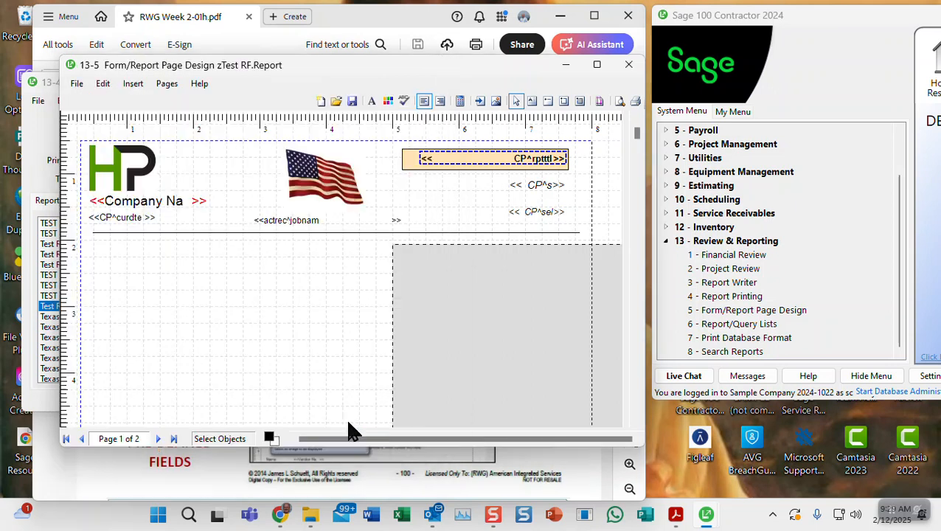
pyautogui.rightClick(536, 188)
pyautogui.click(556, 199)
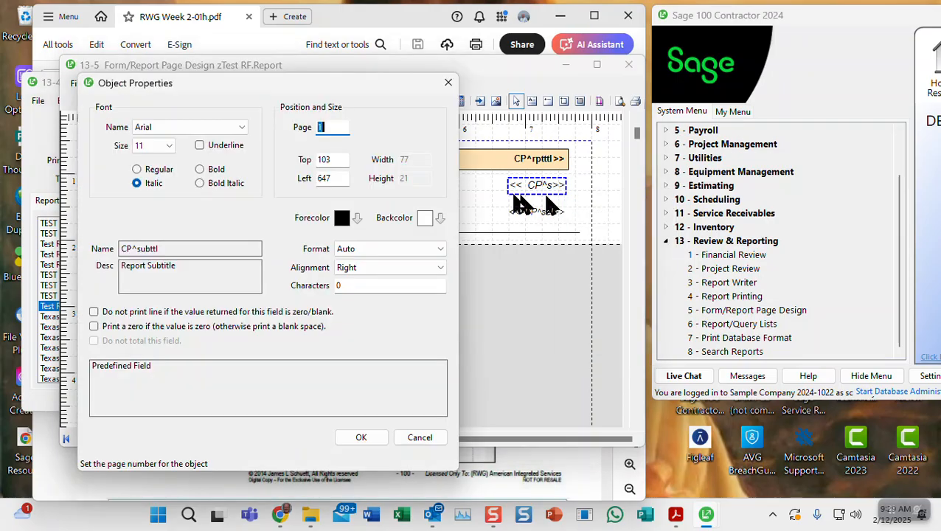
pyautogui.click(325, 161)
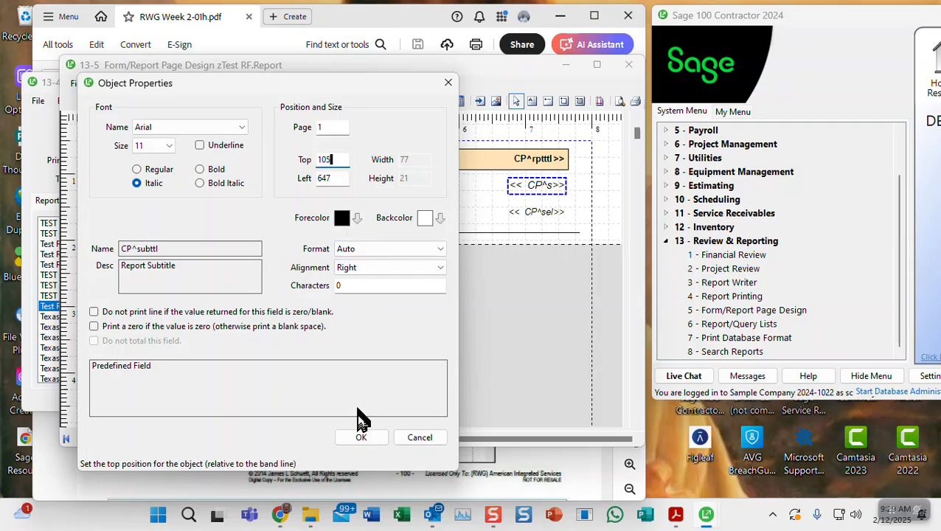
pyautogui.click(361, 438)
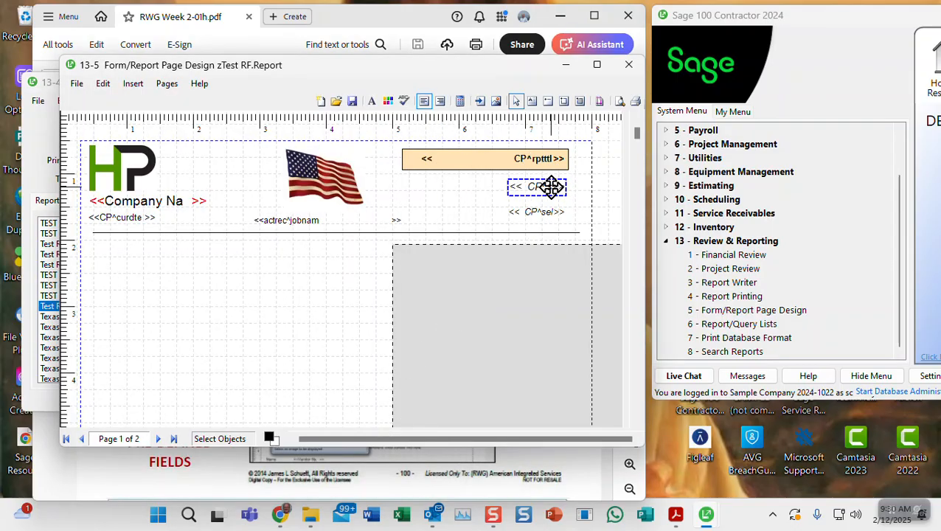
# Move the selection criteria field down to a Top position of 145
pyautogui.click(540, 208)
pyautogui.rightClick(541, 209)
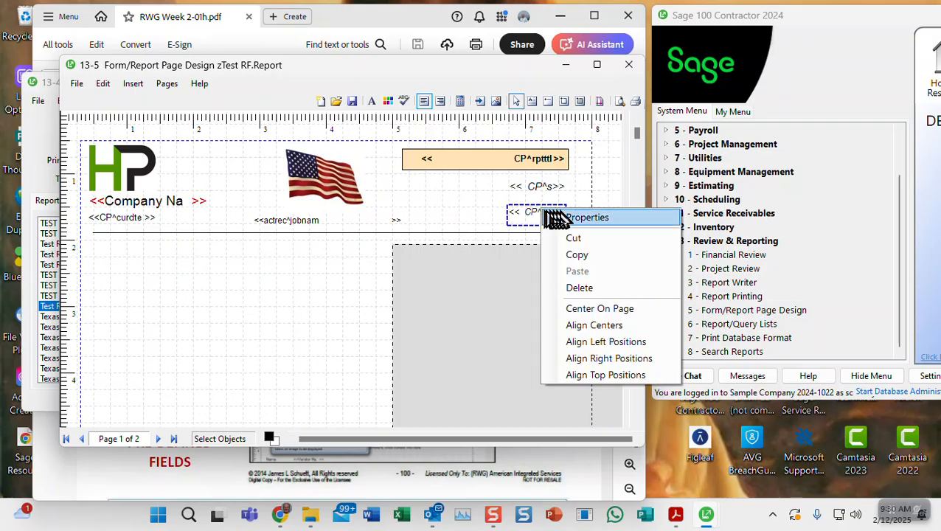
pyautogui.click(553, 215)
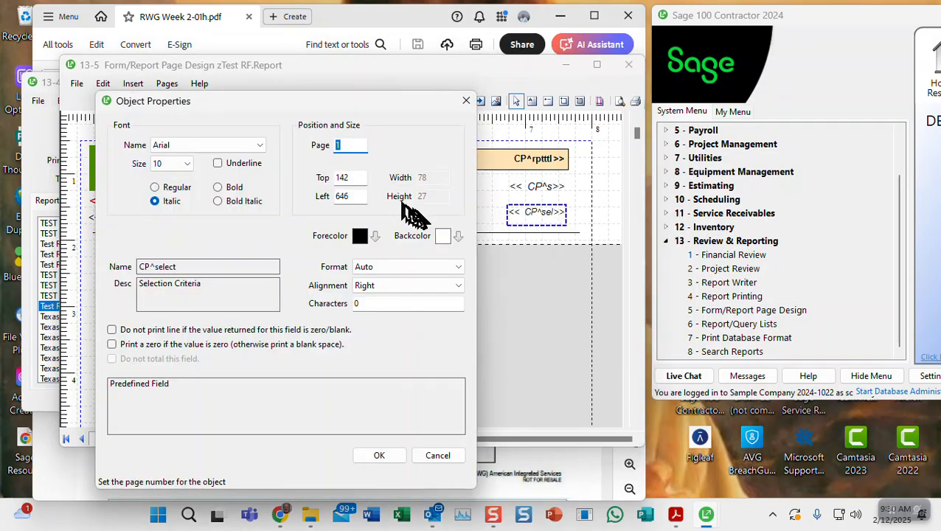
pyautogui.click(343, 177)
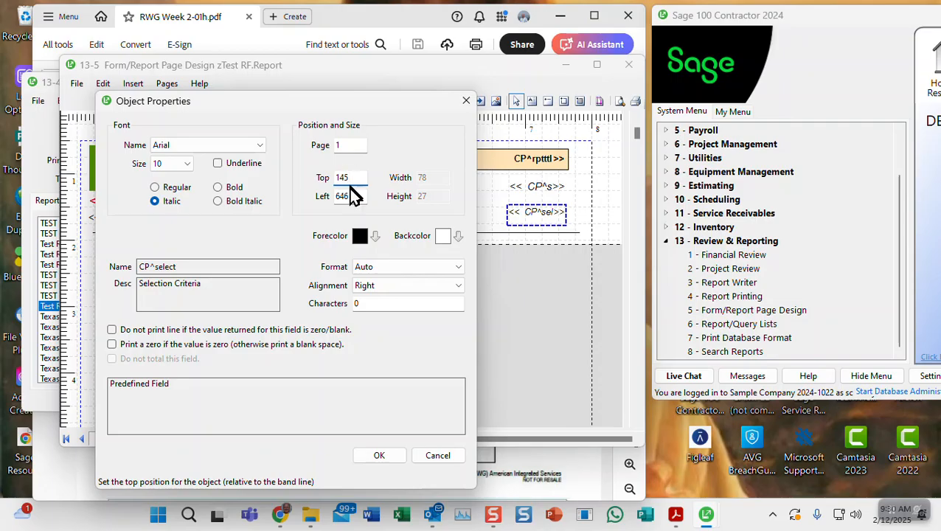
pyautogui.click(378, 456)
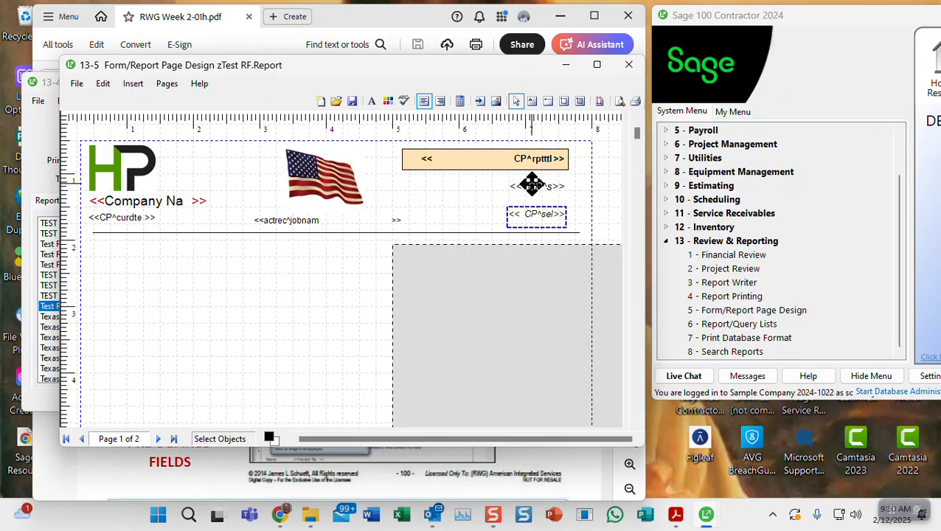
# Drag the homework PDF window to the right and return the report designer to the front
pyautogui.click(453, 187)
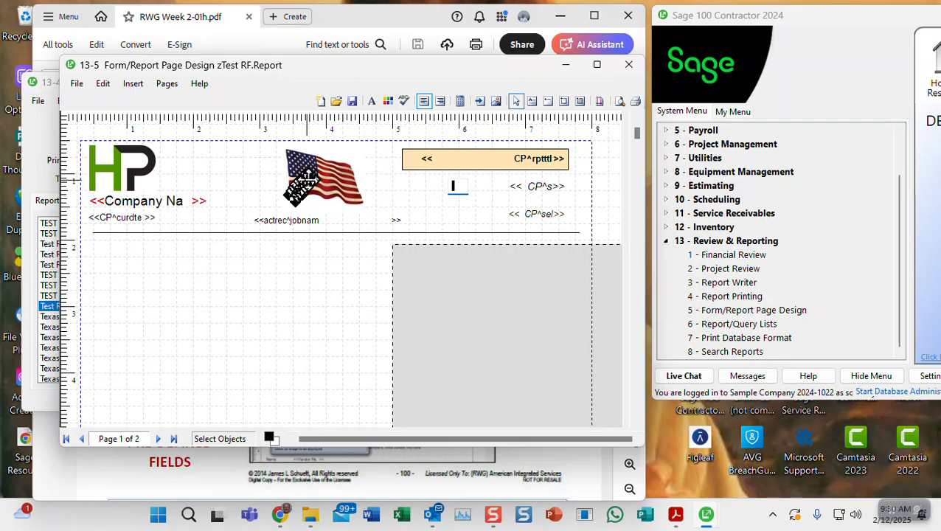
pyautogui.moveTo(335, 24); pyautogui.dragTo(794, 19)
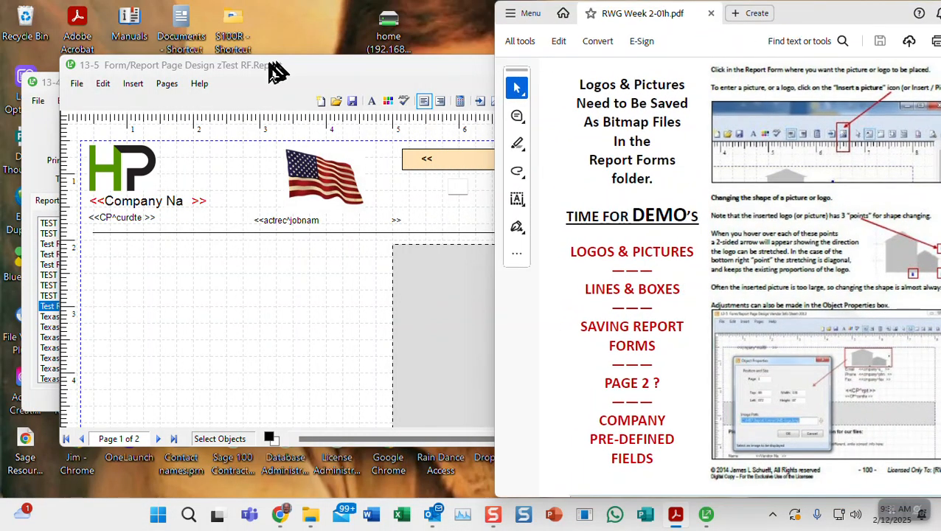
pyautogui.click(367, 81)
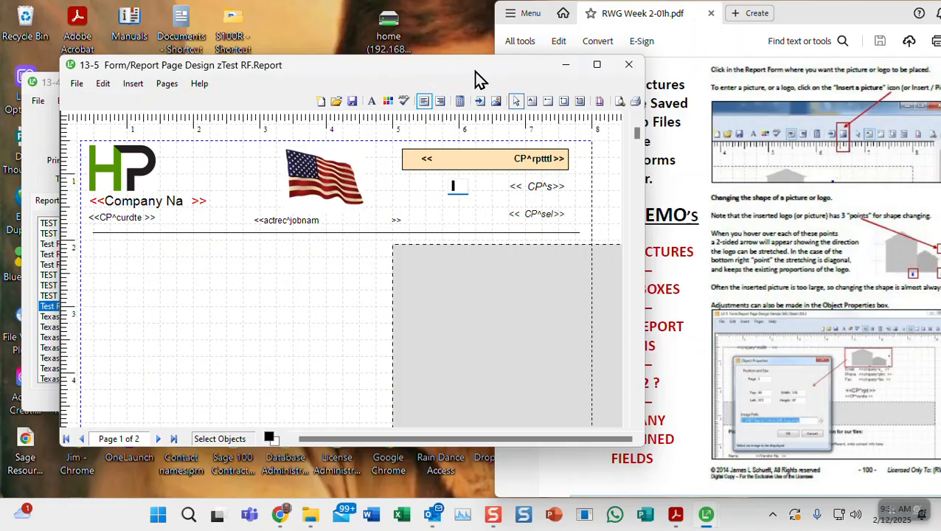
pyautogui.click(402, 299)
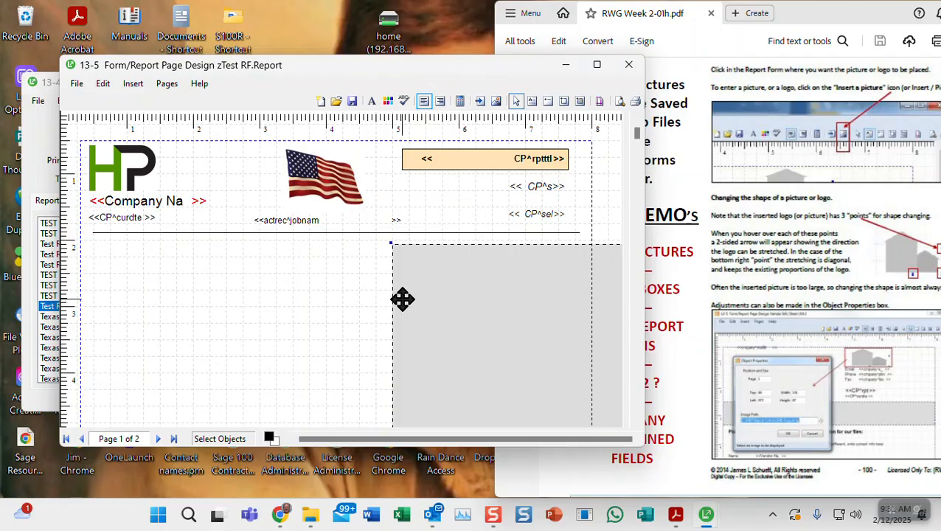
# Drag the large grey picture box left until it meets the page's left margin
pyautogui.moveTo(405, 294); pyautogui.dragTo(115, 288)
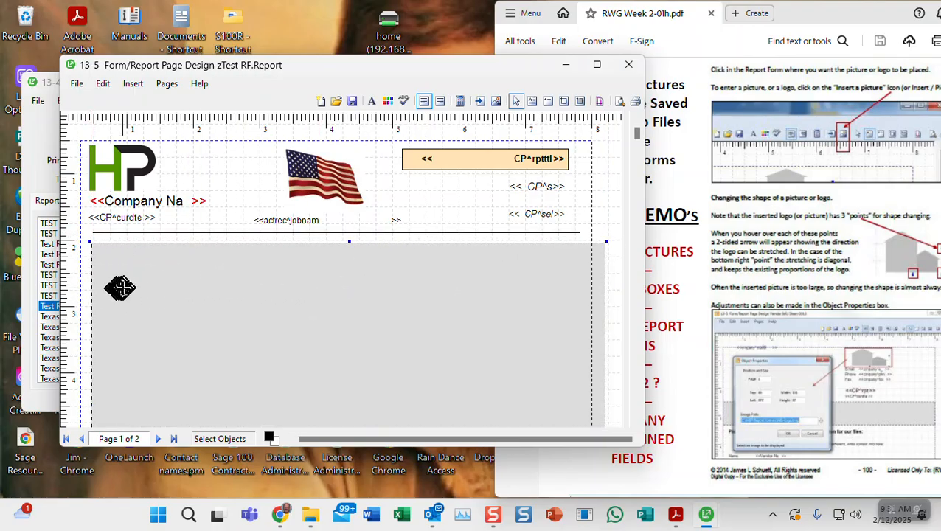
pyautogui.moveTo(306, 300); pyautogui.dragTo(297, 301)
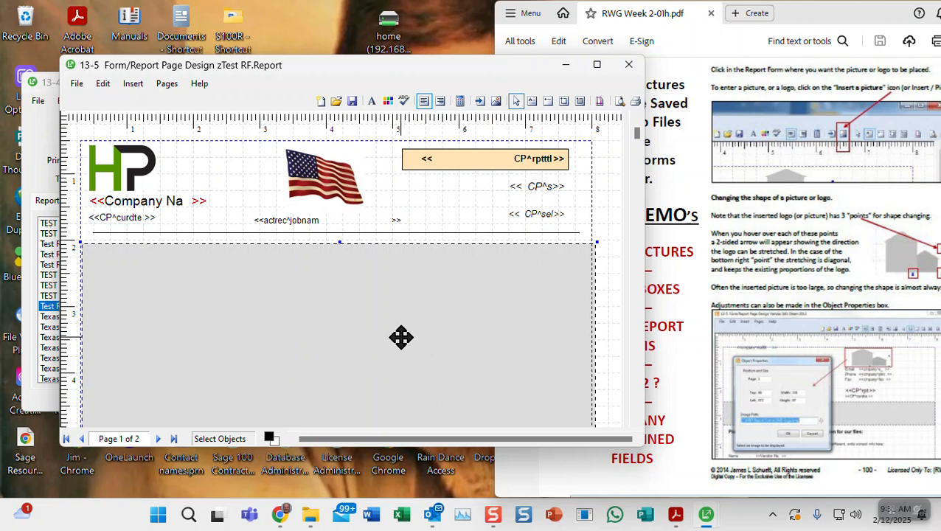
pyautogui.scroll(-2, 401, 337)
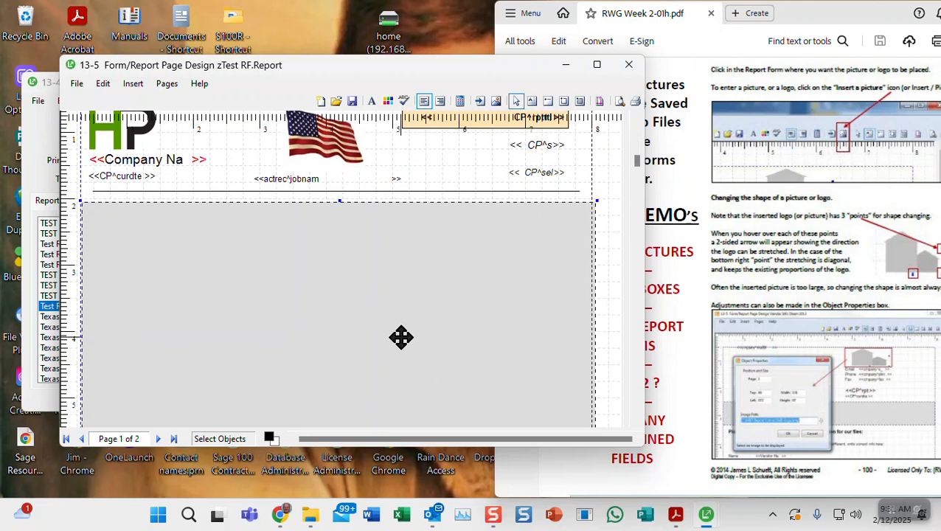
pyautogui.scroll(2, 401, 337)
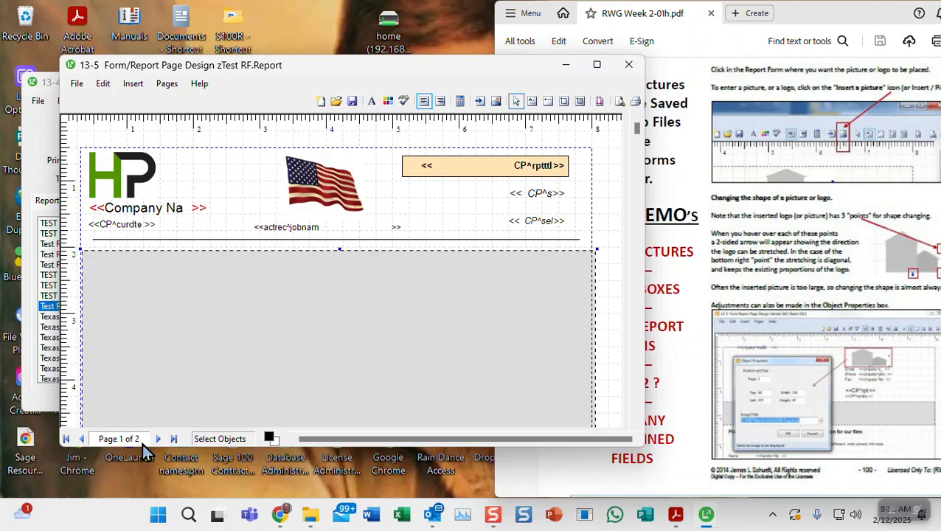
# Look over report pages 2 and 1, then bring up the Pages menu from page 2
pyautogui.click(159, 438)
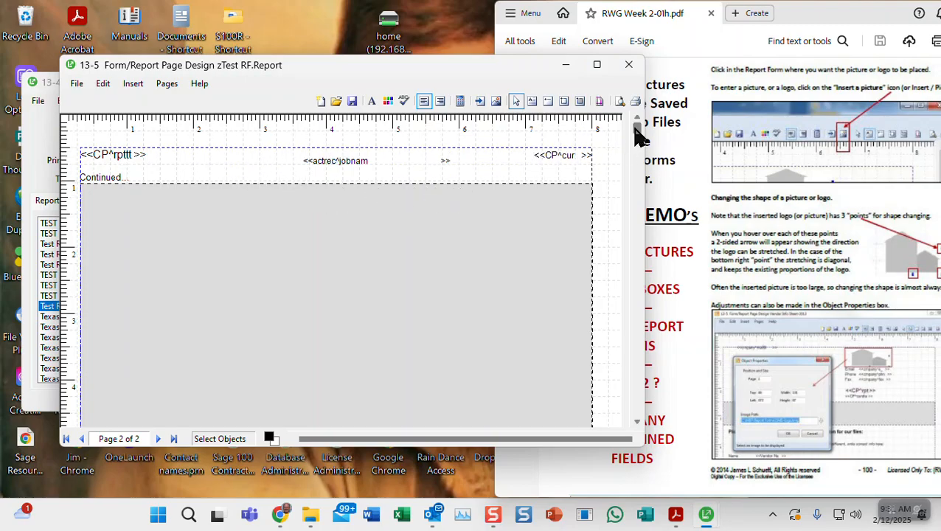
pyautogui.moveTo(638, 135); pyautogui.dragTo(625, 451)
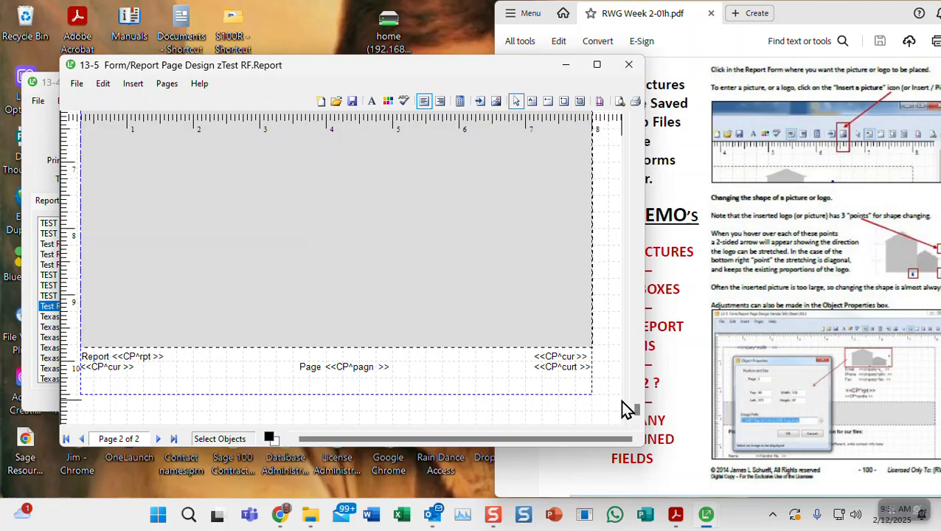
pyautogui.moveTo(638, 413); pyautogui.dragTo(661, 115)
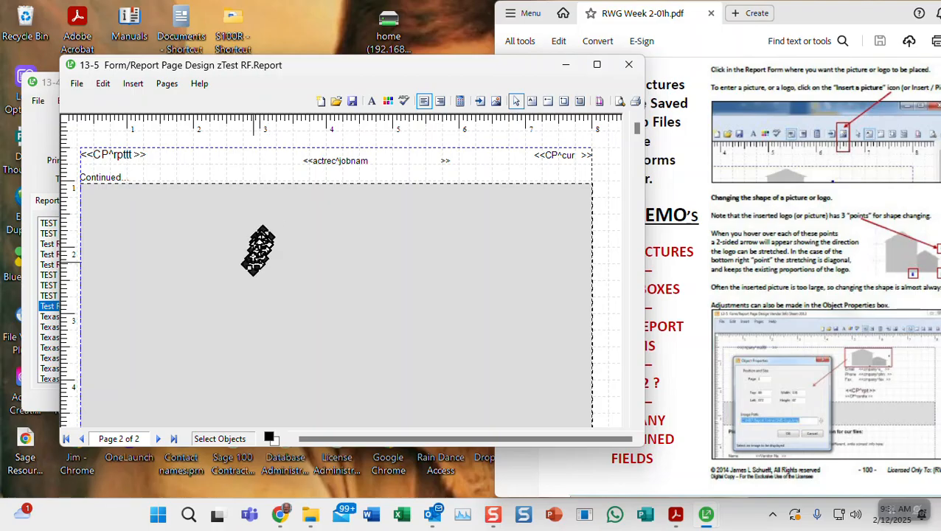
pyautogui.click(82, 439)
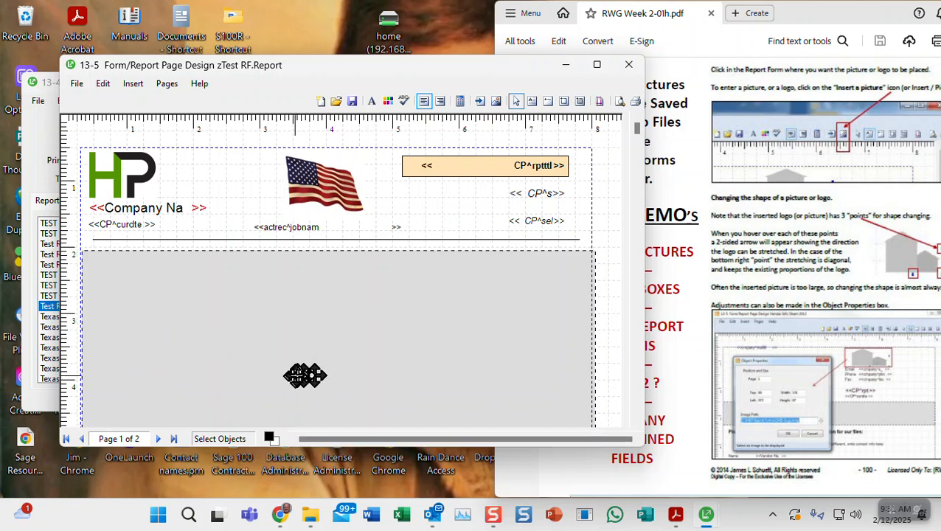
pyautogui.click(158, 440)
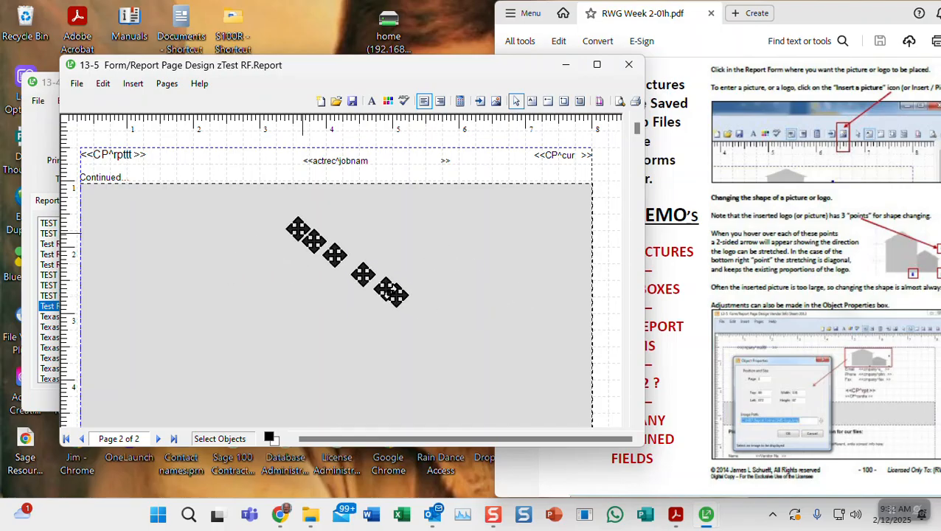
pyautogui.click(163, 89)
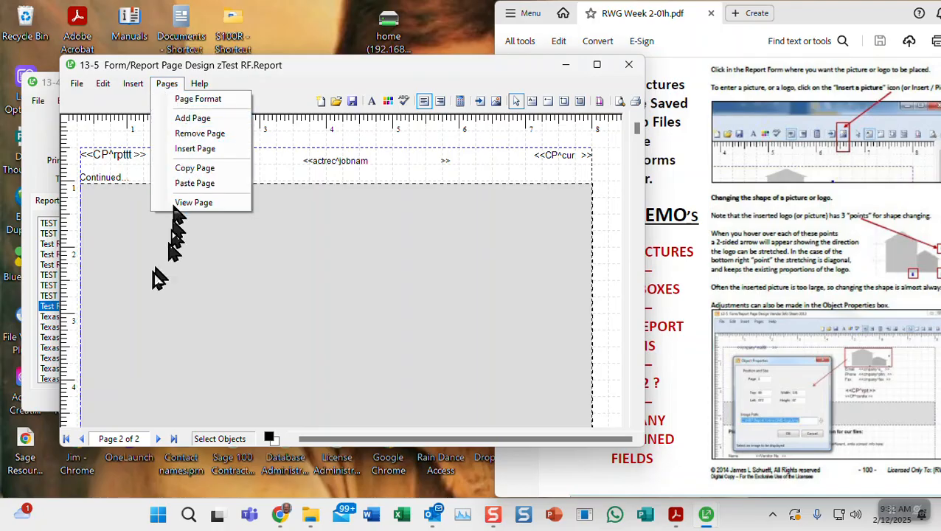
# Add a blank third page, then copy page 1's layout with Pages > Copy Page
pyautogui.click(190, 125)
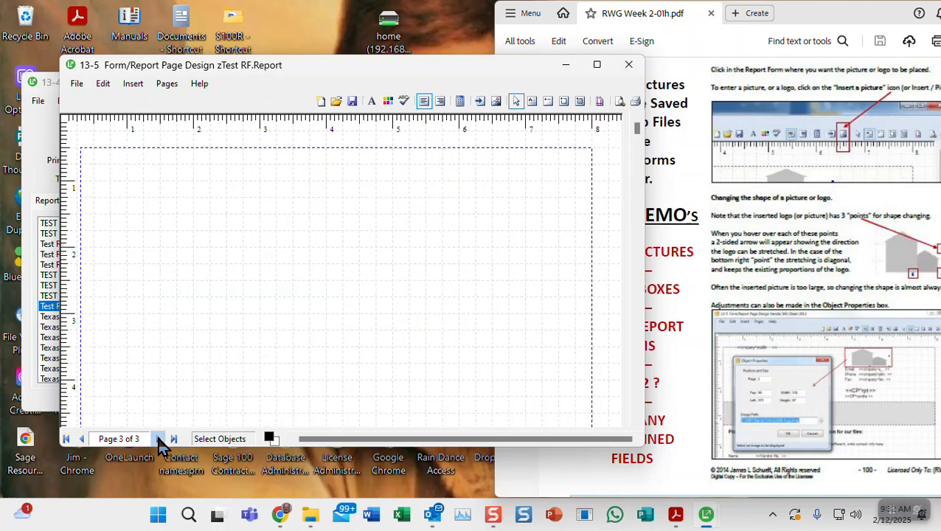
pyautogui.click(82, 439)
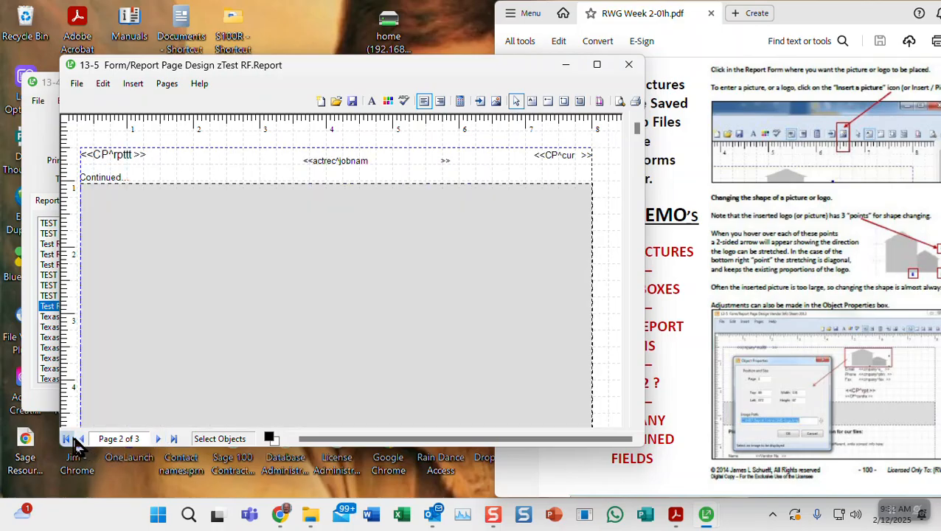
pyautogui.click(66, 439)
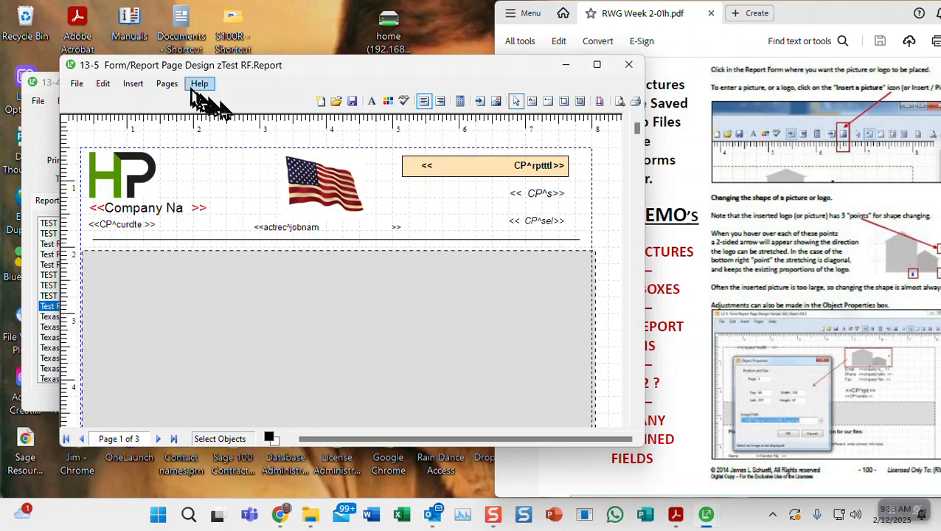
pyautogui.click(168, 84)
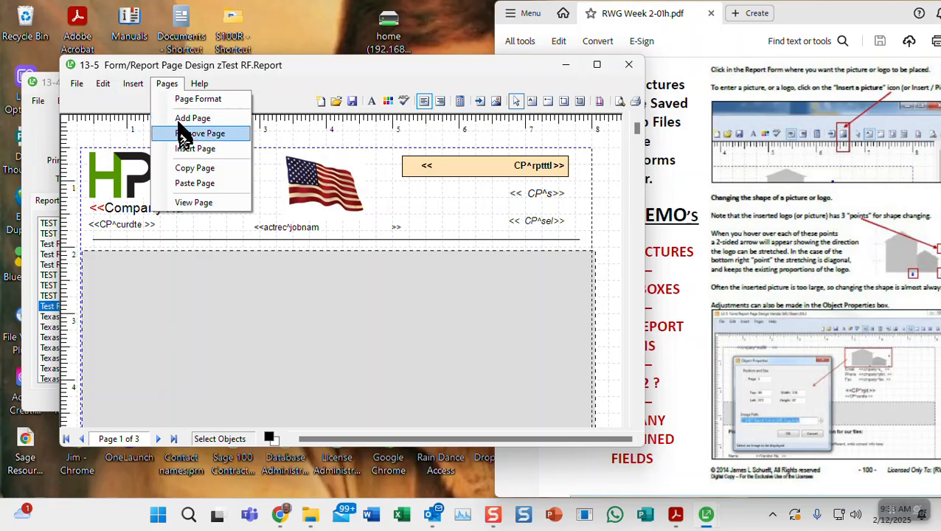
pyautogui.click(186, 170)
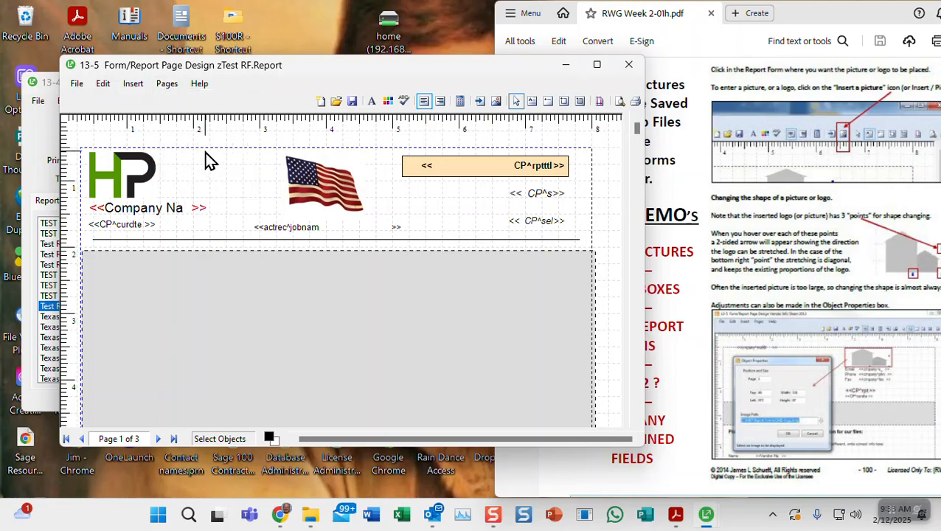
# Paste page 1's copied header layout onto the blank page 3
pyautogui.click(172, 440)
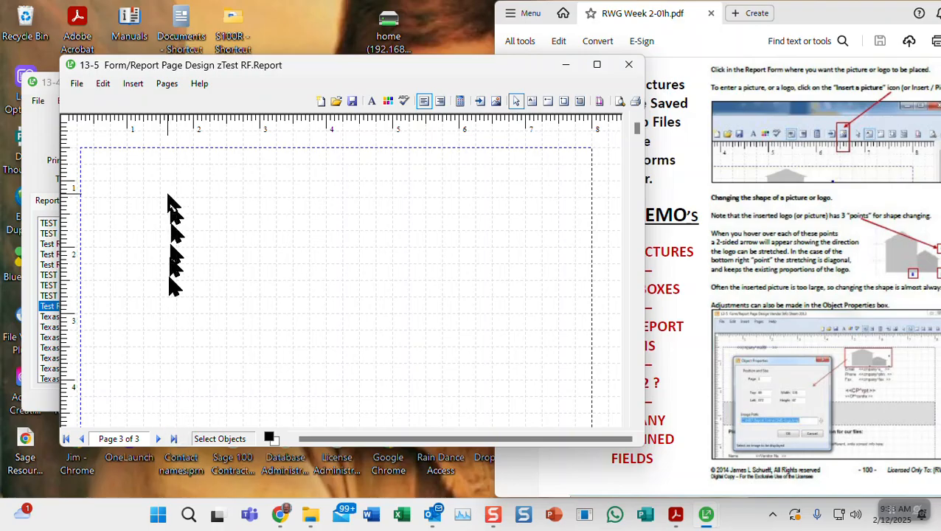
pyautogui.click(169, 86)
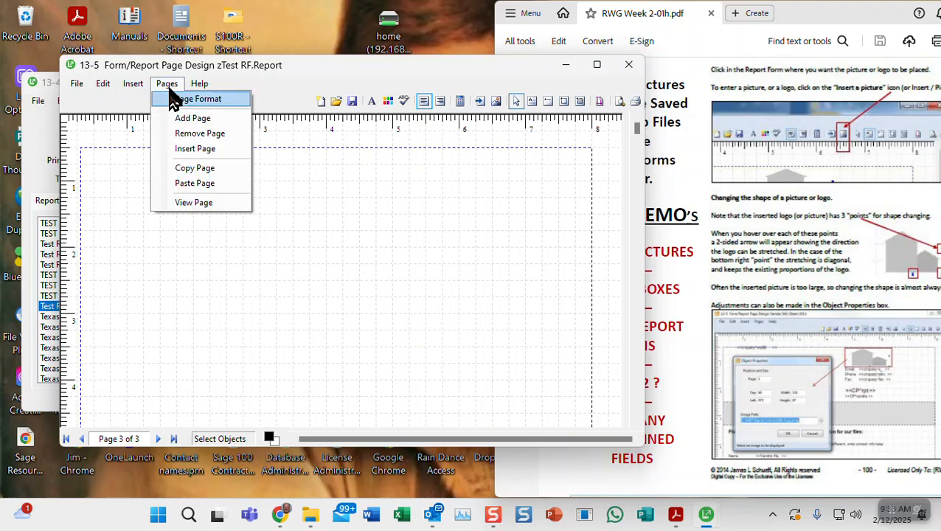
pyautogui.click(179, 190)
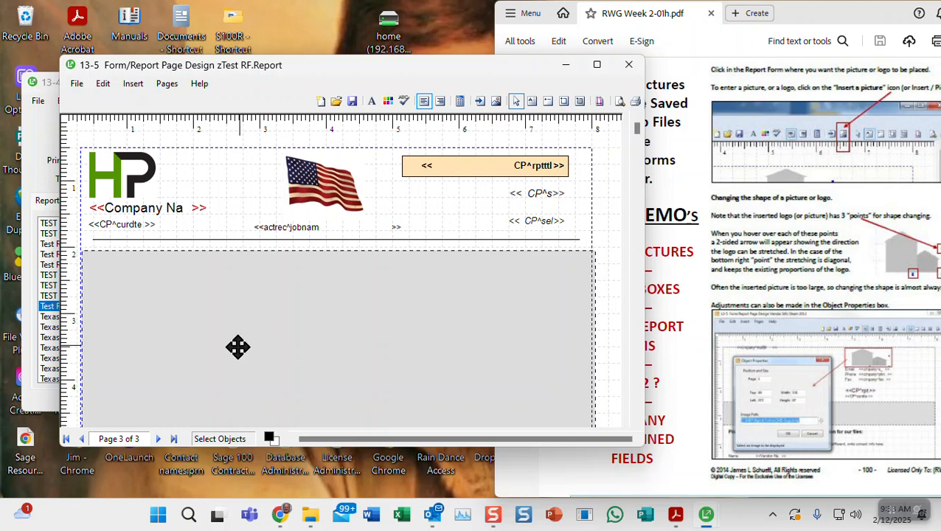
# Delete the black divider line under page 3's header
pyautogui.click(165, 87)
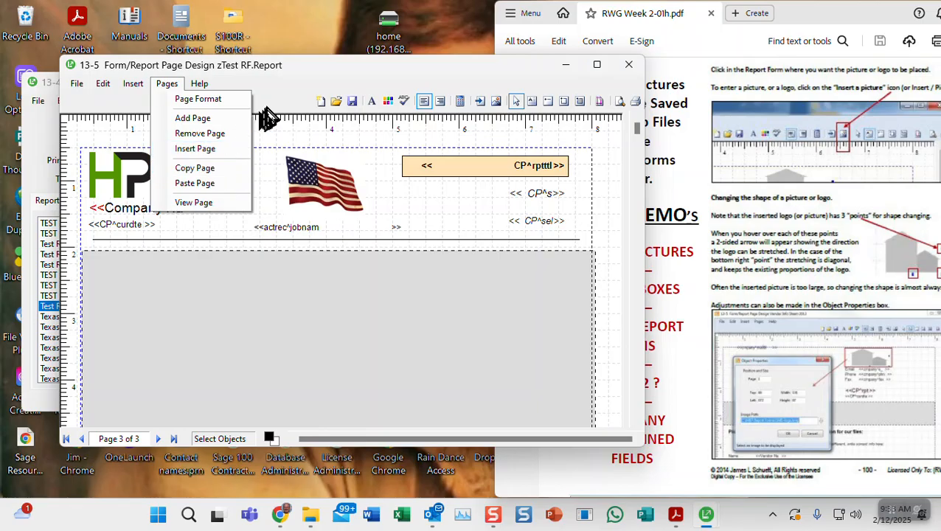
pyautogui.click(270, 101)
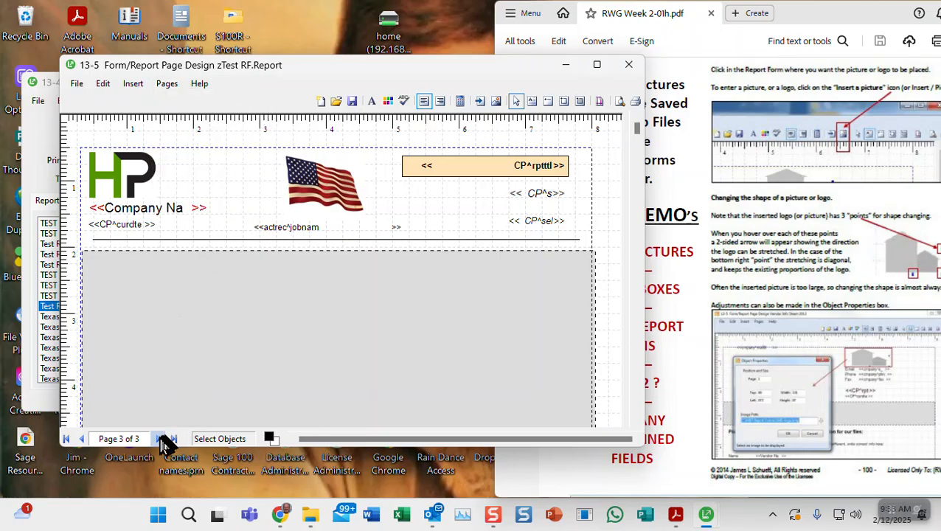
pyautogui.moveTo(638, 133)
pyautogui.mouseDown()
pyautogui.moveTo(633, 405)
pyautogui.moveTo(634, 122)
pyautogui.mouseUp()
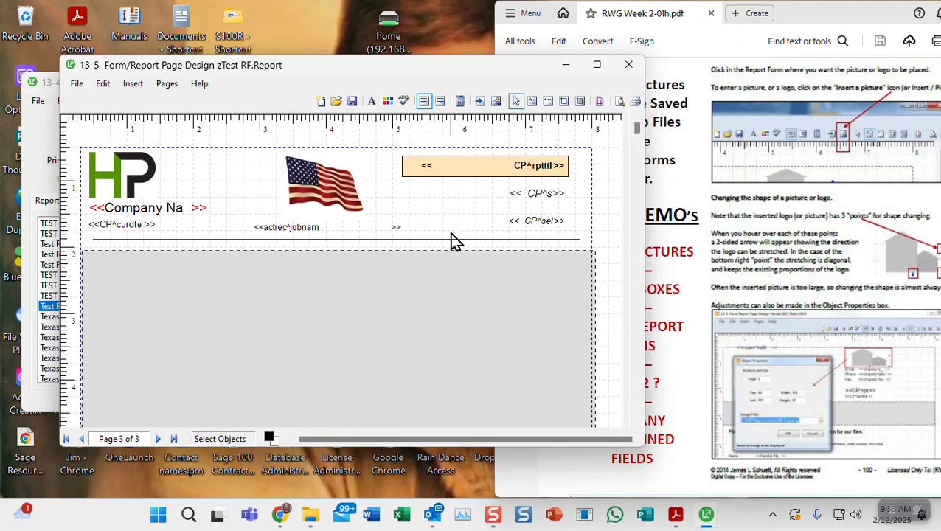
pyautogui.press('Delete')
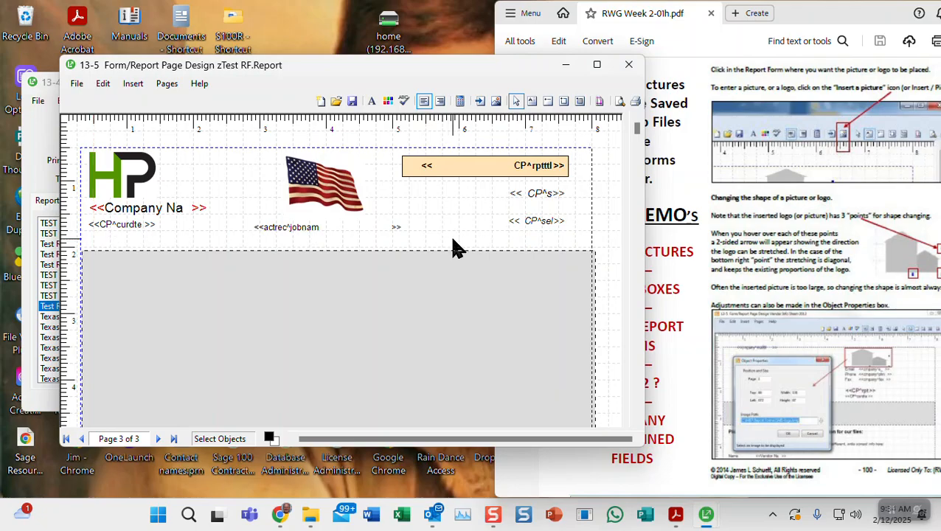
# Draw a horizontal line across page 3 just below the header fields
pyautogui.click(548, 105)
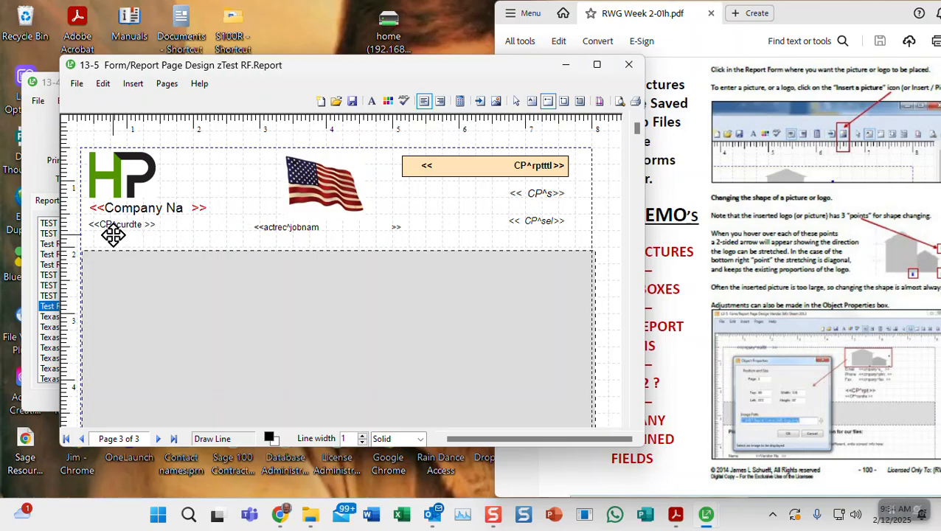
pyautogui.moveTo(93, 239); pyautogui.dragTo(578, 239)
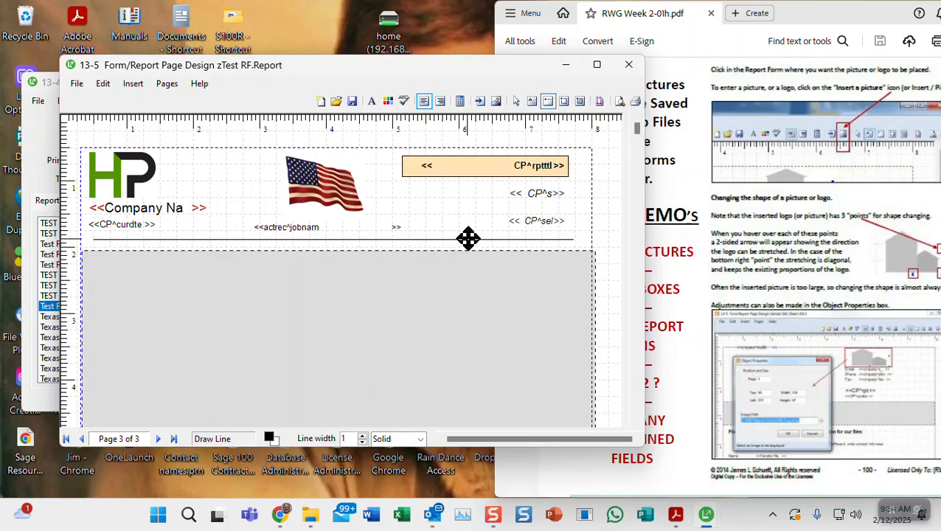
pyautogui.click(517, 103)
# Give the new divider line a width of 2 and a Crimson colour
pyautogui.rightClick(468, 238)
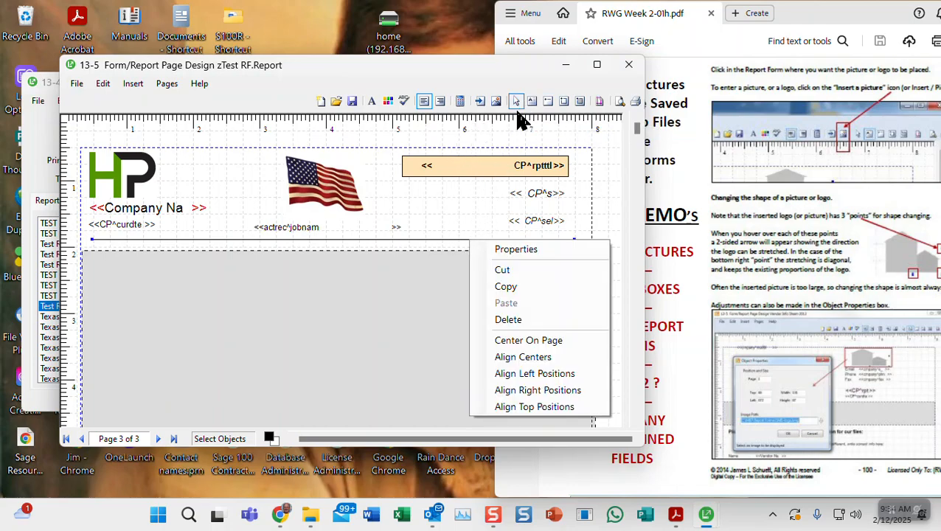
pyautogui.click(520, 258)
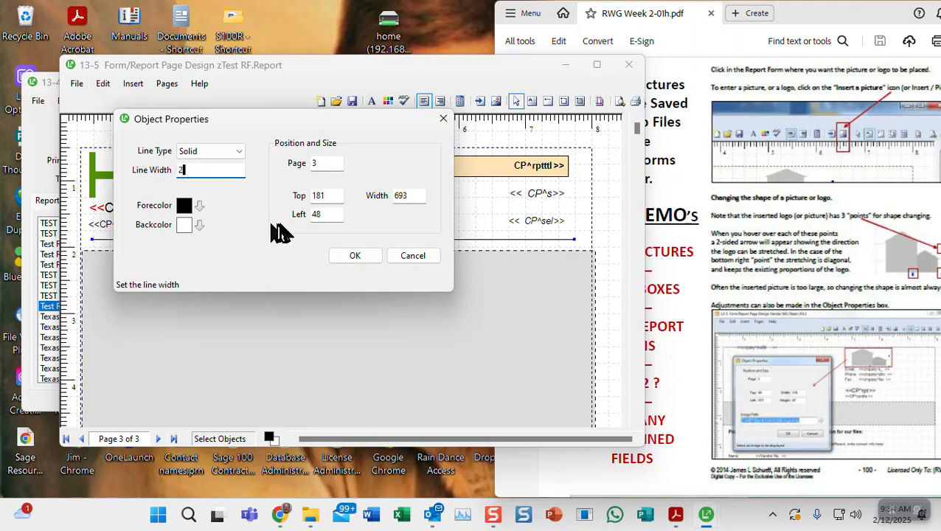
pyautogui.click(199, 206)
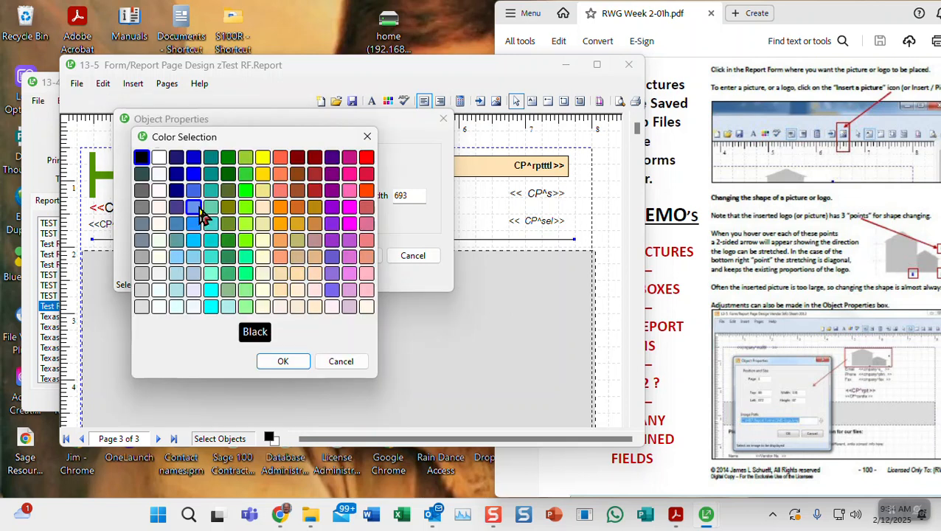
pyautogui.click(366, 174)
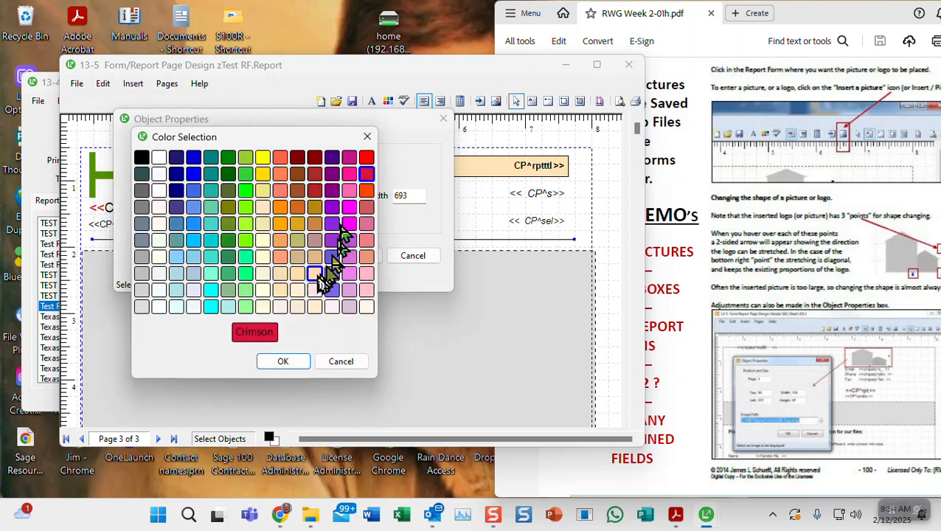
pyautogui.click(283, 361)
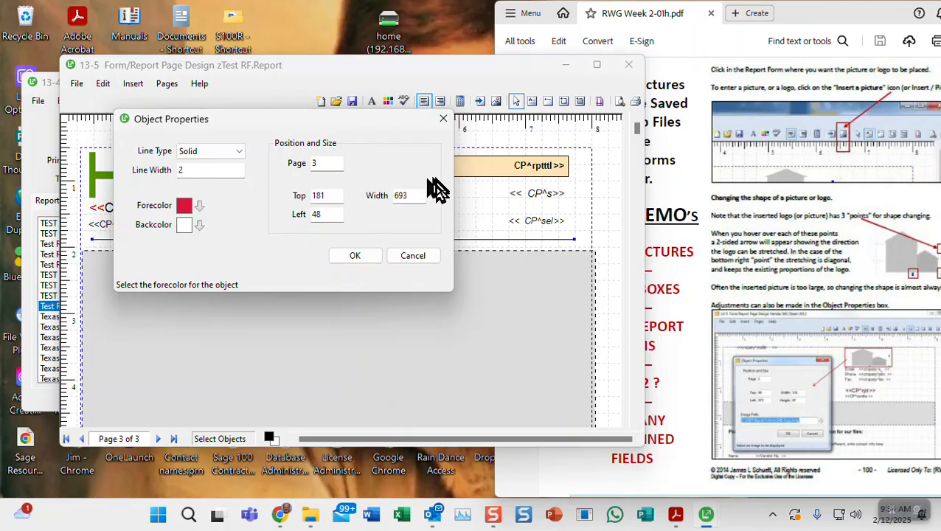
pyautogui.click(369, 256)
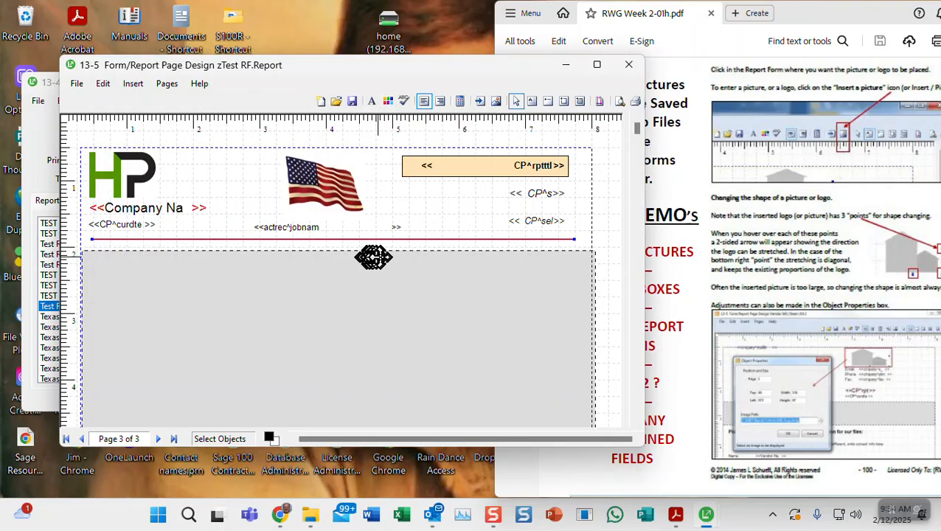
# Save the design as a private zTest RF.Report form and shift its window right
pyautogui.click(595, 222)
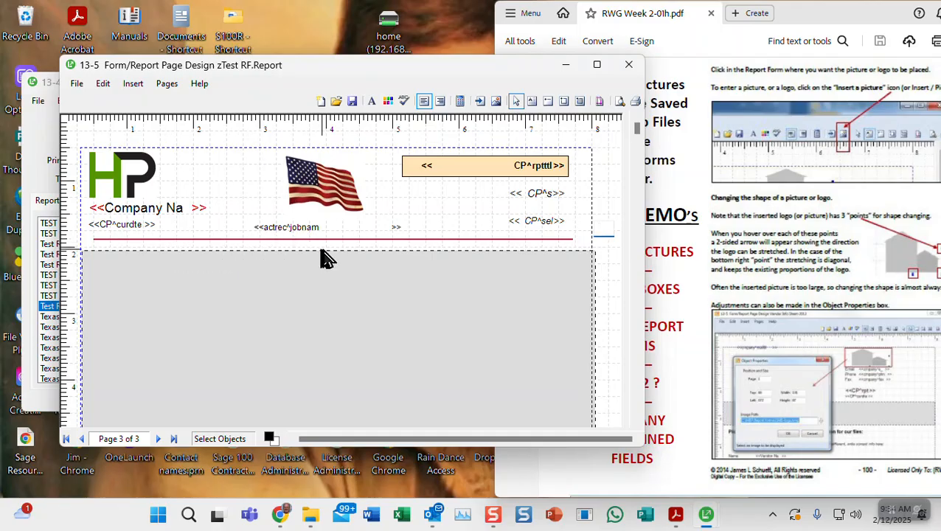
pyautogui.click(351, 101)
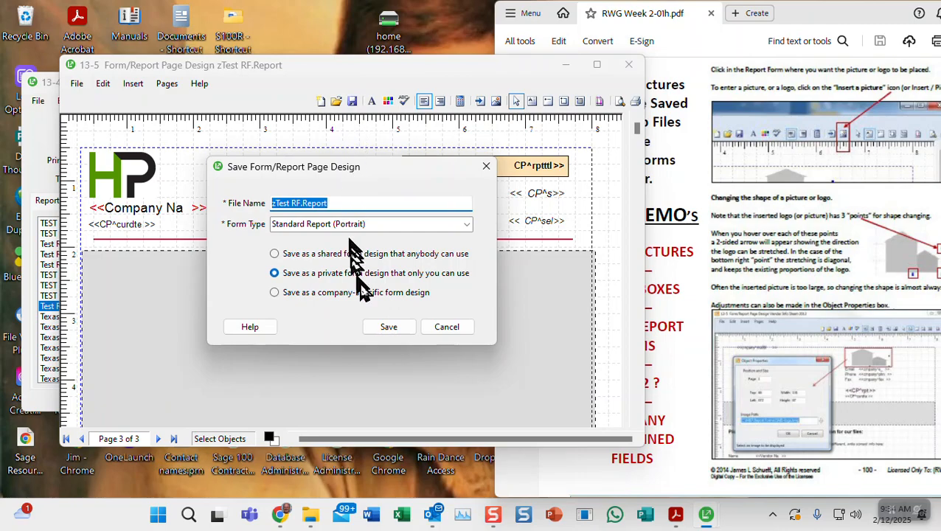
pyautogui.click(383, 326)
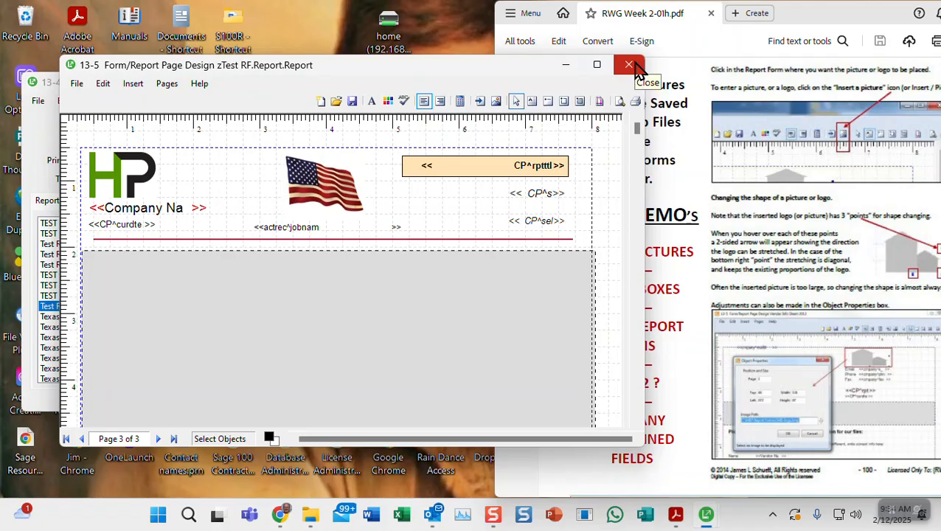
pyautogui.moveTo(273, 73); pyautogui.dragTo(772, 99)
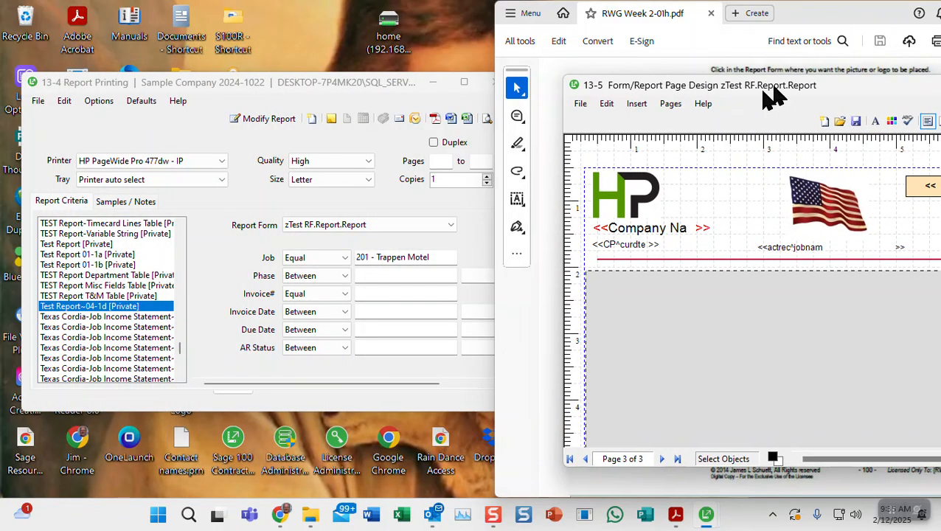
# Bring the Week 2 PDF forward and jump to page 19, Naming Your Report Forms
pyautogui.click(809, 20)
pyautogui.moveTo(810, 21); pyautogui.dragTo(367, 29)
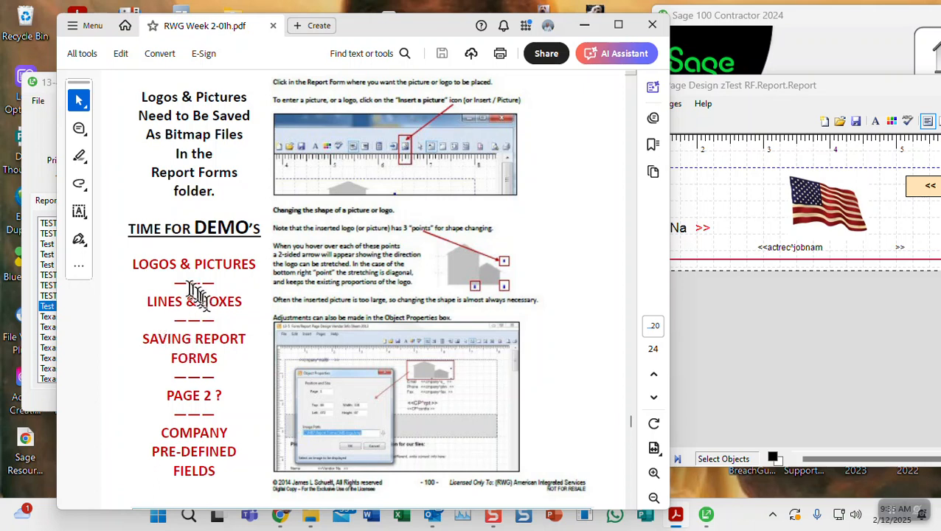
pyautogui.scroll(-3, 225, 364)
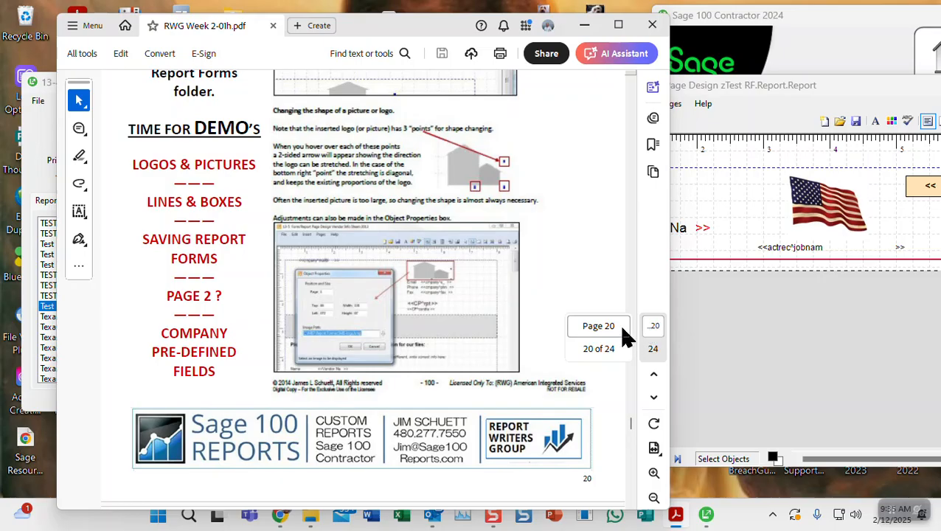
pyautogui.moveTo(618, 325); pyautogui.dragTo(602, 330)
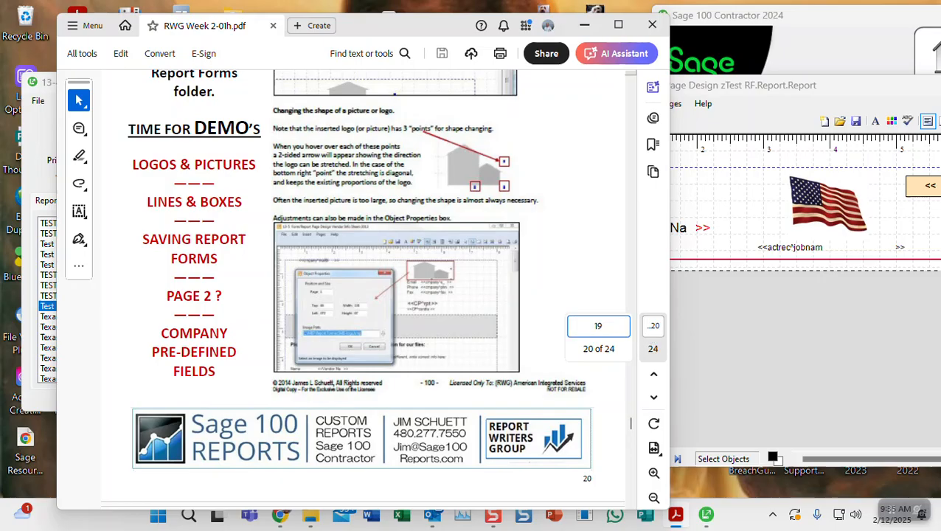
pyautogui.write('19')
pyautogui.press('Return')
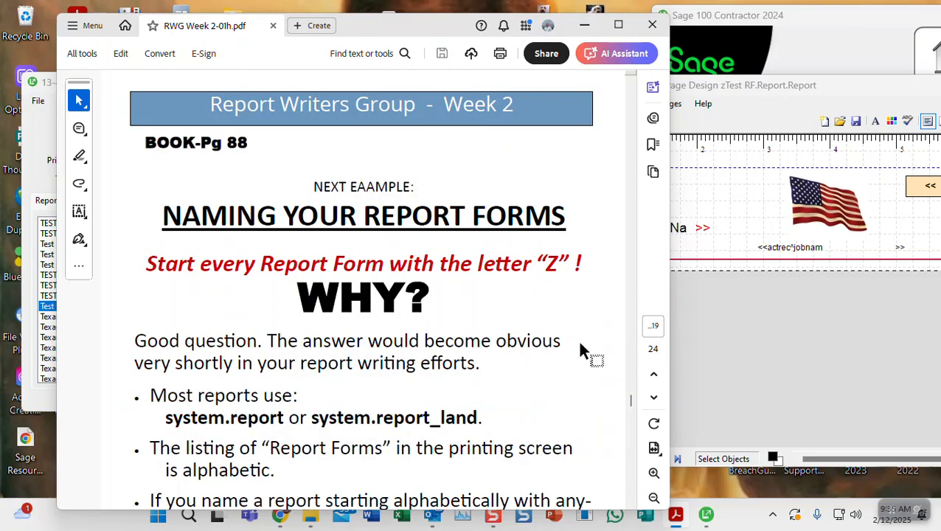
# Scroll through pages 19–21 and the CP^ Pre-Defined Fields table to page 22's AR Invoice homework
pyautogui.scroll(5, 542, 357)
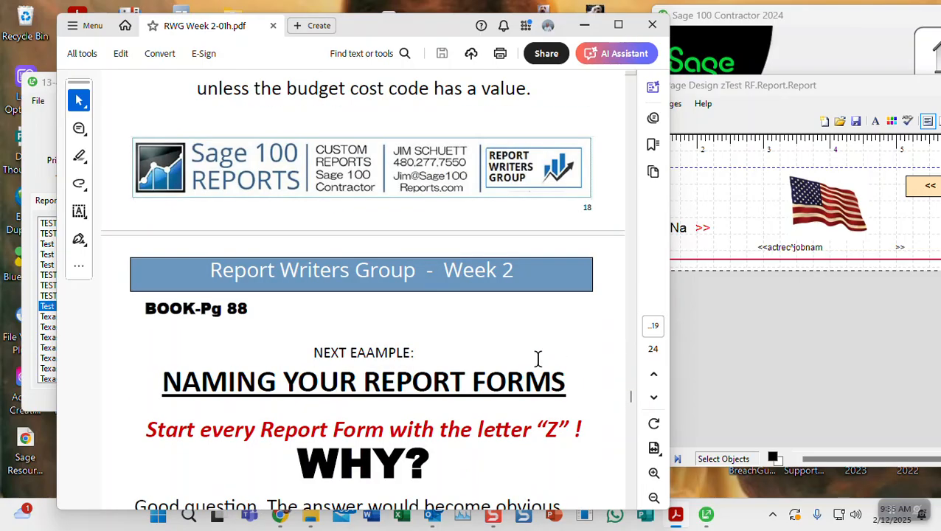
pyautogui.scroll(-7, 538, 367)
pyautogui.scroll(-15, 546, 366)
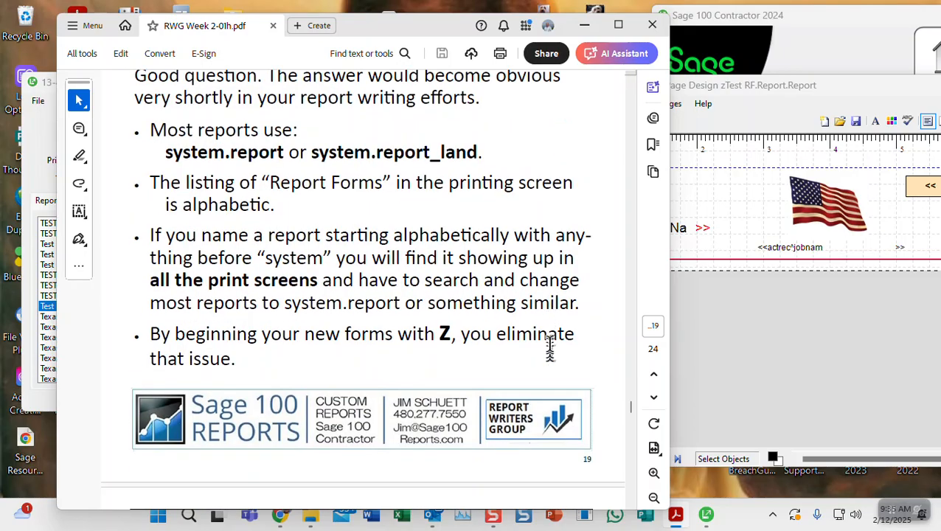
pyautogui.scroll(-4, 549, 346)
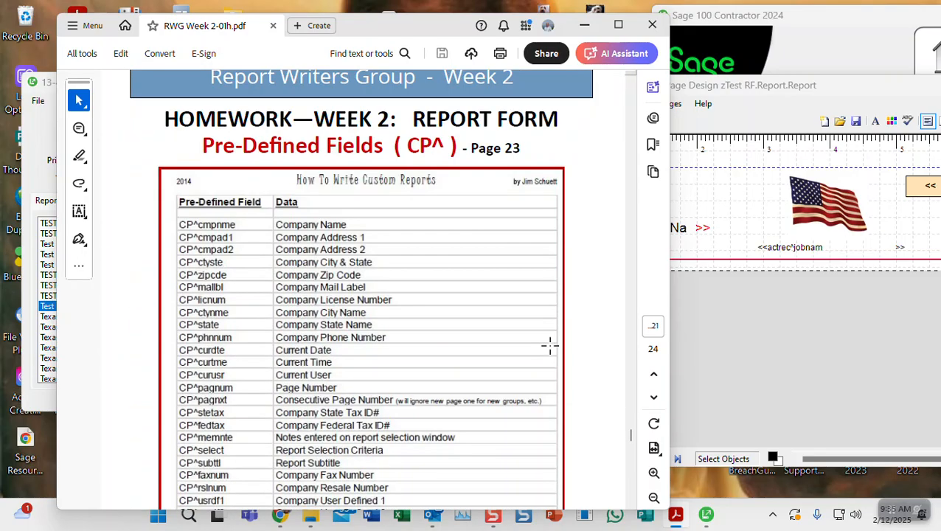
pyautogui.scroll(1, 549, 345)
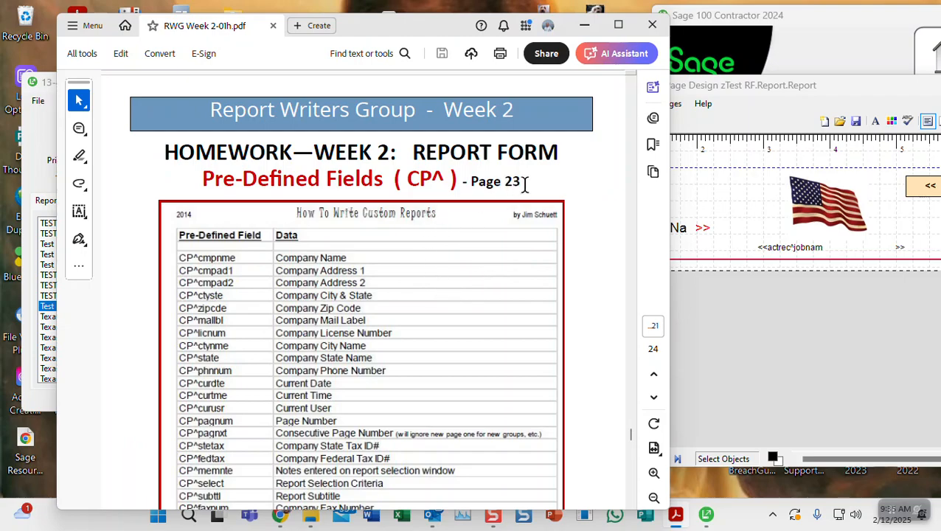
pyautogui.scroll(-4, 328, 276)
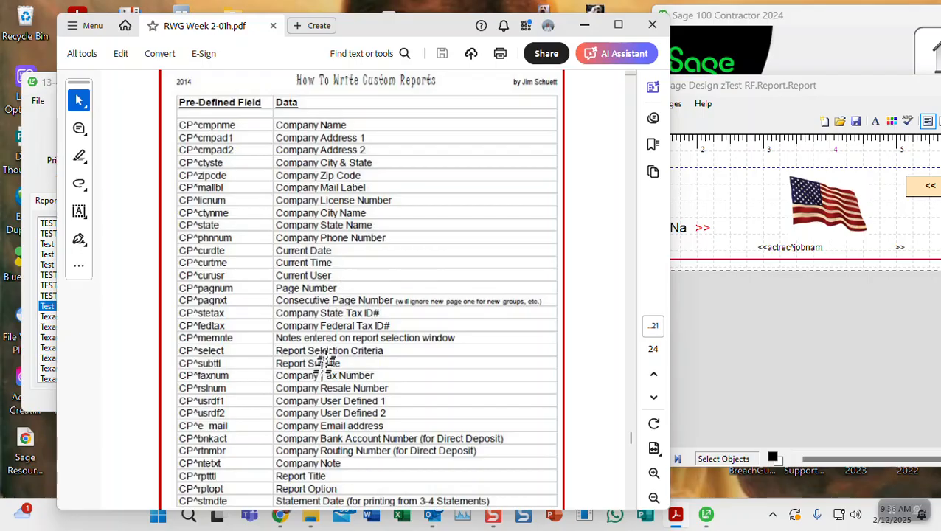
pyautogui.scroll(-3, 324, 387)
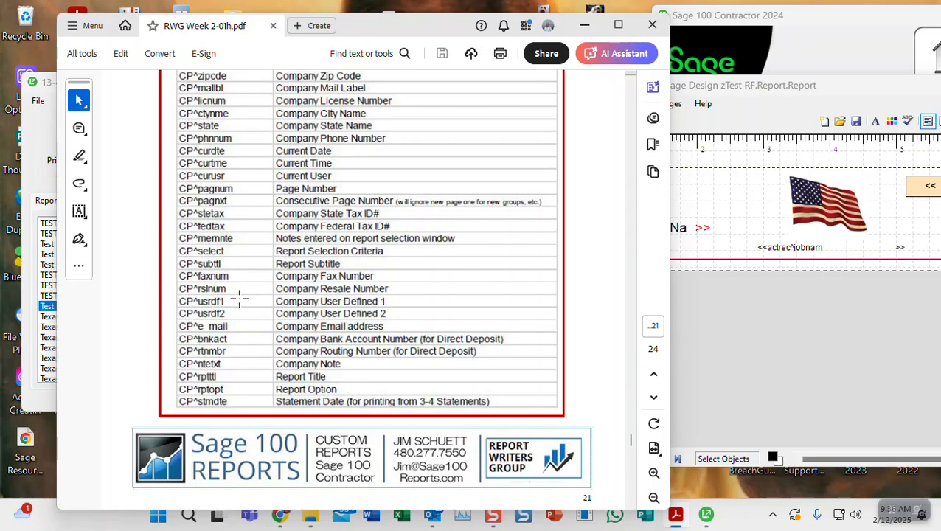
pyautogui.scroll(10, 386, 256)
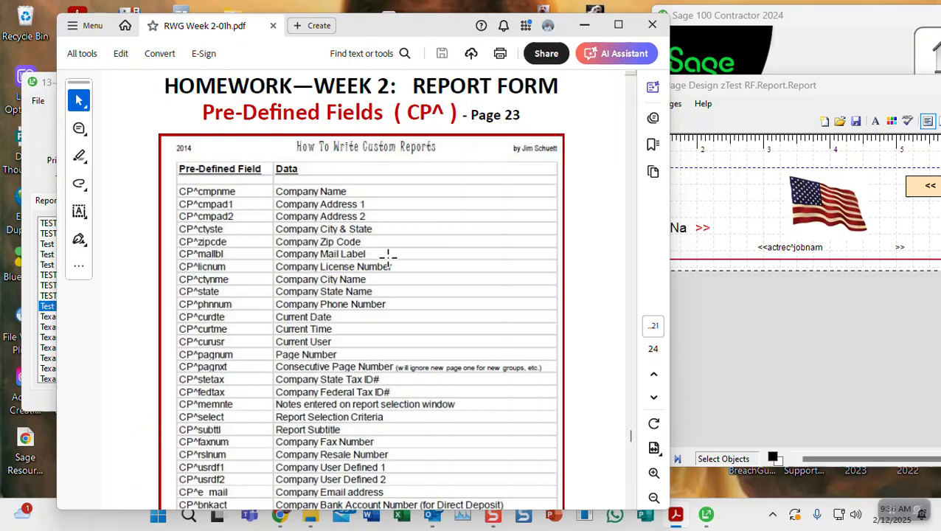
pyautogui.scroll(-10, 387, 255)
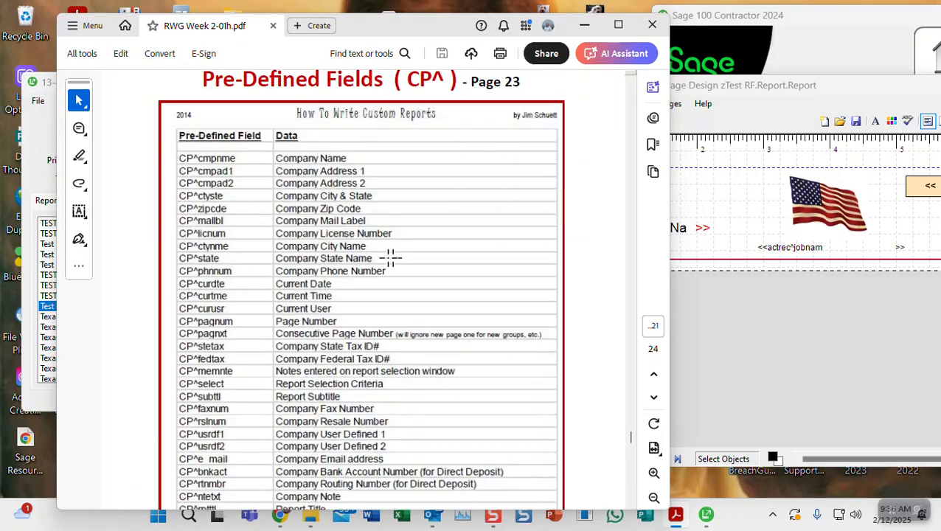
pyautogui.scroll(-8, 390, 256)
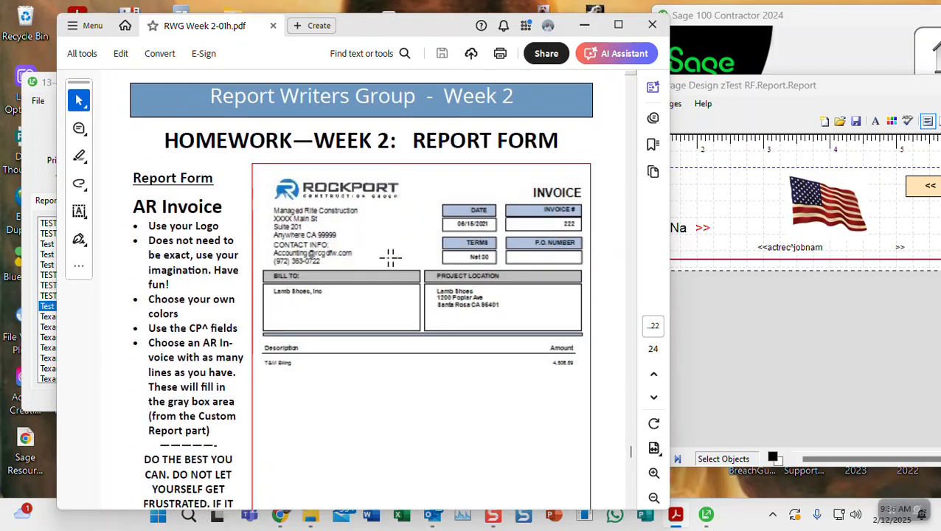
pyautogui.scroll(-2, 390, 255)
pyautogui.scroll(2, 390, 255)
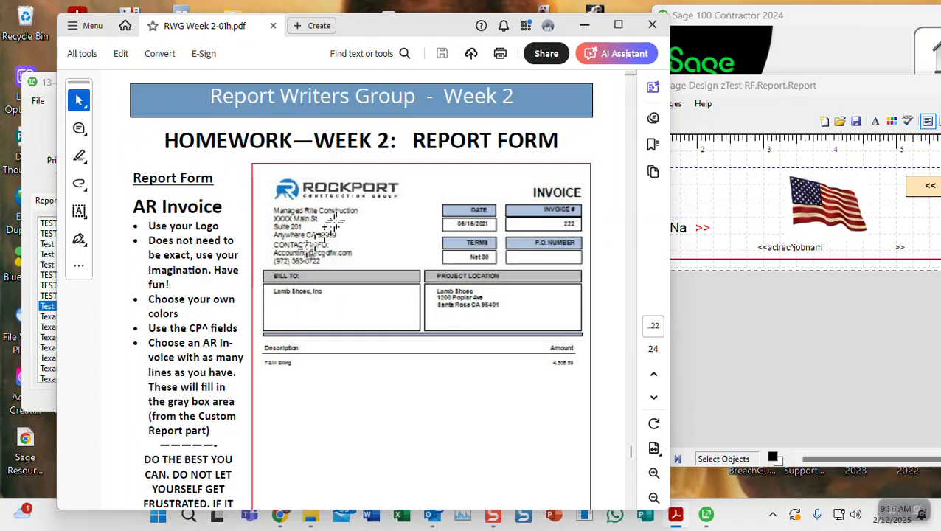
pyautogui.scroll(-3, 382, 230)
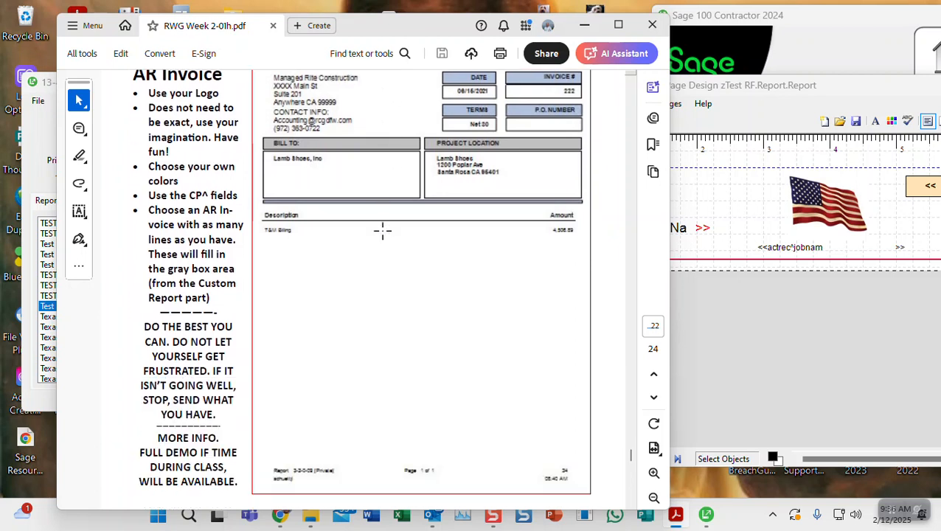
pyautogui.scroll(3, 382, 230)
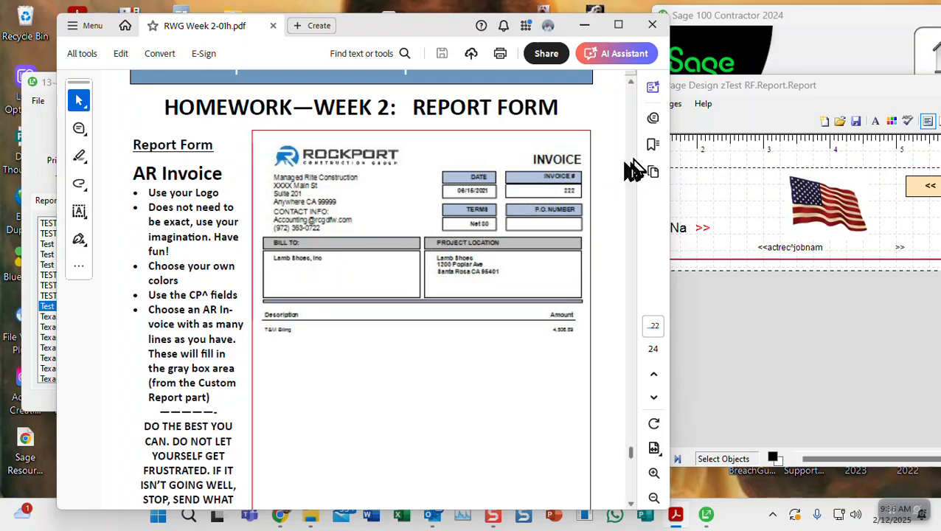
# Drag the Form/Report Page Design window down near the screen bottom, revealing Review & Reporting
pyautogui.click(786, 94)
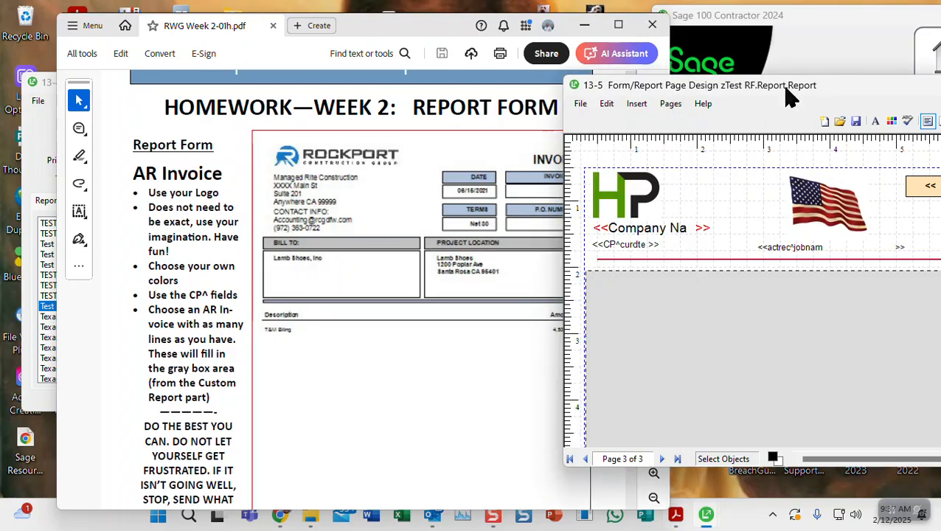
pyautogui.moveTo(783, 97); pyautogui.dragTo(784, 412)
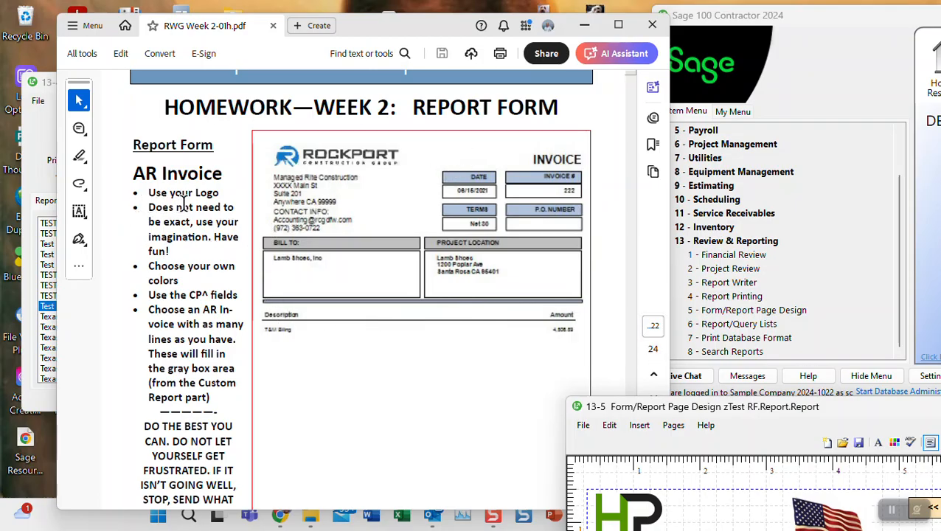
# Read page 22's AR Invoice instructions, continuing to page 23's FINAL RESULT sample invoice
pyautogui.scroll(-2, 184, 204)
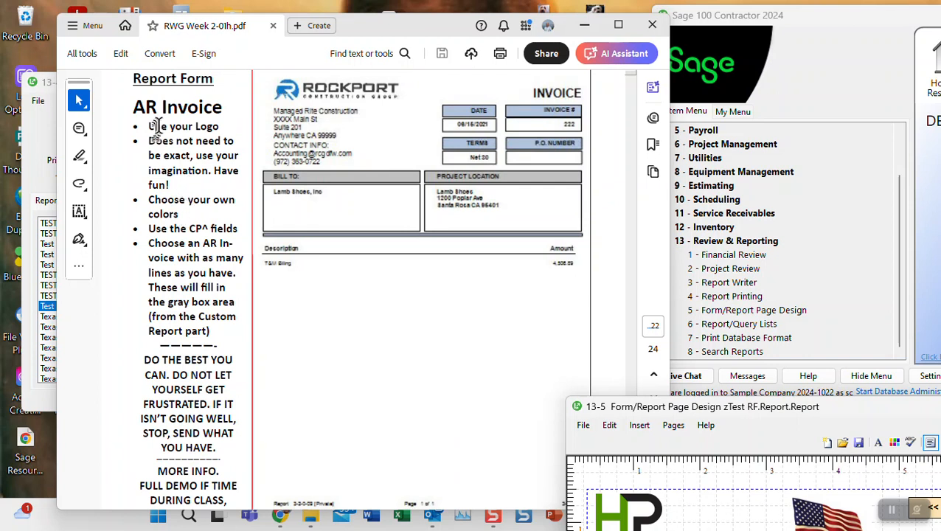
pyautogui.scroll(1, 351, 148)
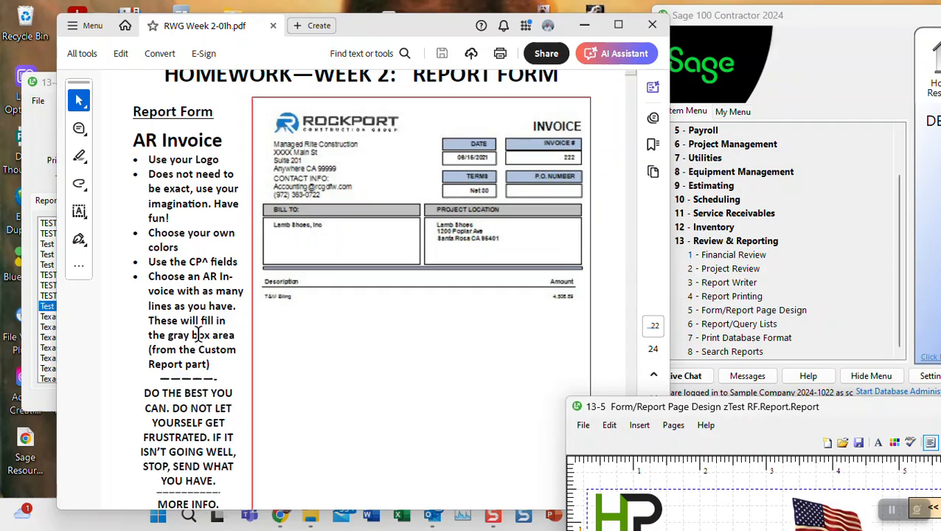
pyautogui.scroll(-3, 199, 340)
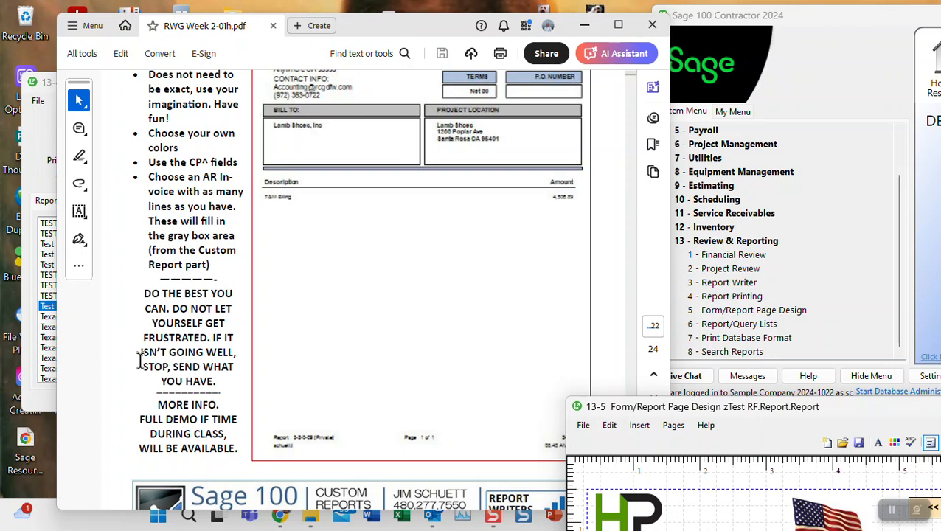
pyautogui.scroll(-2, 201, 354)
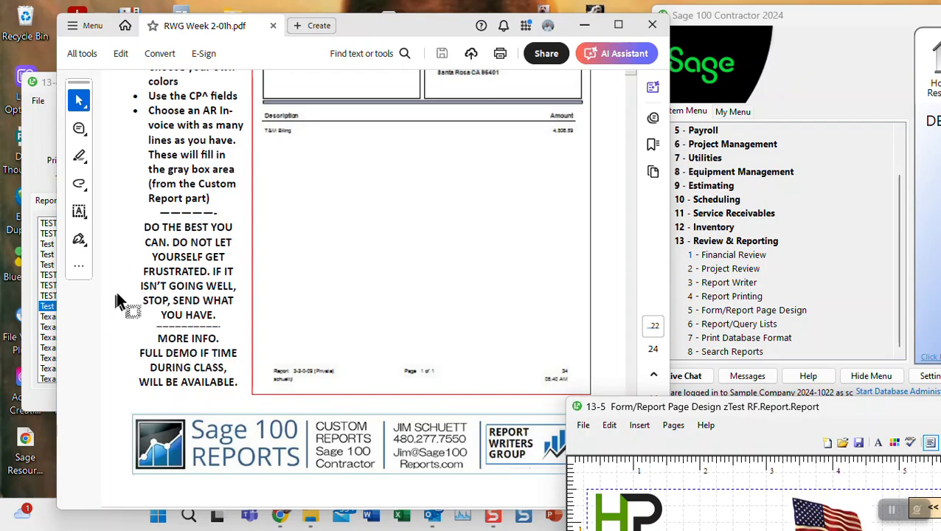
pyautogui.scroll(-8, 379, 287)
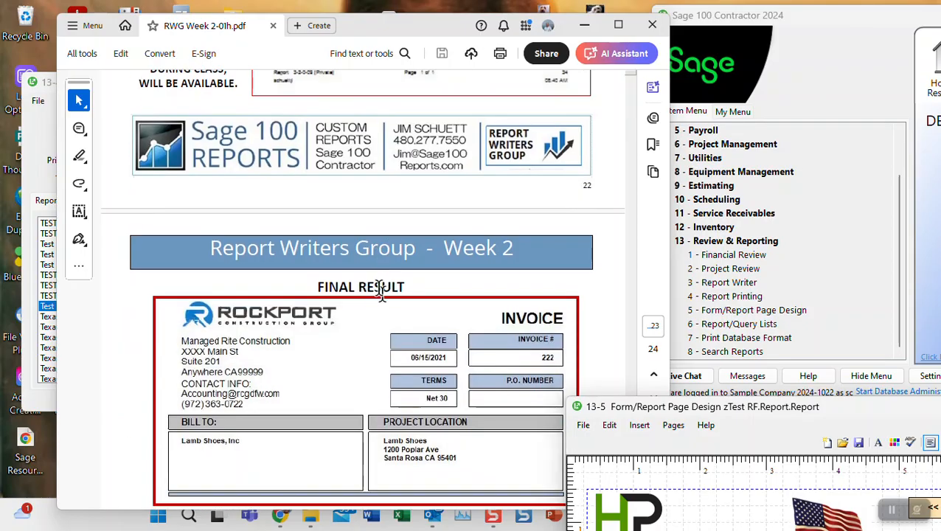
# Scroll past page 23's Report Form Modify screen image toward page 24's assignment
pyautogui.scroll(-1, 379, 288)
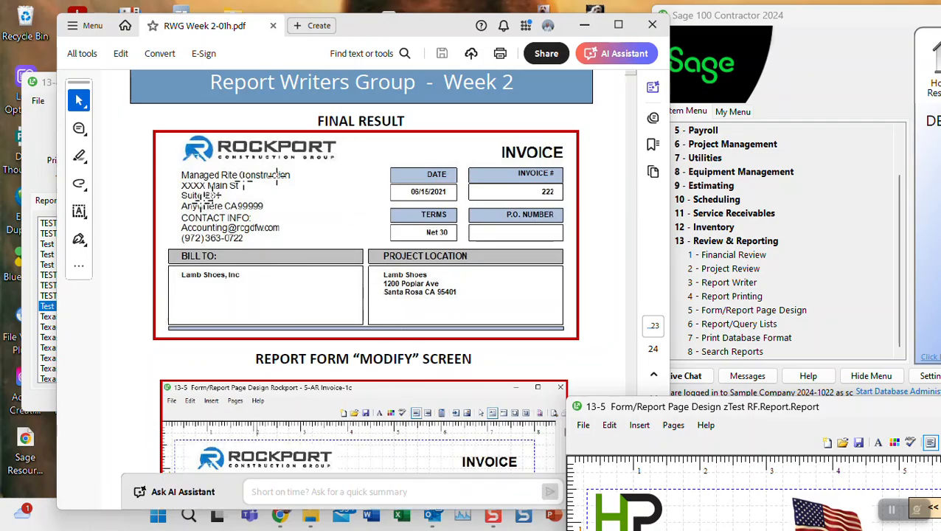
pyautogui.scroll(-1, 412, 221)
pyautogui.scroll(-5, 413, 232)
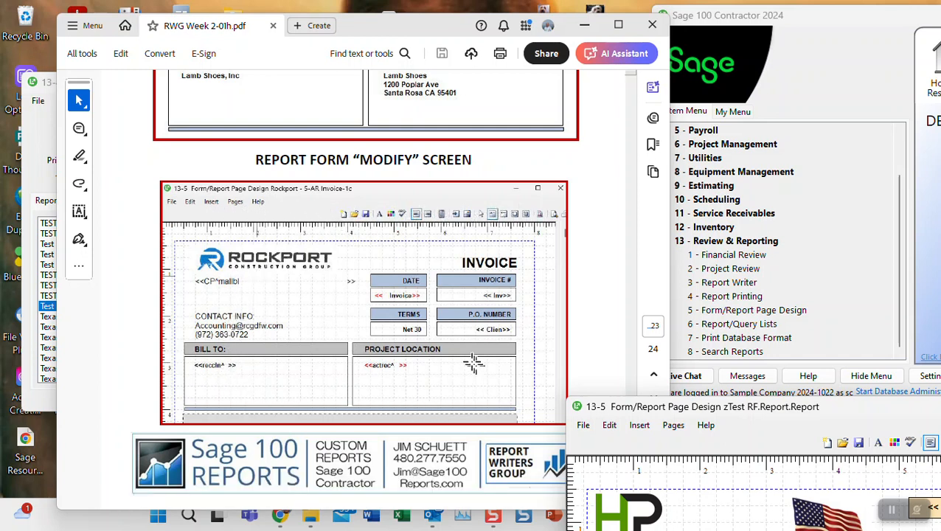
pyautogui.scroll(-10, 473, 362)
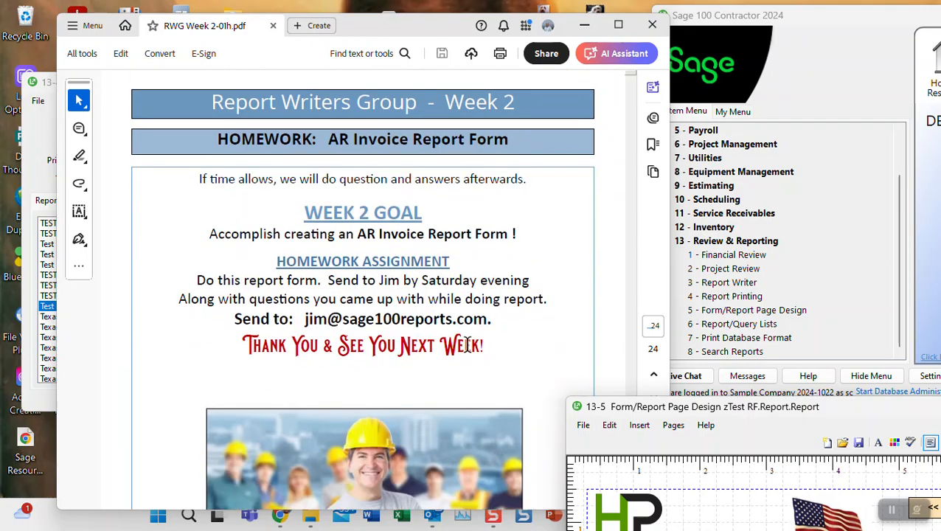
pyautogui.scroll(-3, 465, 345)
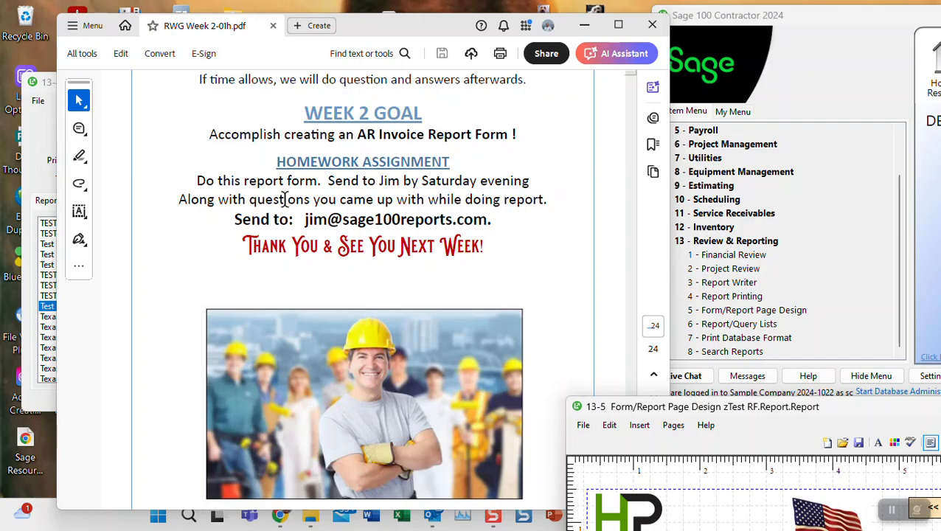
pyautogui.scroll(-2, 284, 199)
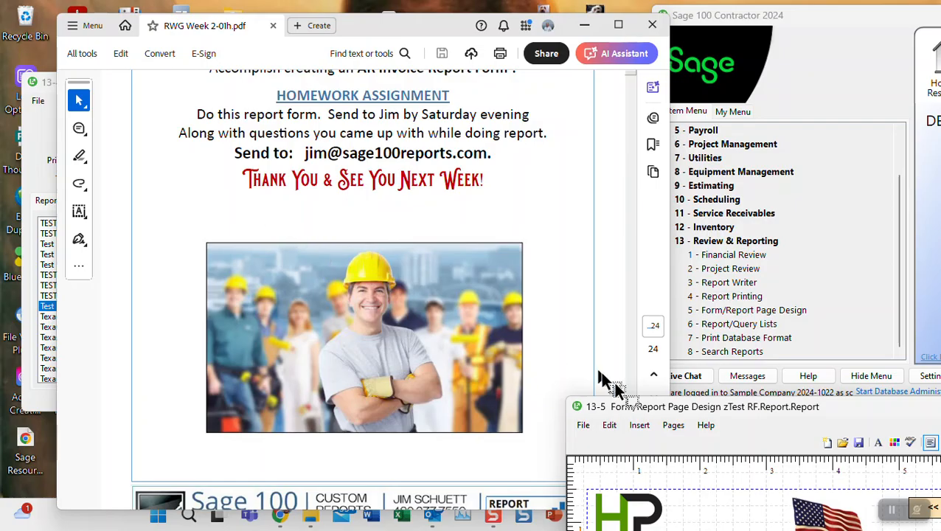
pyautogui.click(896, 521)
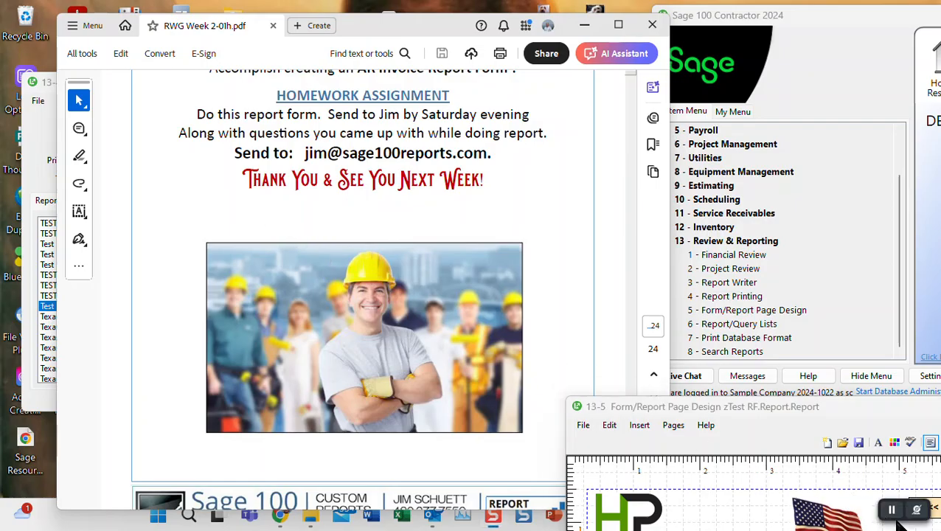